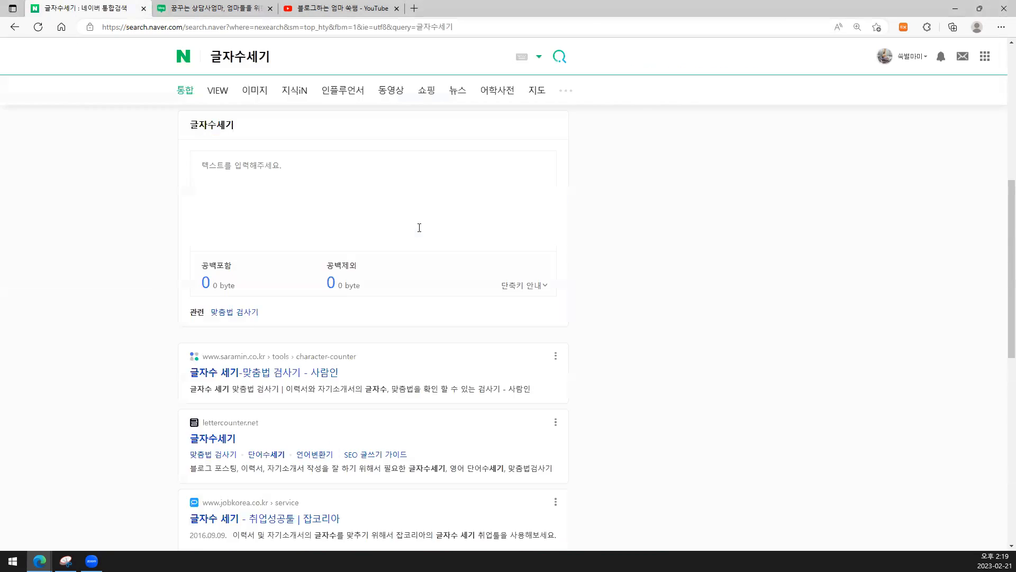
- Examine the 글자수세기 character counter box in the Naver search results
scroll(344, 257, "down", 1)
scroll(352, 288, "up", 4)
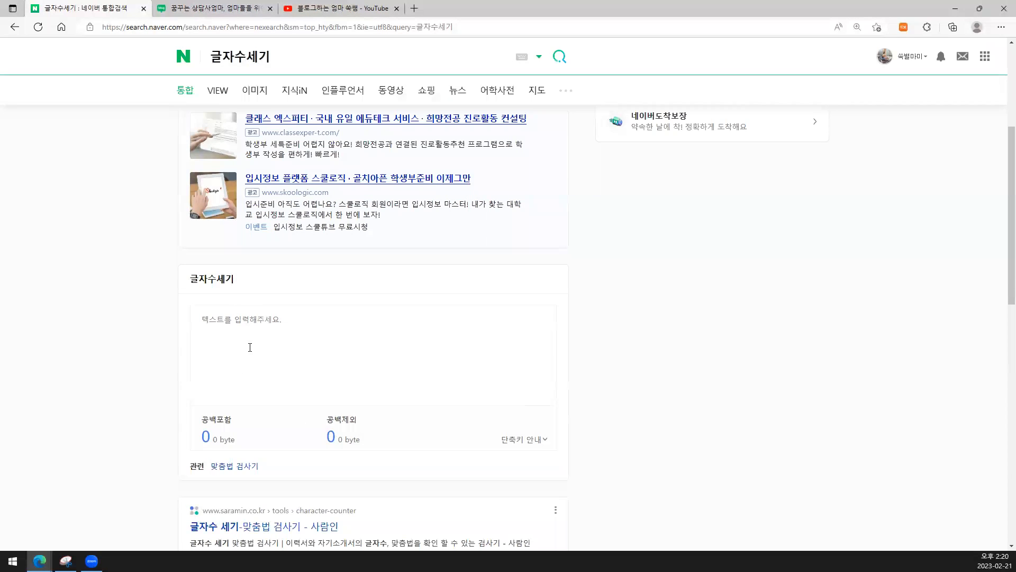
left_click(243, 315)
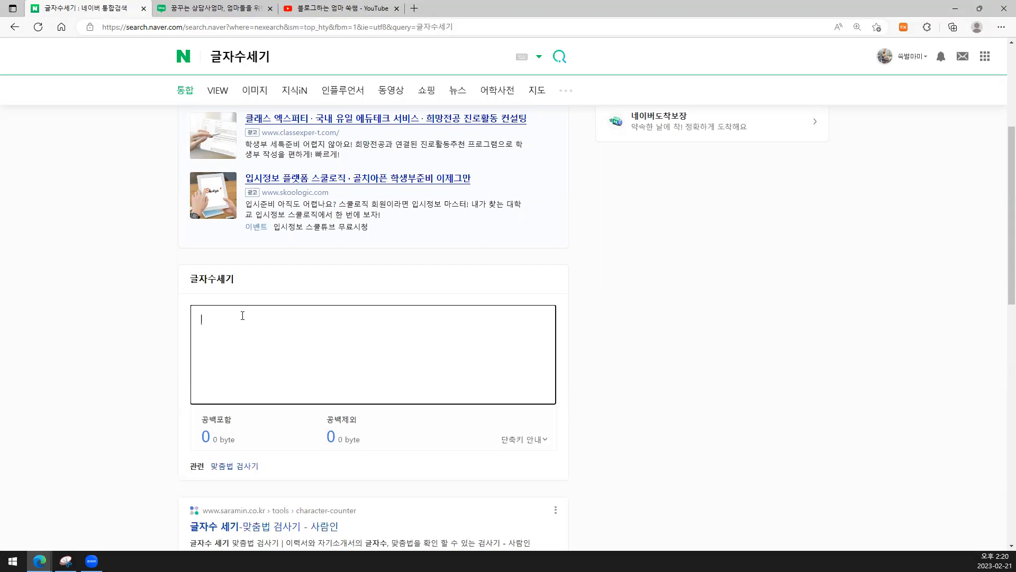
left_click_drag(195, 281, 259, 282)
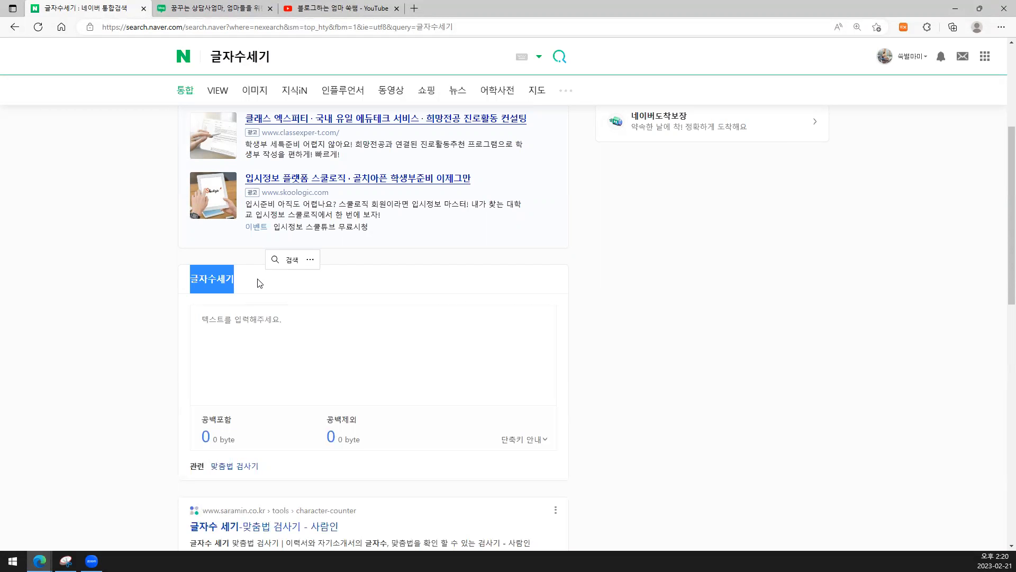
- Switch to the open Naver blog and look over its post thumbnails, 엄마표 pick and 육아기록 sections
left_click(222, 9)
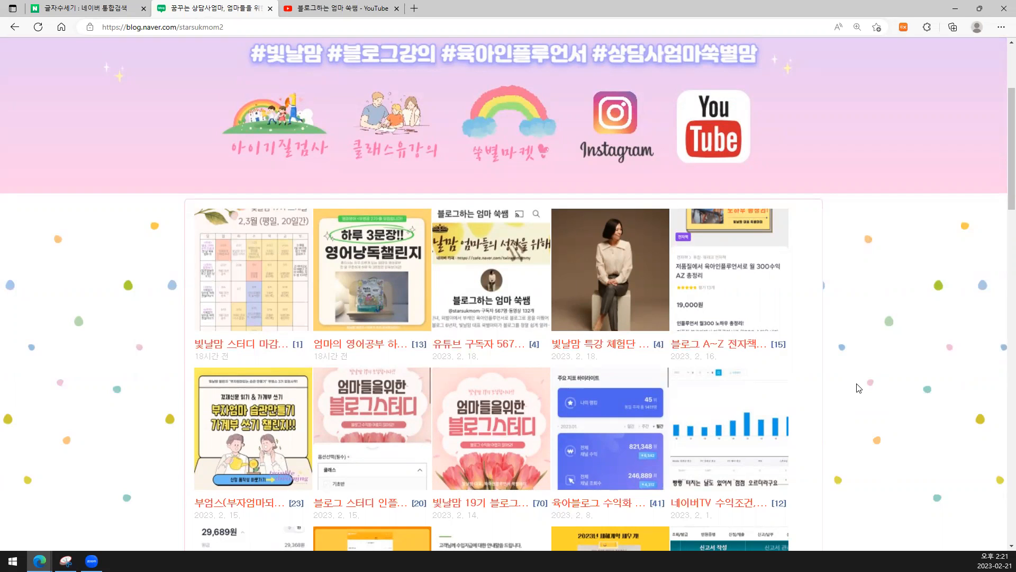
scroll(858, 387, "down", 1)
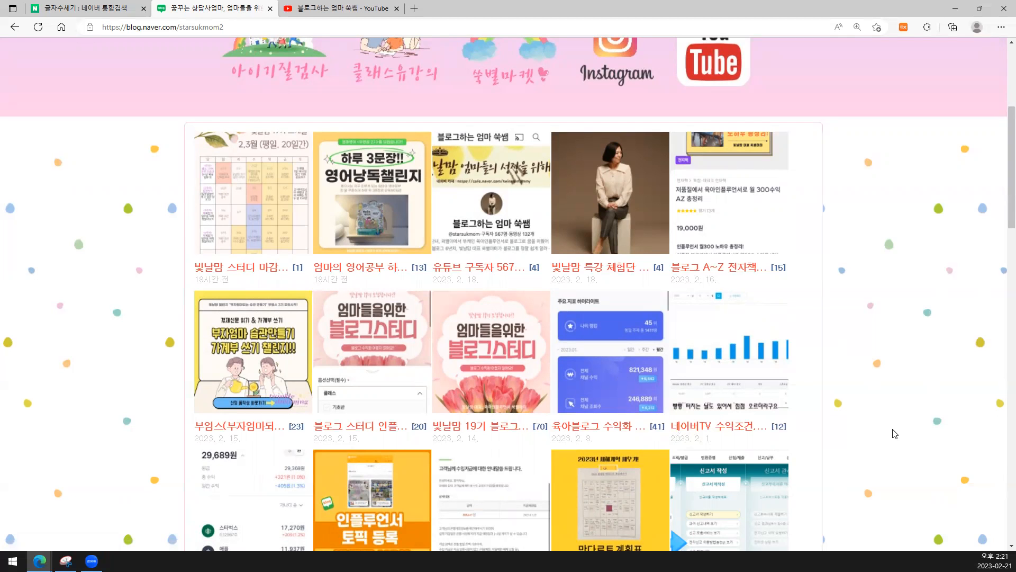
scroll(895, 433, "down", 4)
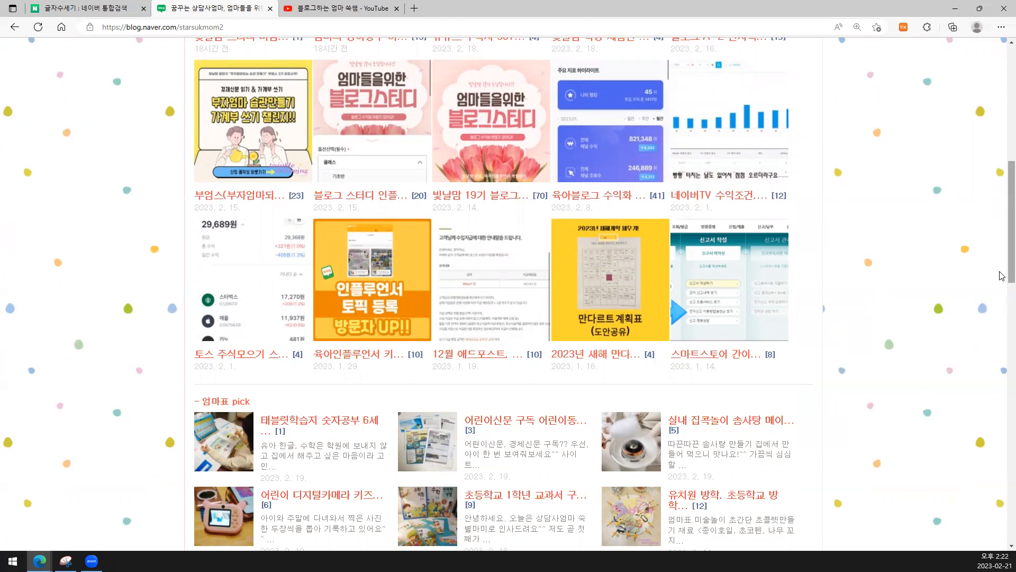
scroll(1002, 275, "down", 1)
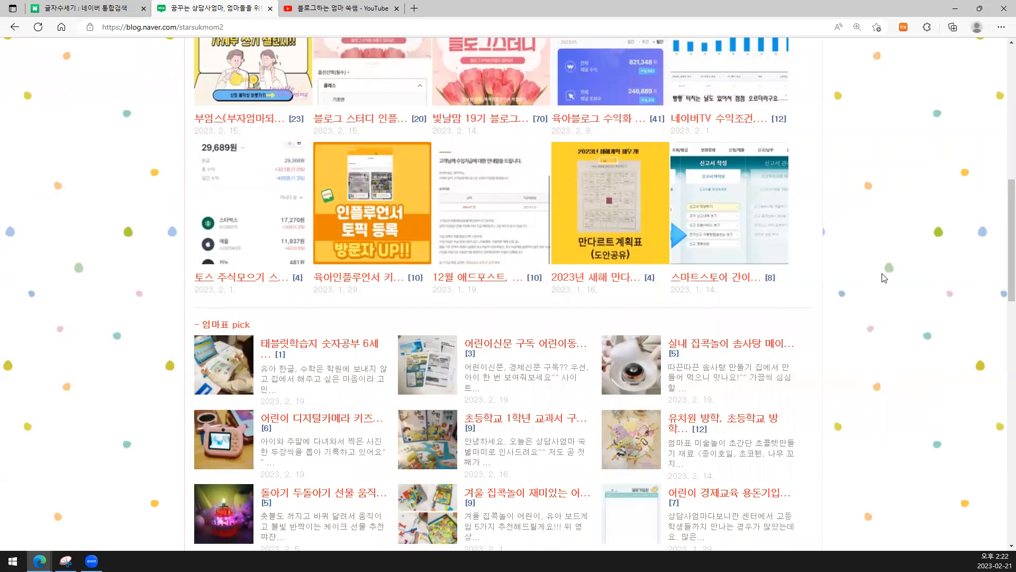
scroll(1000, 317, "down", 8)
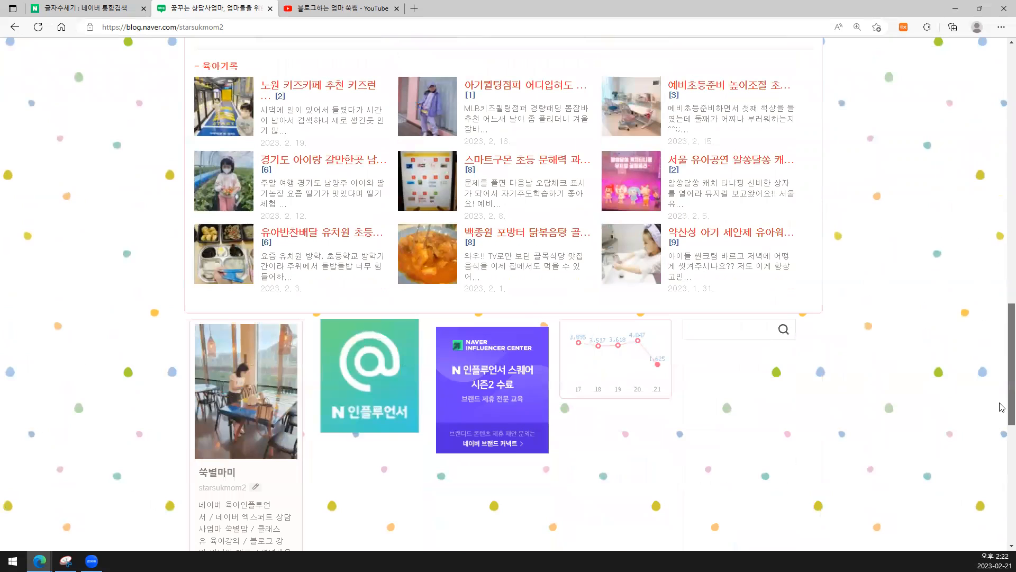
scroll(1002, 407, "down", 1)
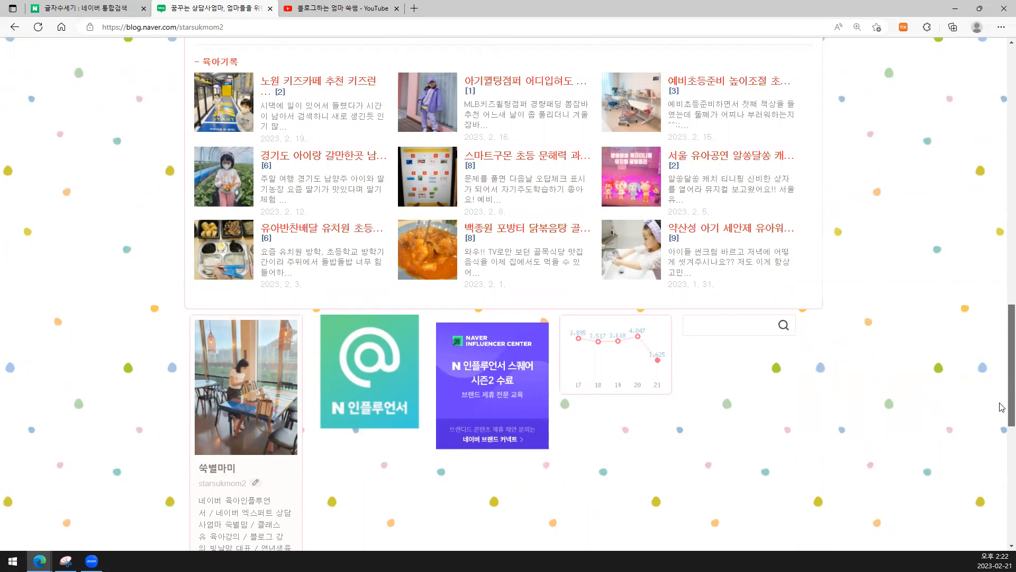
scroll(1002, 371, "up", 3)
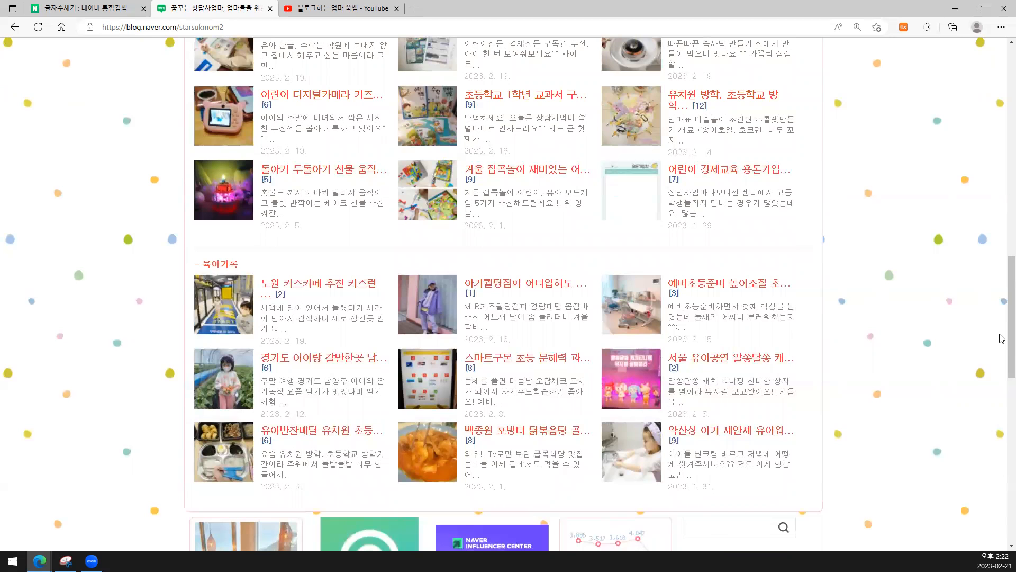
scroll(1002, 339, "up", 8)
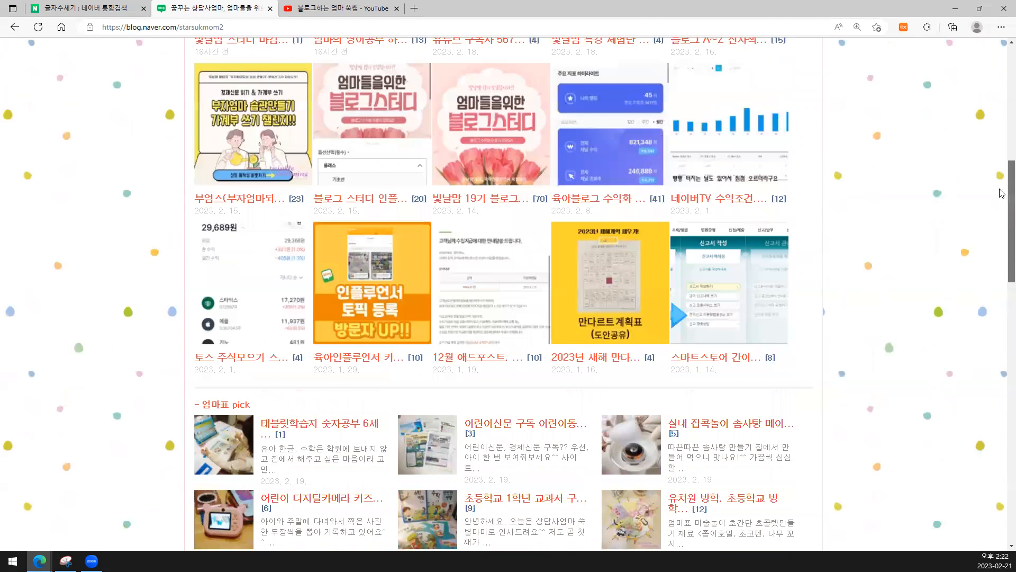
scroll(1002, 193, "up", 4)
scroll(1002, 193, "down", 13)
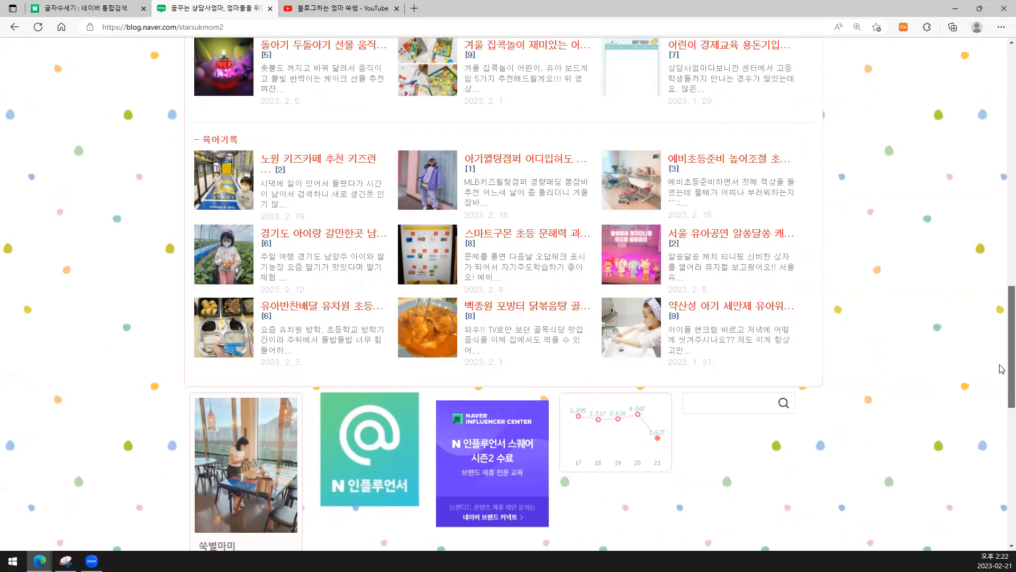
scroll(1002, 369, "up", 1)
scroll(1002, 353, "up", 1)
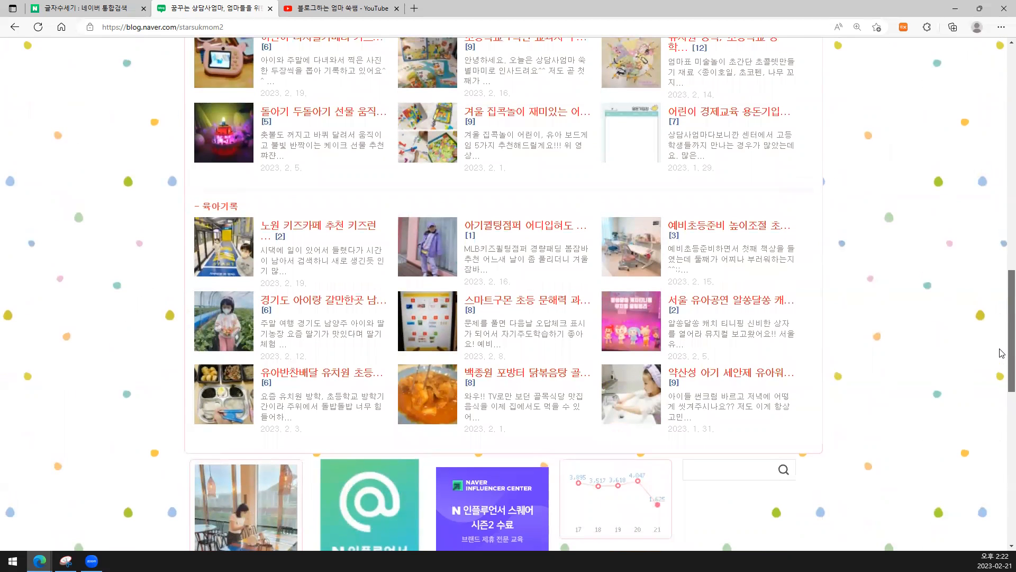
- Start writing a new blog post, declining to continue the unfinished one
scroll(1002, 353, "down", 9)
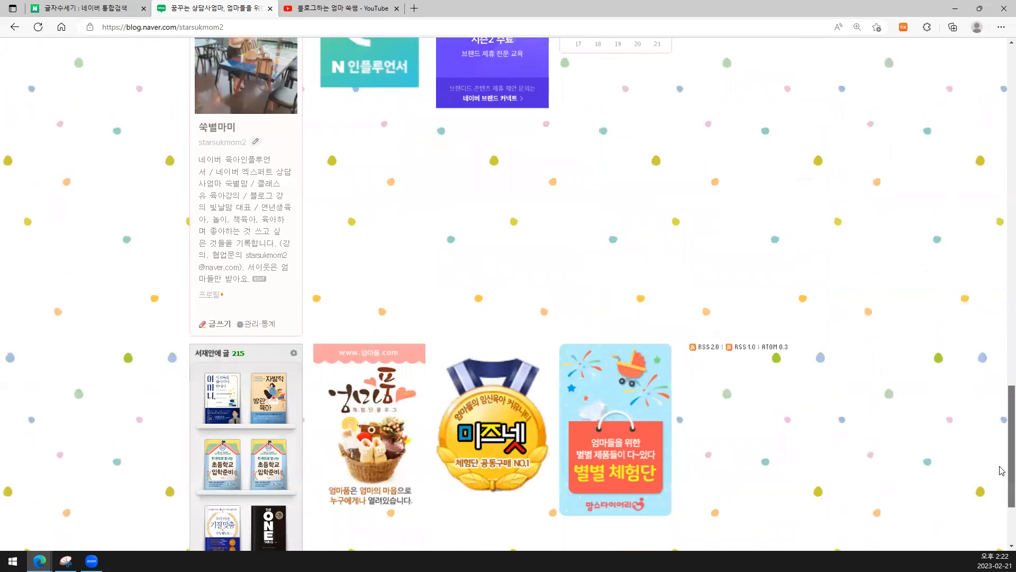
left_click(214, 315)
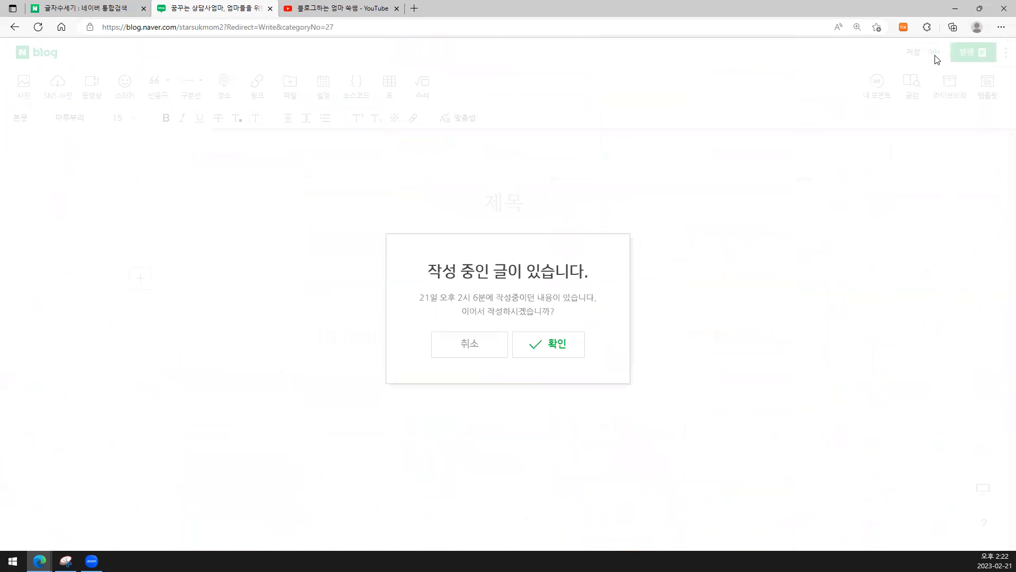
left_click(472, 354)
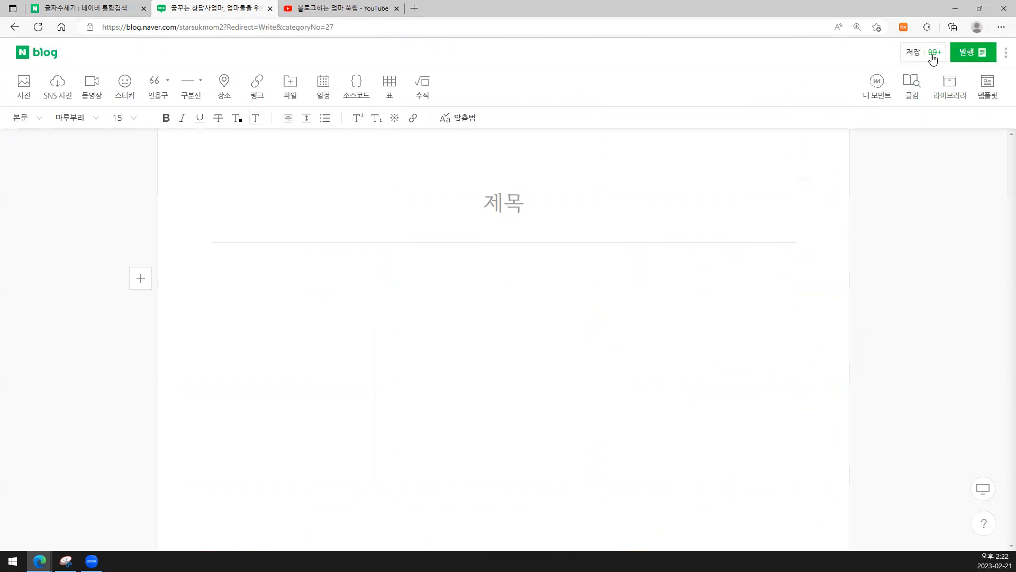
- Load the temporarily saved draft titled 다이소 into the editor and place the cursor in its title
left_click(935, 54)
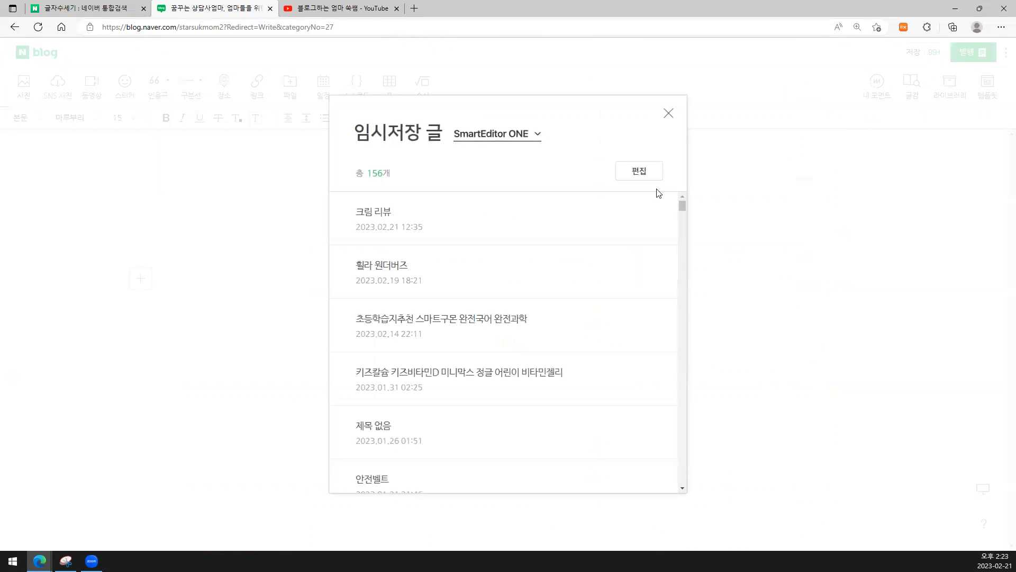
scroll(474, 344, "down", 5)
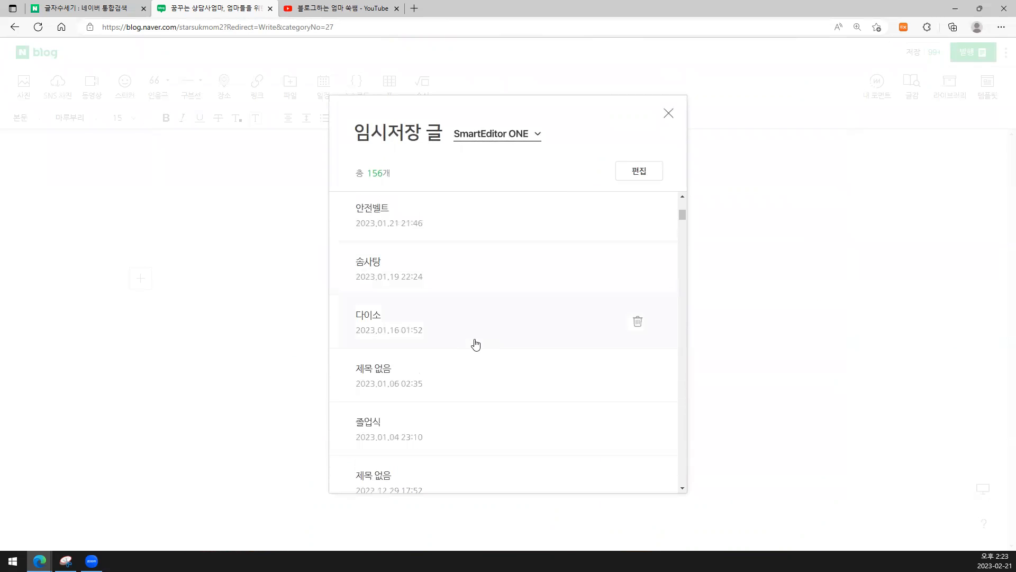
left_click(422, 330)
scroll(602, 408, "down", 9)
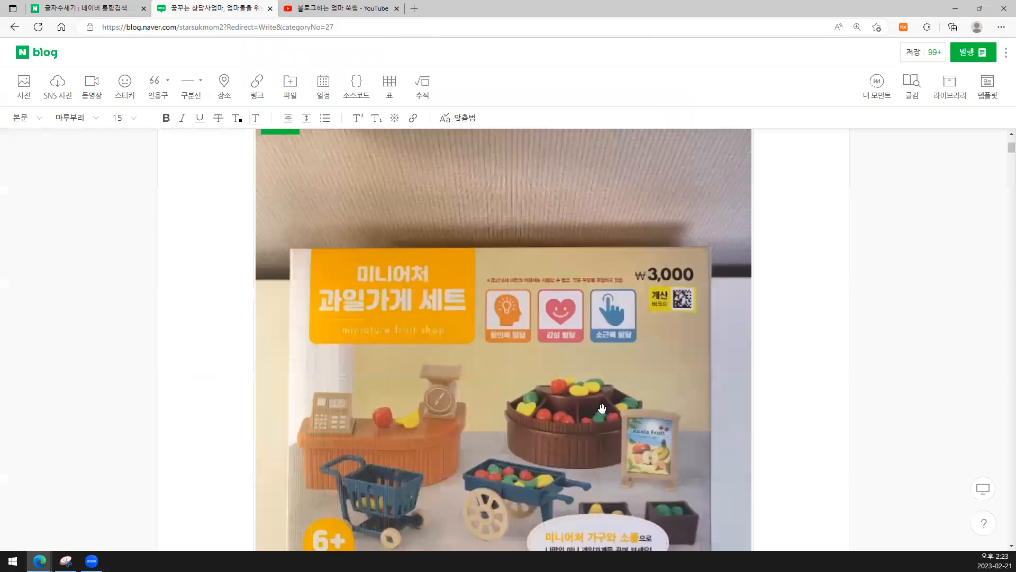
scroll(603, 408, "down", 7)
left_click_drag(1008, 155, 1002, 50)
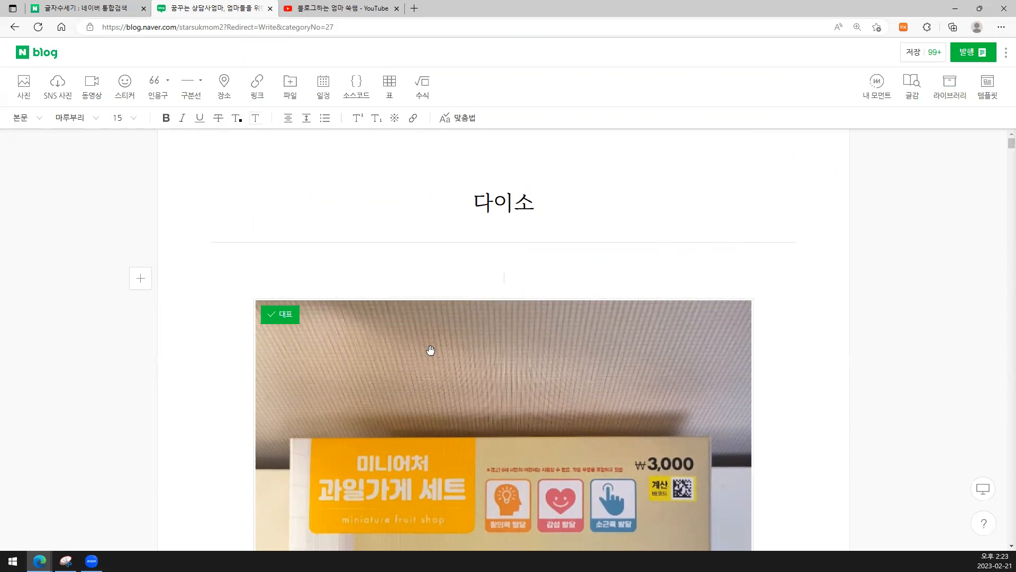
left_click(560, 208)
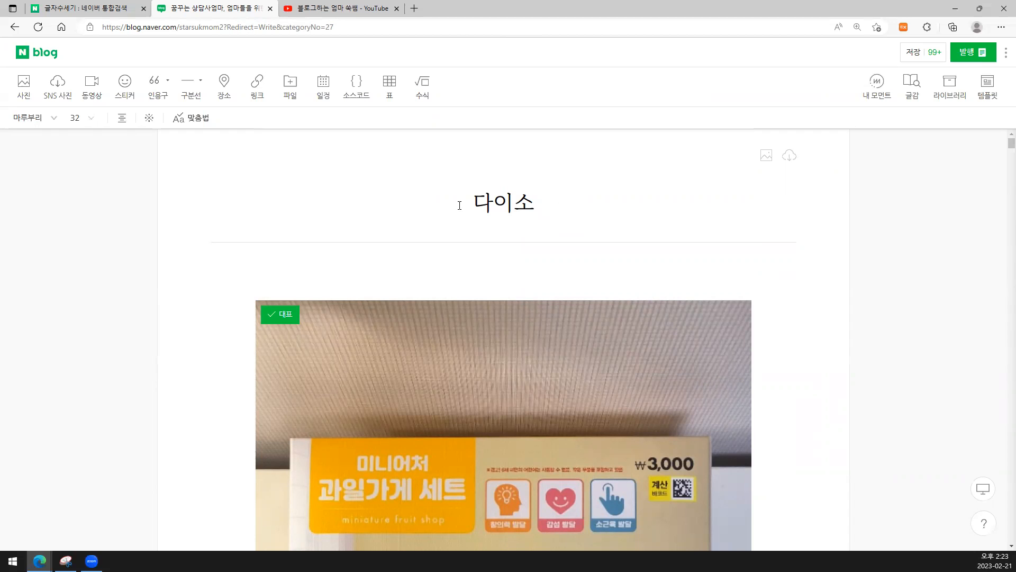
- Look through the list of temporarily saved posts
left_click(935, 53)
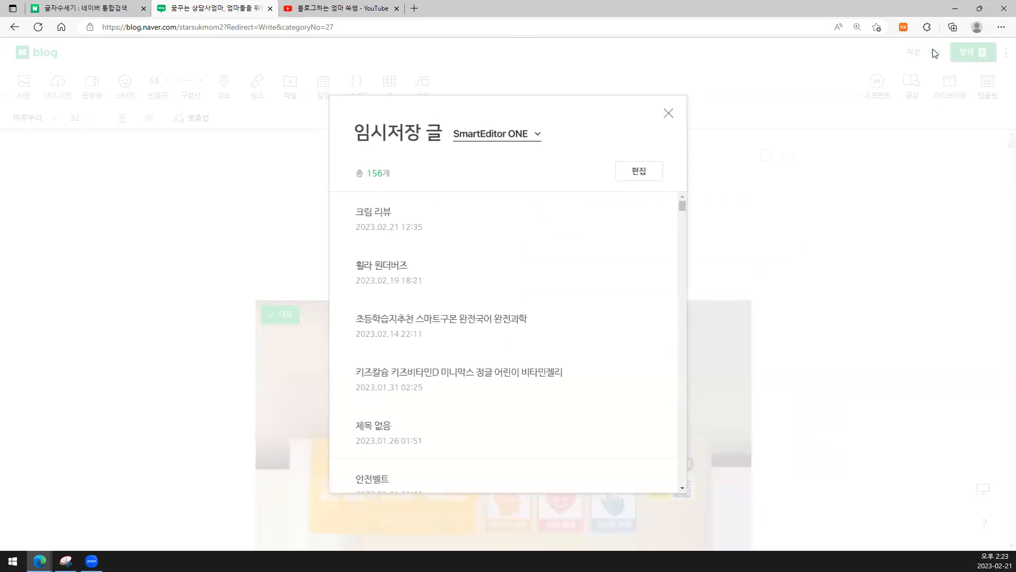
left_click(666, 113)
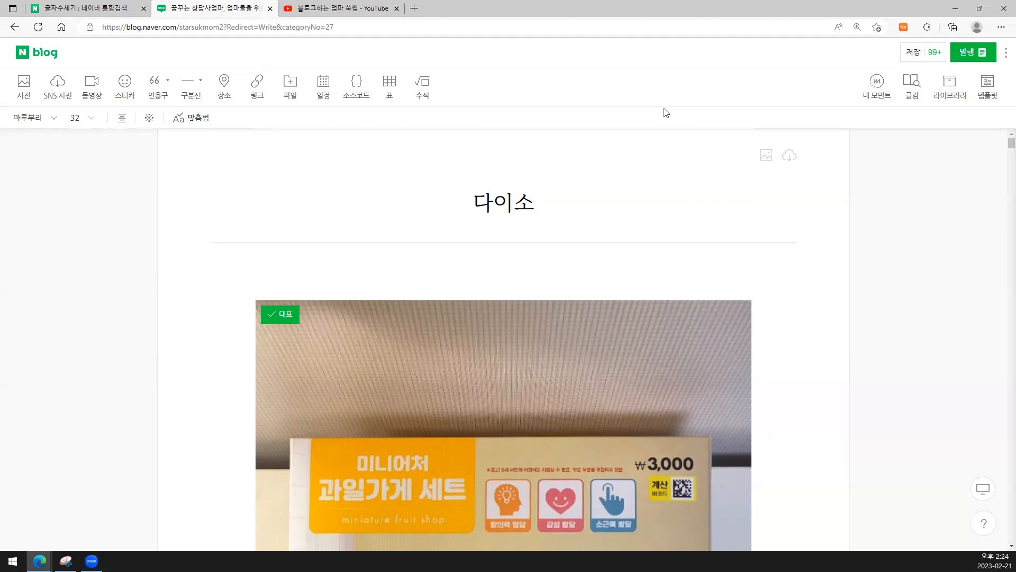
left_click(939, 51)
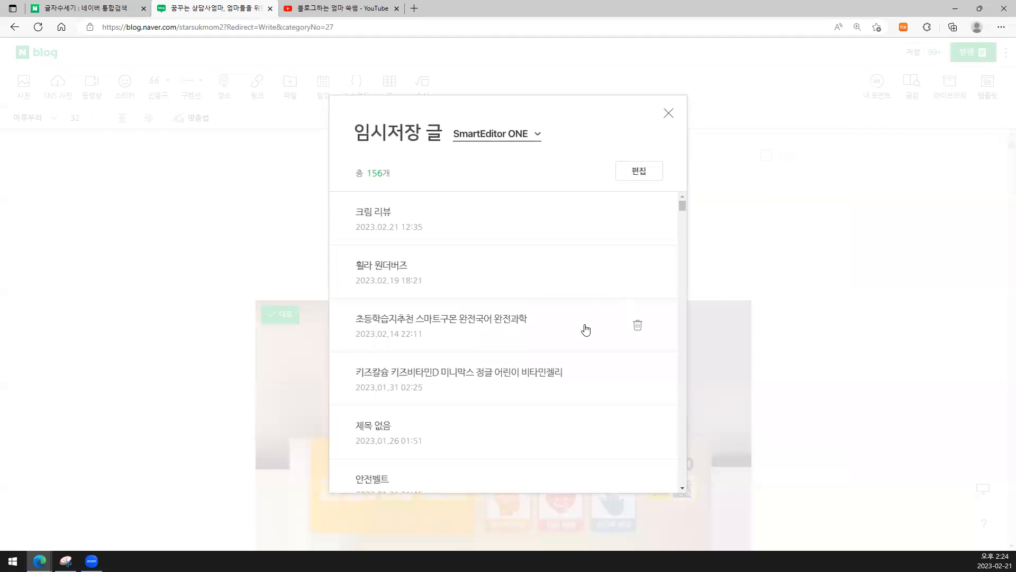
scroll(577, 333, "down", 3)
scroll(578, 333, "up", 3)
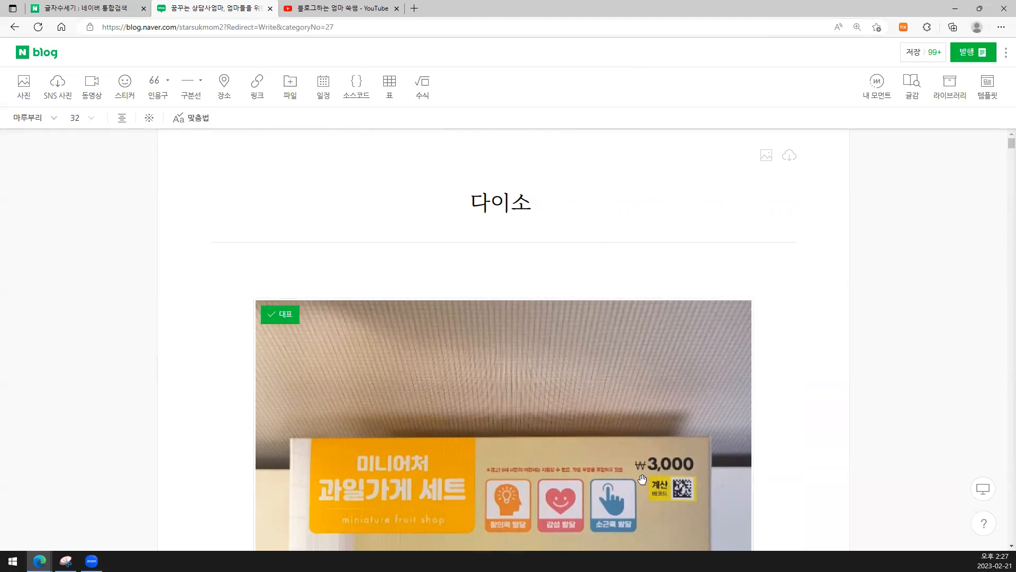
- Change the post title to "다이소 샵다이소 어플"
scroll(700, 370, "down", 4)
scroll(550, 215, "up", 4)
key("BackSpace")
key("BackSpace")
type("이소 샵다이소 어플")
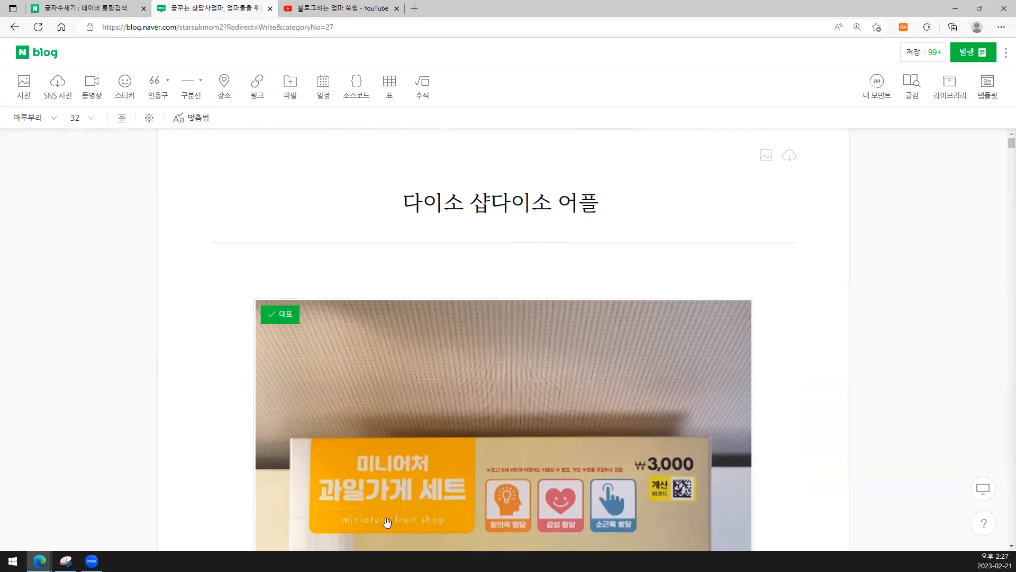
- Check the product names in the draft's photos and append "미니어처 과일가게 세트" to the post title
scroll(387, 522, "down", 6)
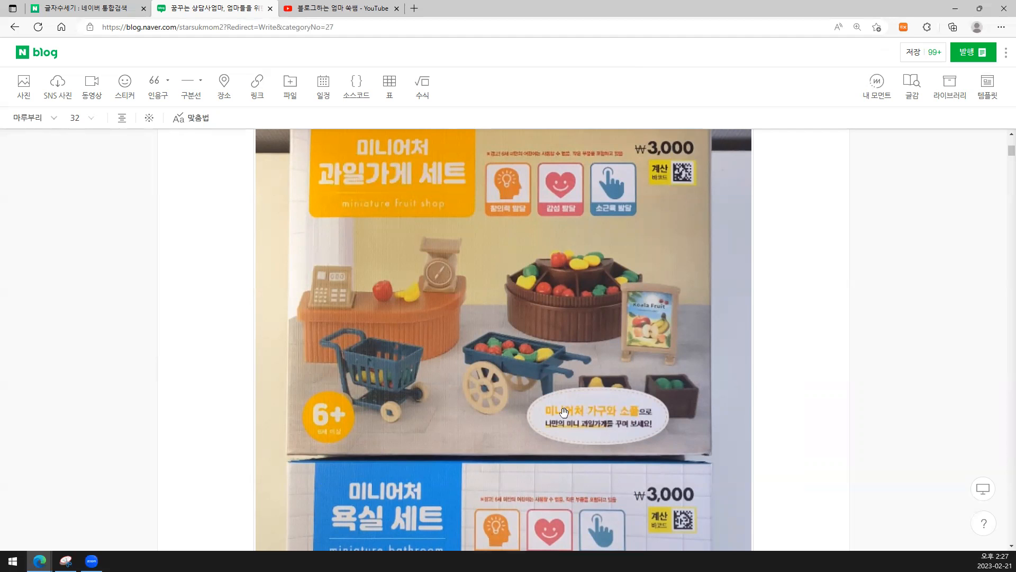
scroll(564, 412, "down", 3)
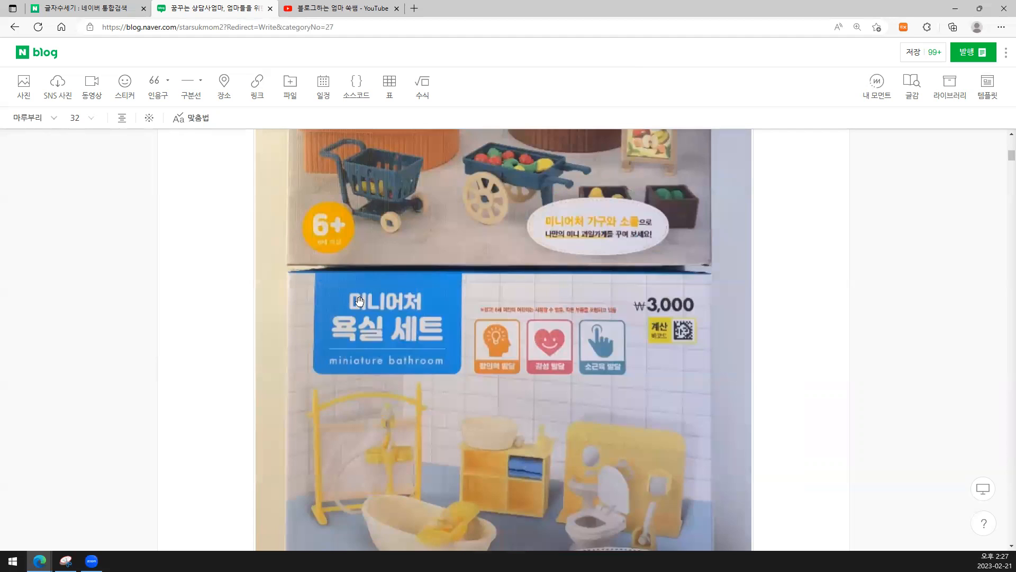
scroll(467, 376, "down", 3)
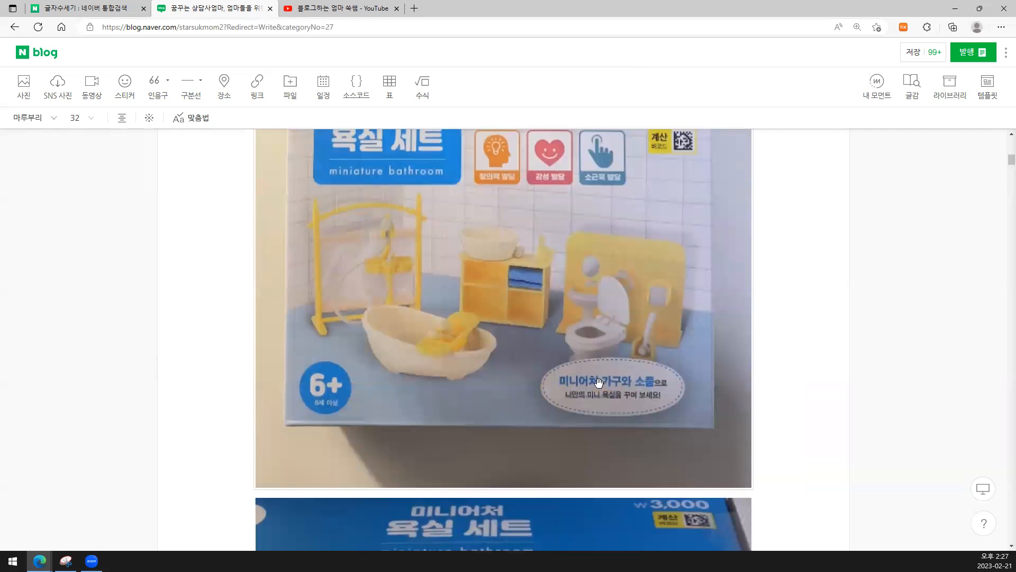
scroll(709, 411, "up", 1)
scroll(688, 393, "down", 6)
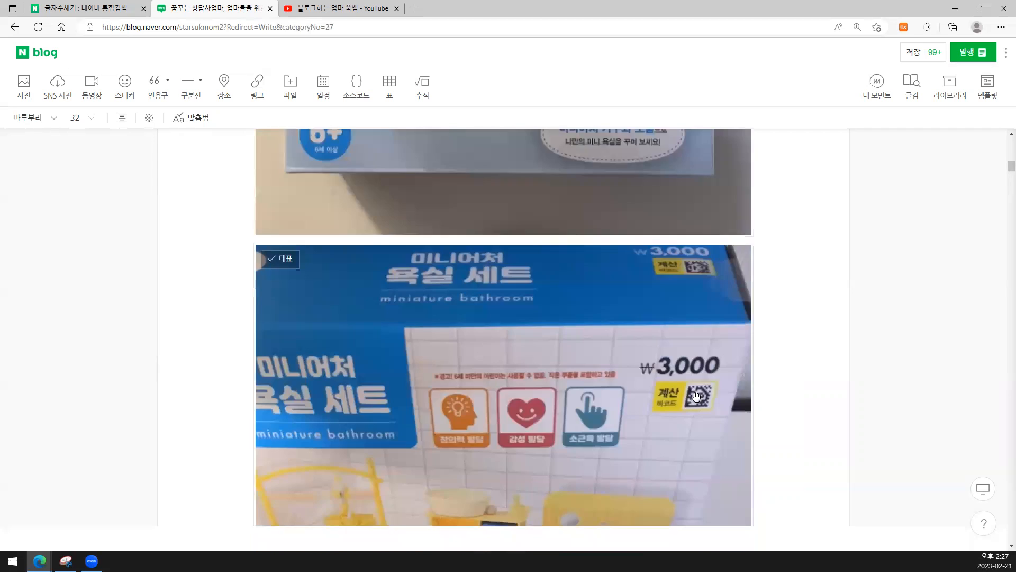
scroll(526, 272, "up", 4)
scroll(526, 272, "down", 1)
scroll(531, 431, "up", 5)
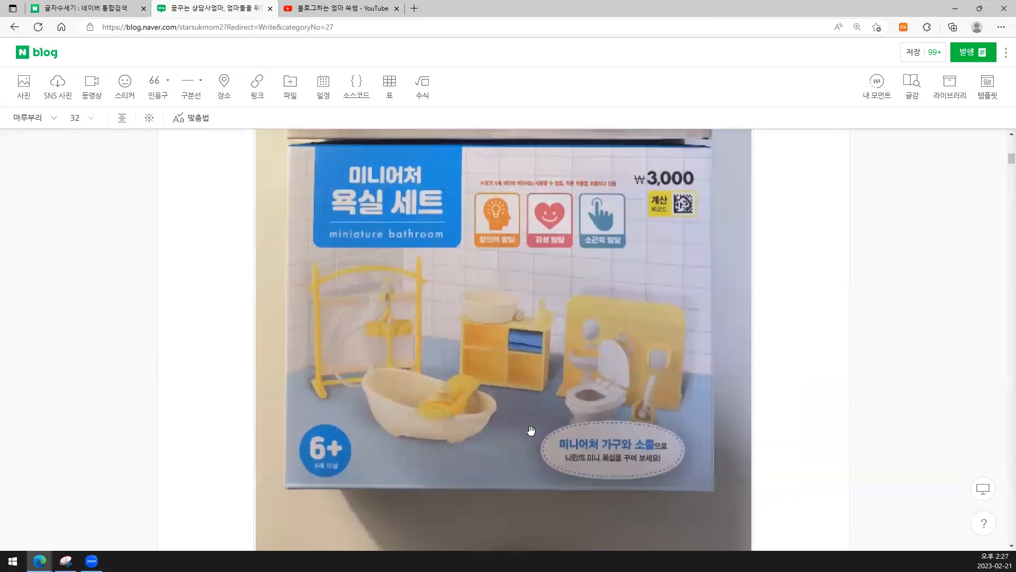
scroll(429, 289, "up", 6)
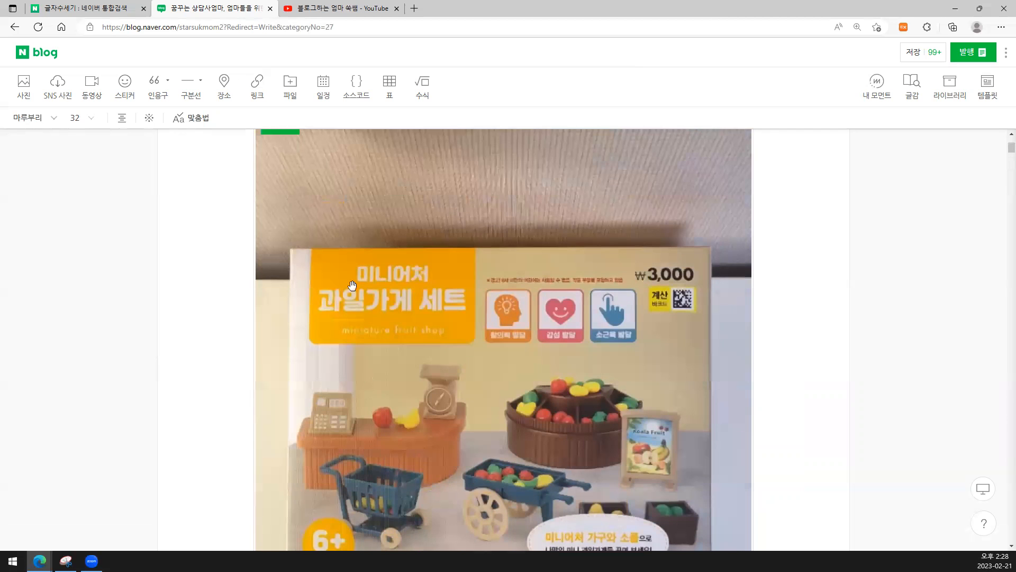
scroll(453, 372, "up", 1)
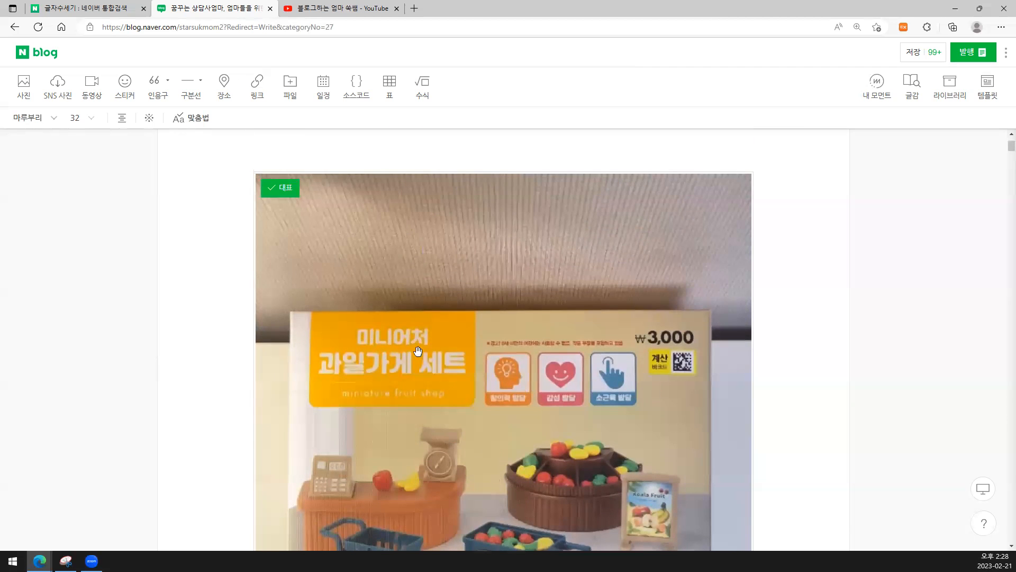
scroll(538, 424, "up", 2)
type("미니어처 과일가게 세트")
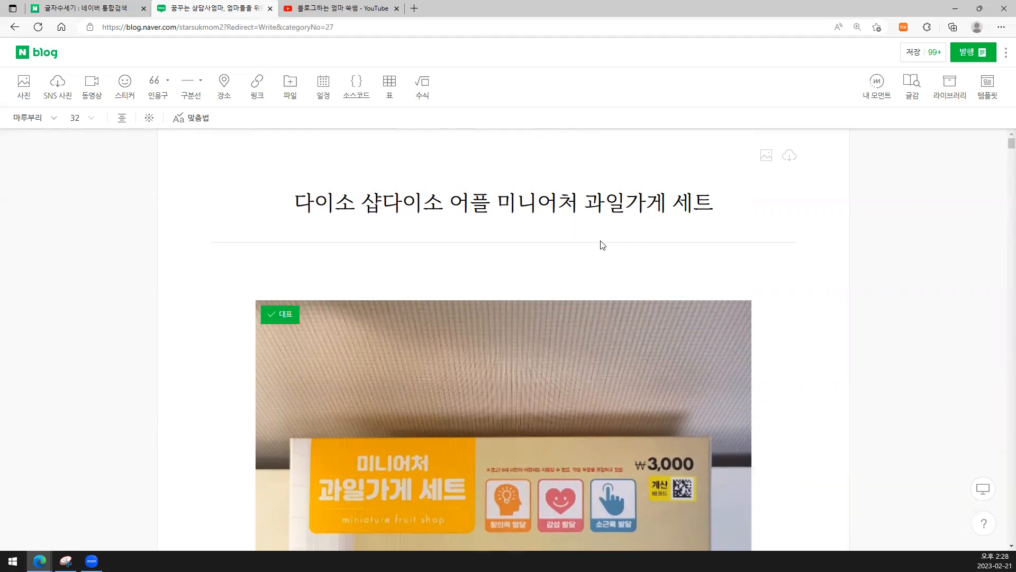
left_click(598, 275)
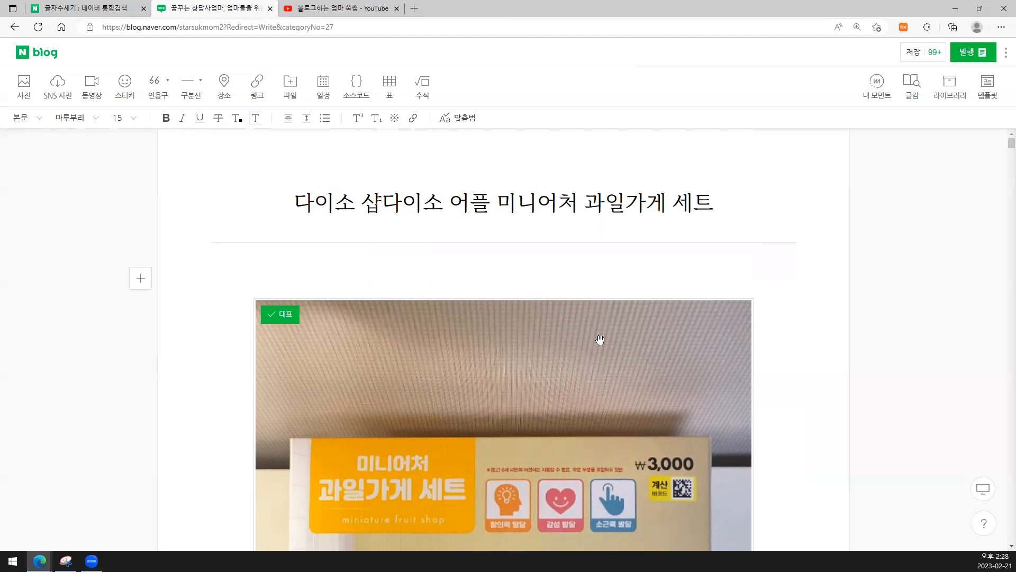
- Open the draft's first photo for editing and apply the Clear filter at strength 66 to all photos
scroll(564, 390, "down", 1)
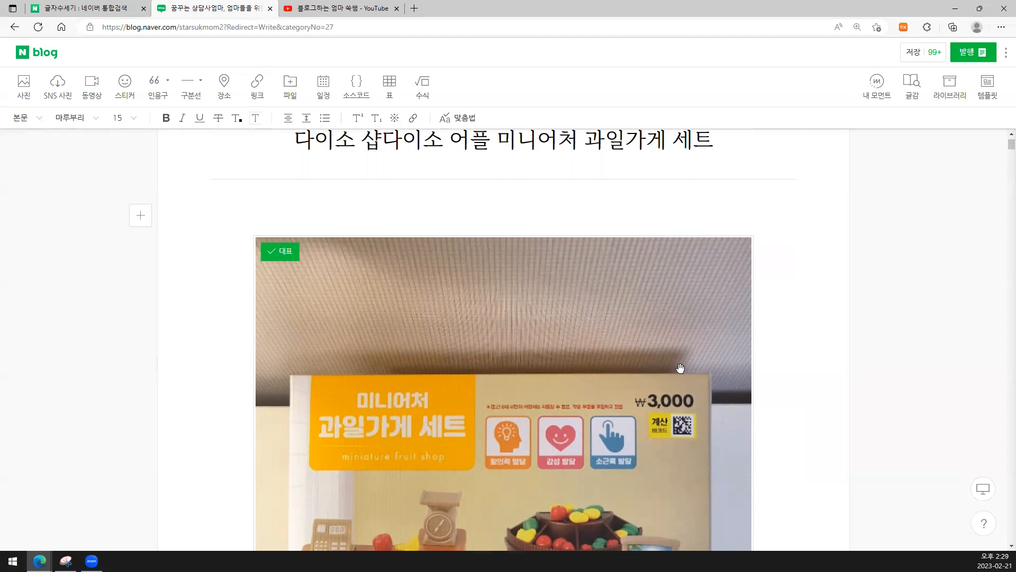
scroll(603, 443, "down", 2)
double_click(662, 448)
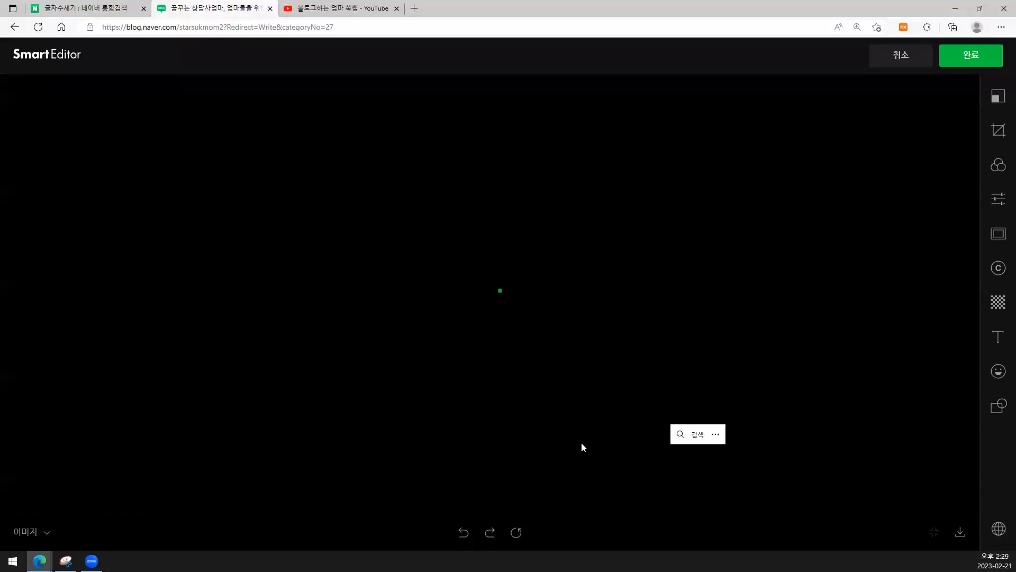
left_click_drag(891, 487, 752, 487)
left_click(998, 169)
left_click(947, 221)
left_click(908, 201)
left_click_drag(909, 201, 947, 200)
left_click(846, 150)
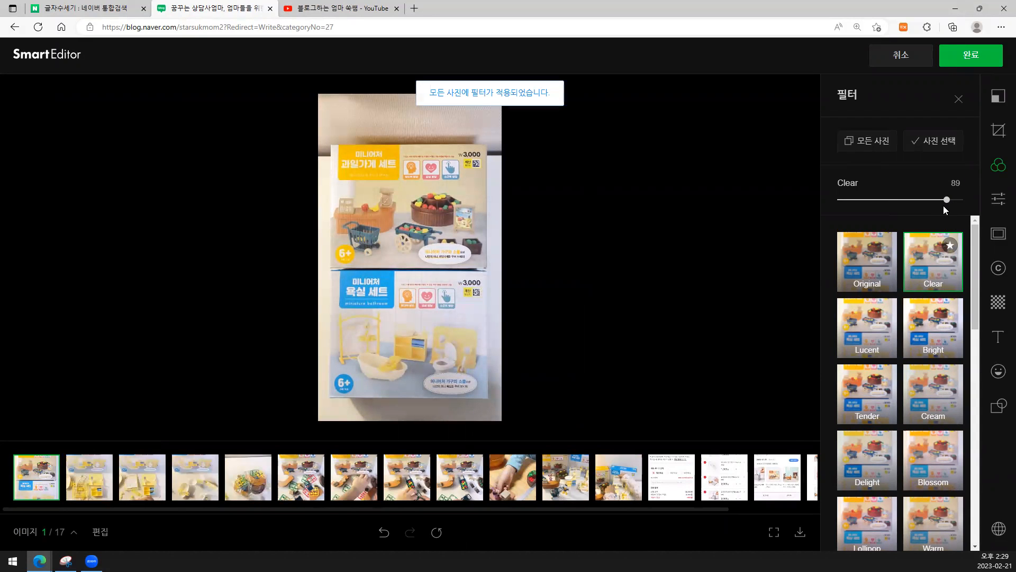
left_click_drag(945, 201, 921, 205)
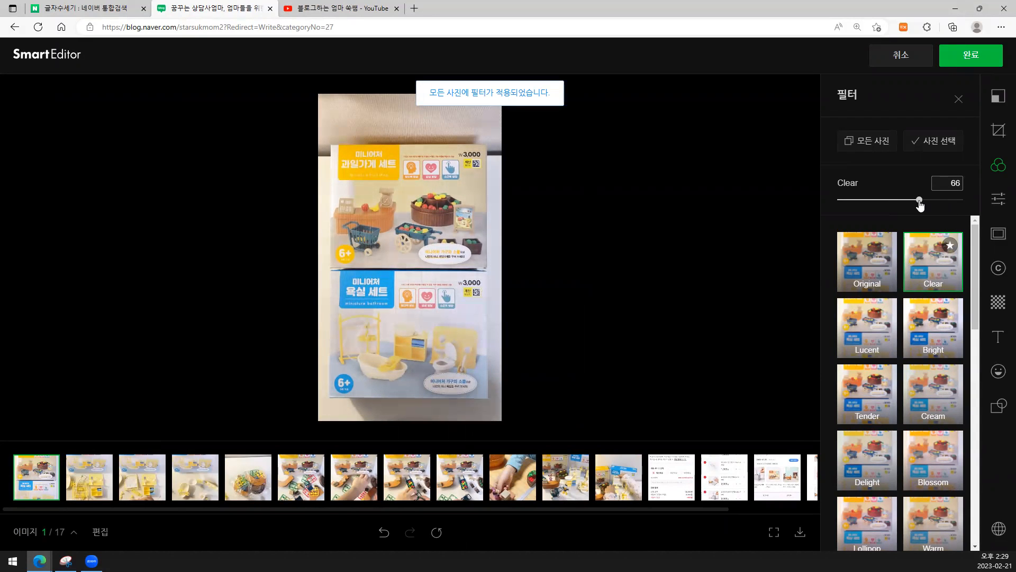
left_click(868, 142)
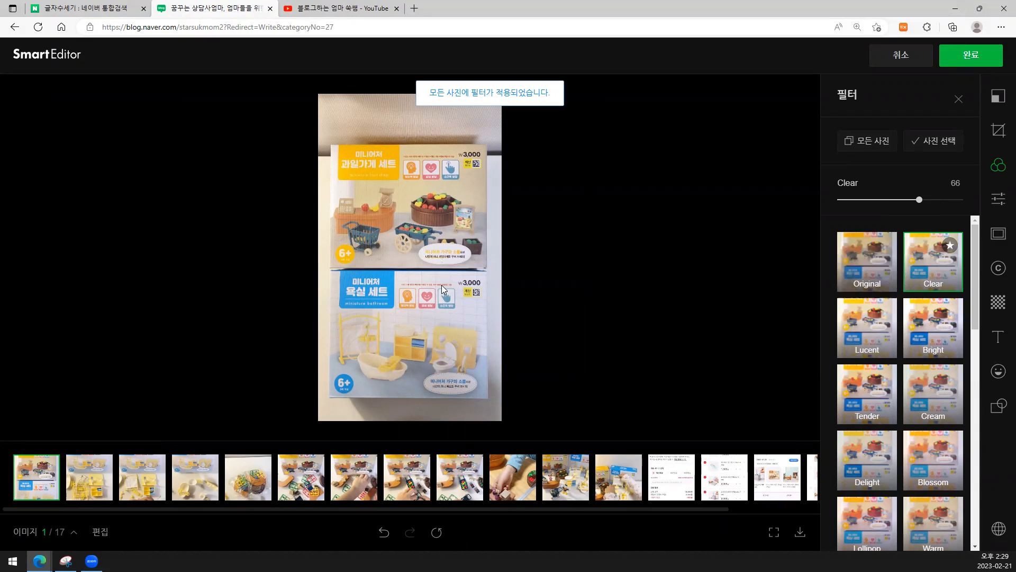
- Apply the image signature to all photos and try the text signature with the blog address
left_click(1001, 269)
left_click(851, 196)
left_click(875, 147)
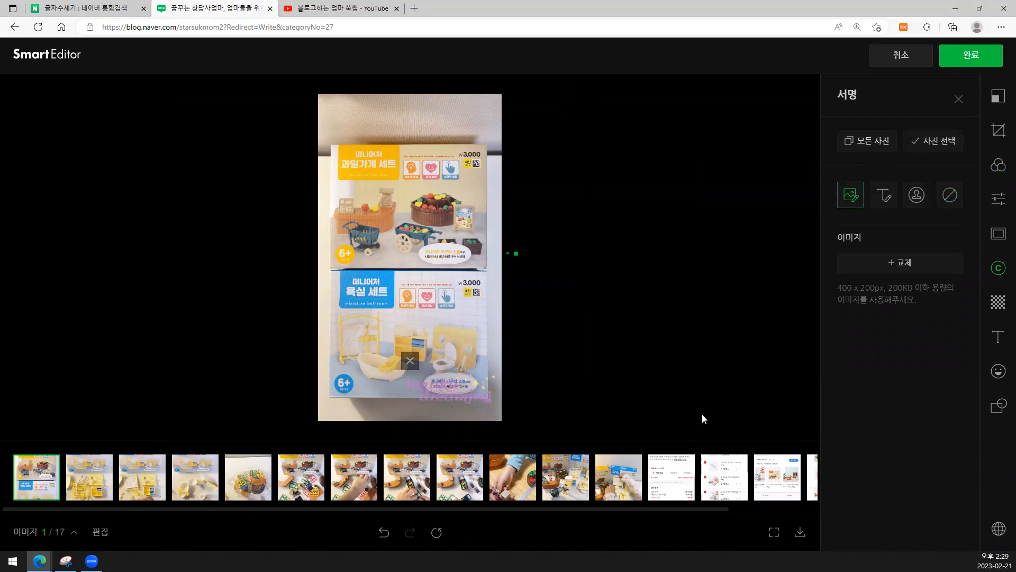
left_click(886, 206)
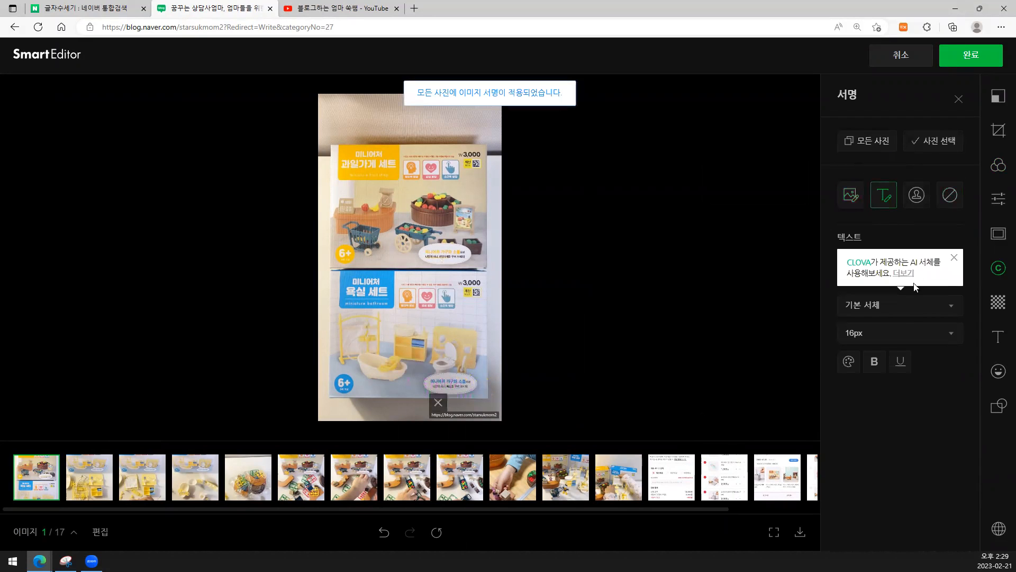
left_click(954, 257)
double_click(945, 270)
left_click(947, 266)
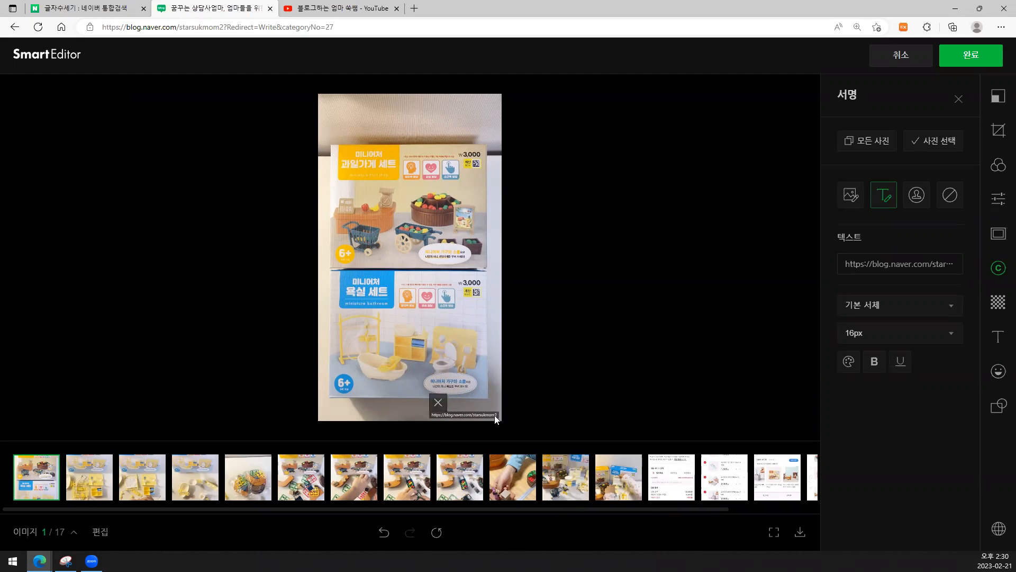
- Switch back to the image signature, shift it closer to the photo's lower-right corner and apply it to all photos
left_click(852, 196)
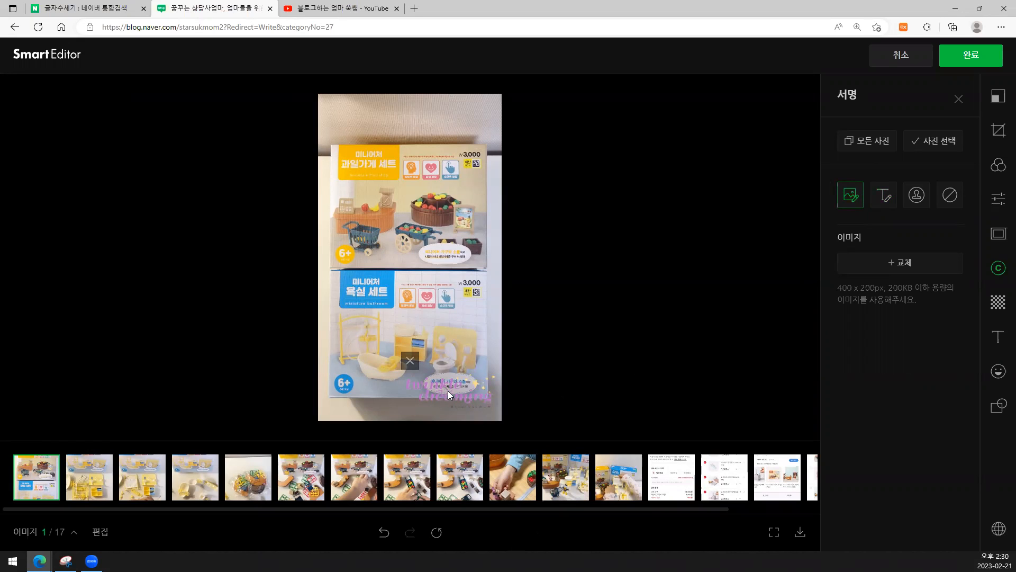
mouse_move(443, 381)
left_mouse_down()
mouse_move(381, 403)
mouse_move(440, 120)
mouse_move(386, 117)
mouse_move(479, 418)
mouse_move(468, 424)
left_mouse_up()
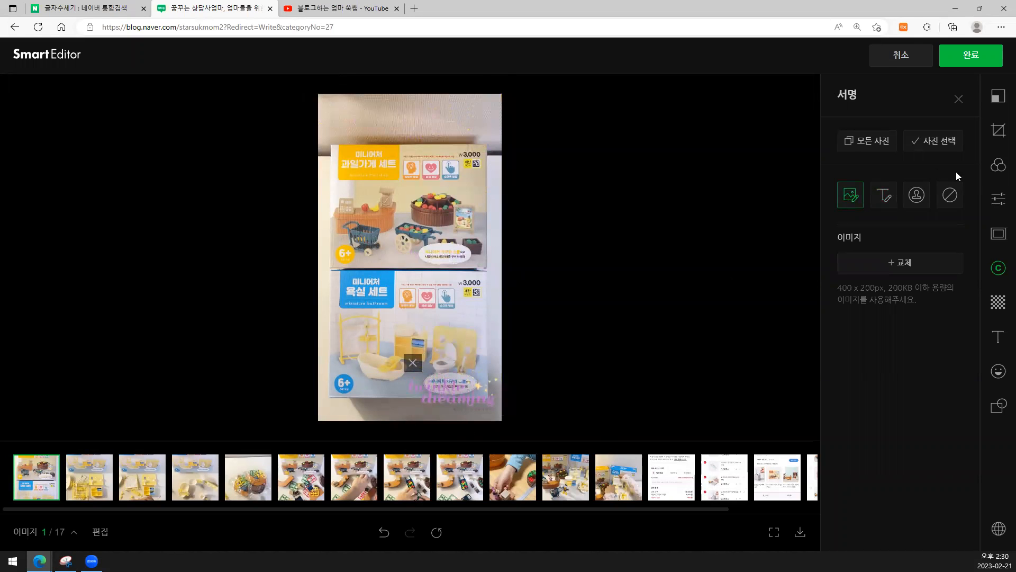
left_click(864, 143)
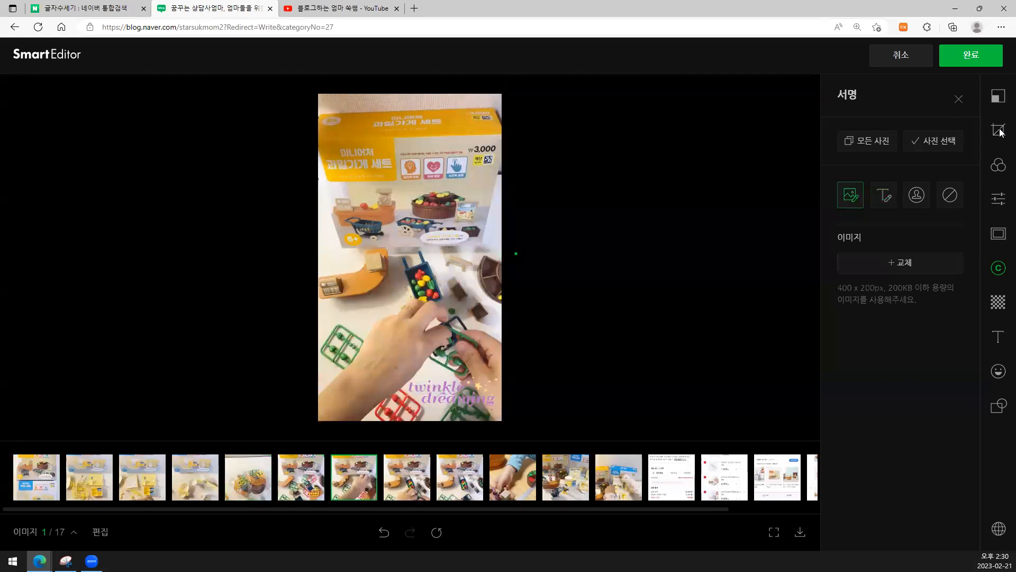
- Discard all photo edits and return to the draft
left_click(910, 56)
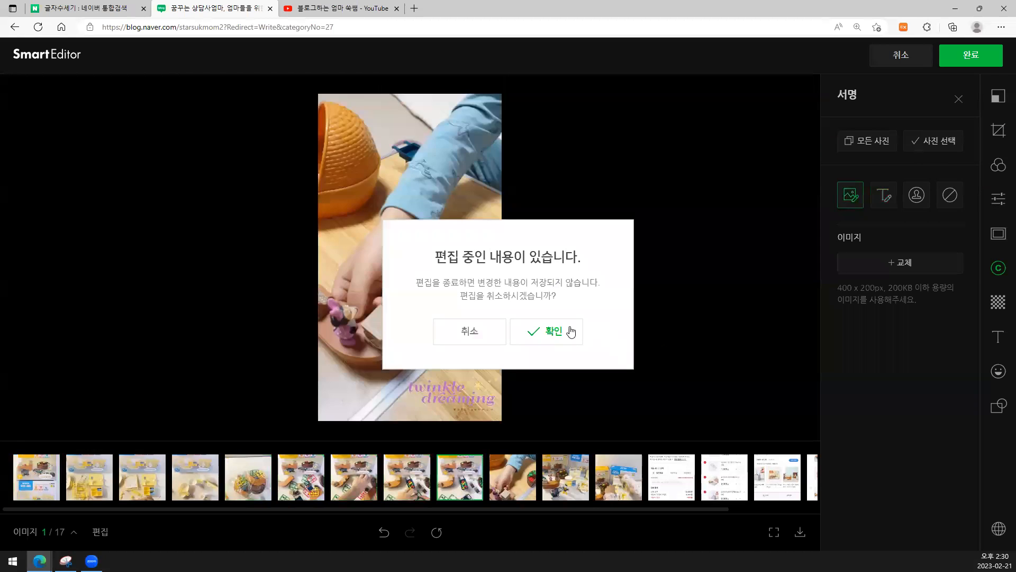
left_click(570, 332)
left_click(681, 376)
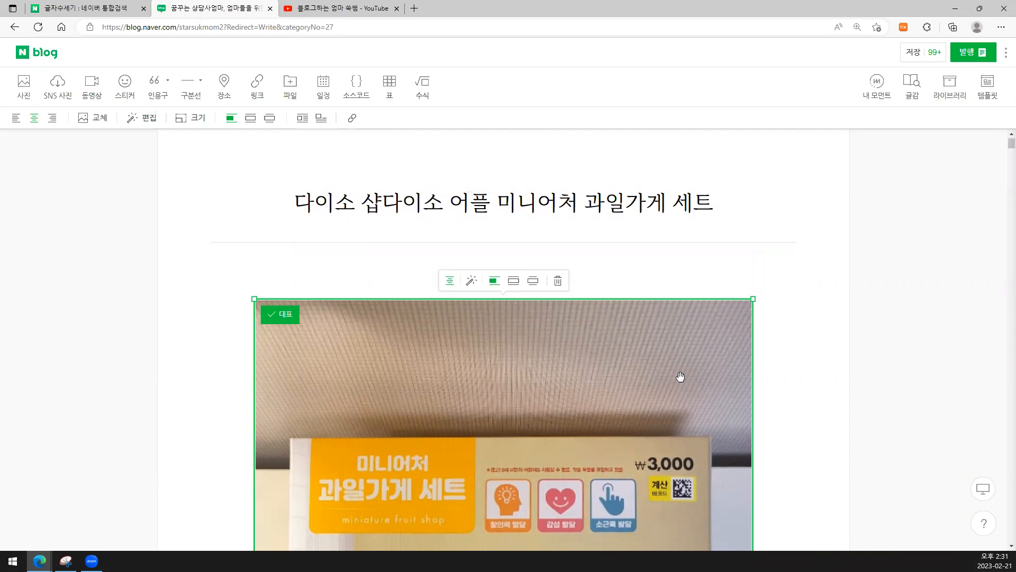
left_click_drag(743, 205, 386, 243)
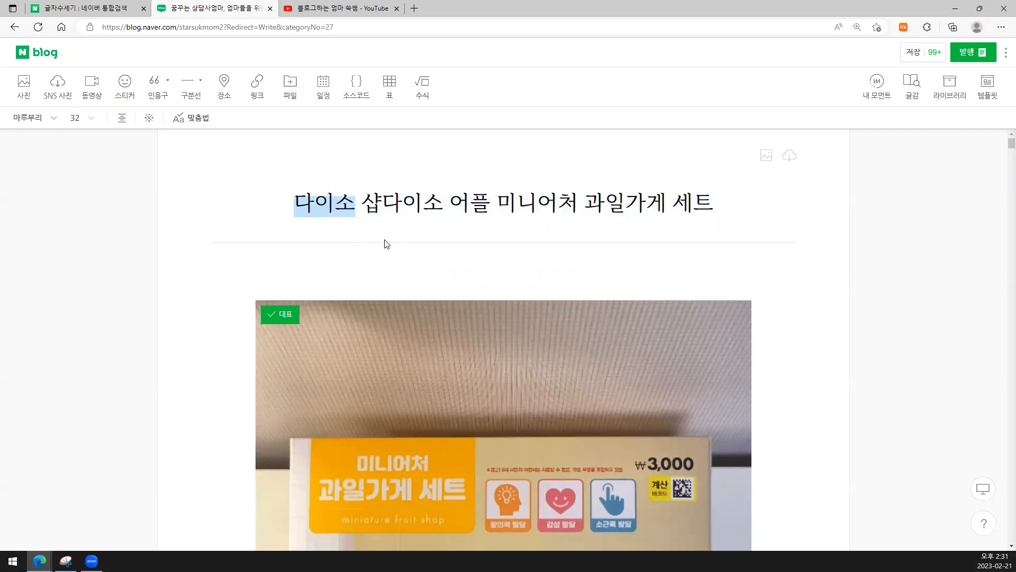
left_click(403, 269)
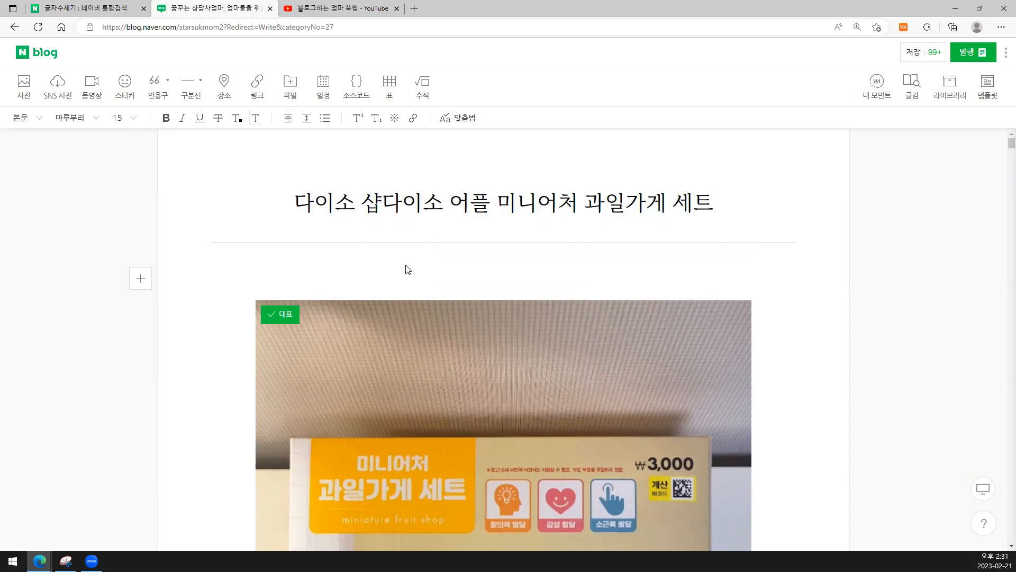
mouse_move(356, 216)
left_click_drag(295, 209, 369, 208)
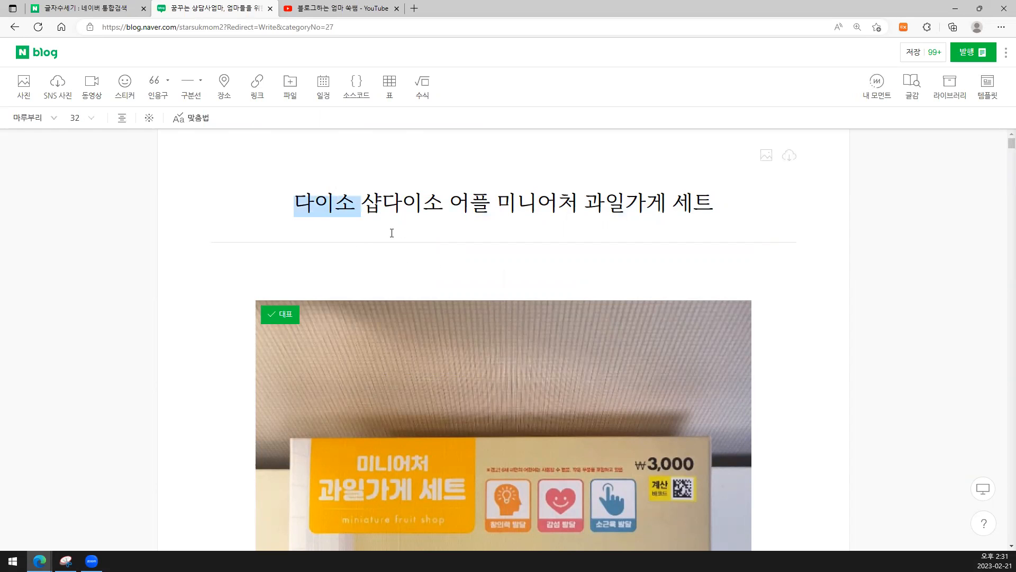
- Write four lines above the first photo: "3-4 이상", "5회", "10회 안넘어가게" and "20회 넘어갈 누락이 될 경우 종종 있다."
left_click(446, 272)
type("3-4 이상")
key("Return")
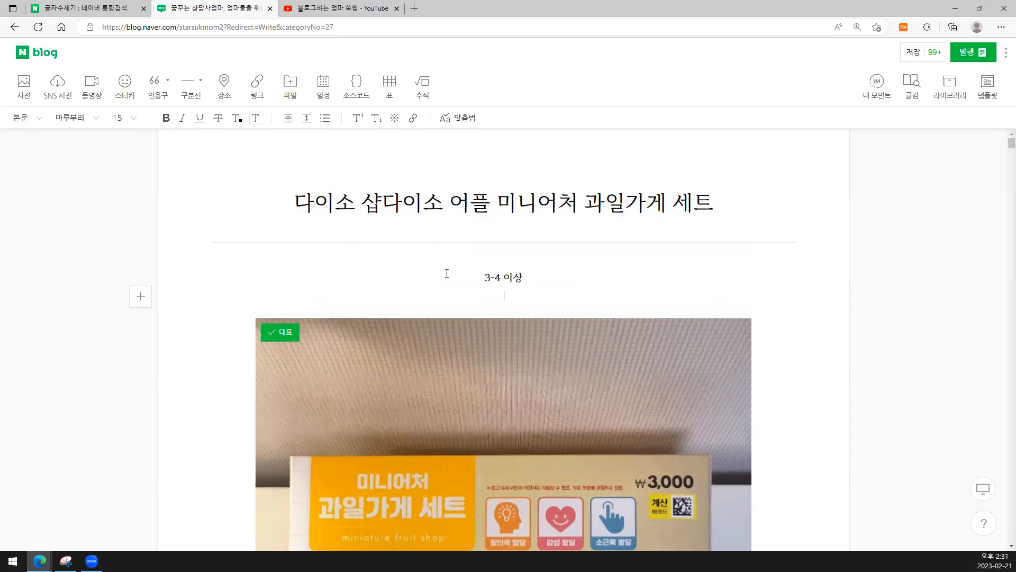
type("5회")
key("Return")
type("10회 안넘어가게")
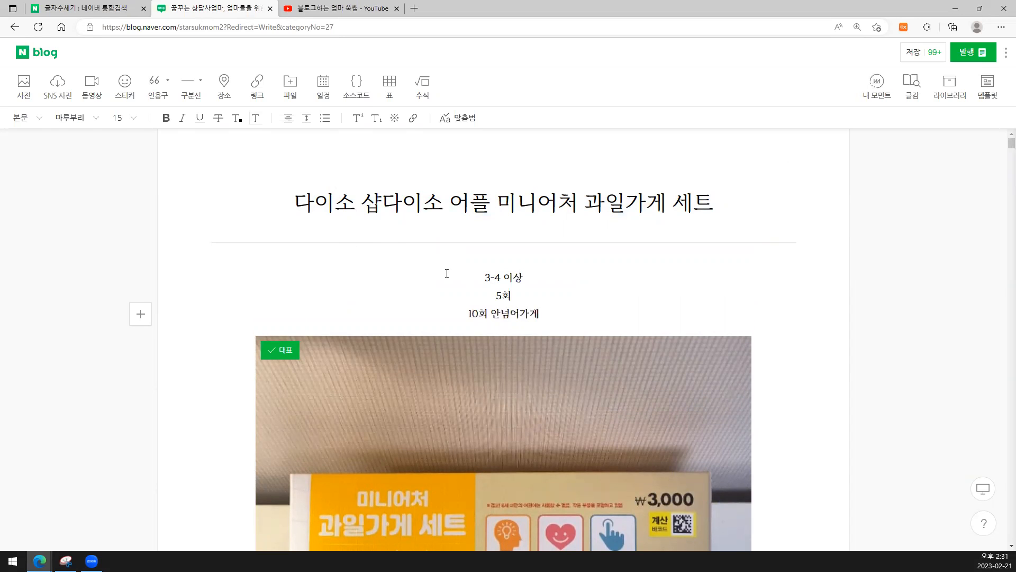
key("Return")
type("20회 넘어가")
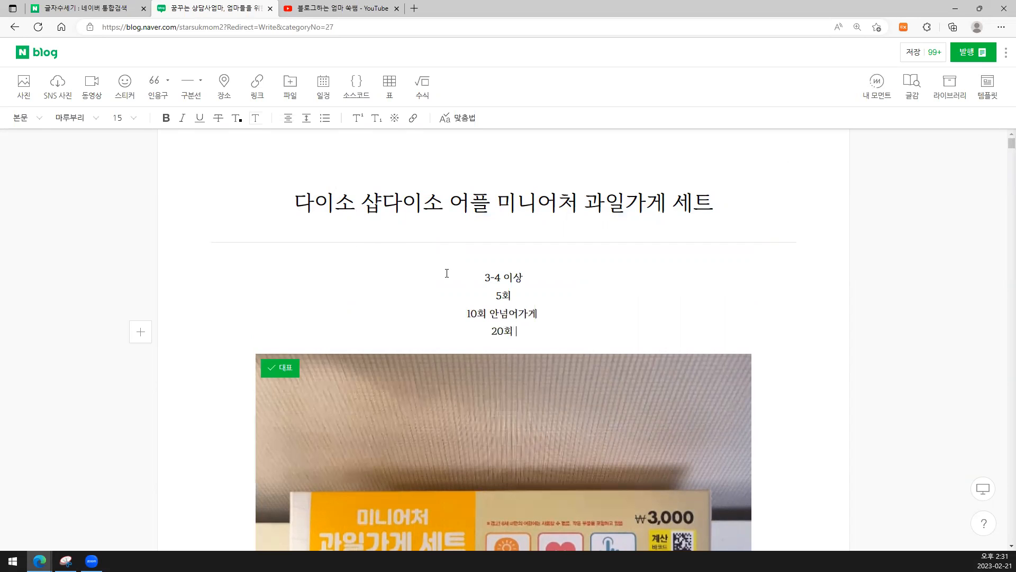
key("BackSpace")
type("갈 누락이 될 경우 종종 있디")
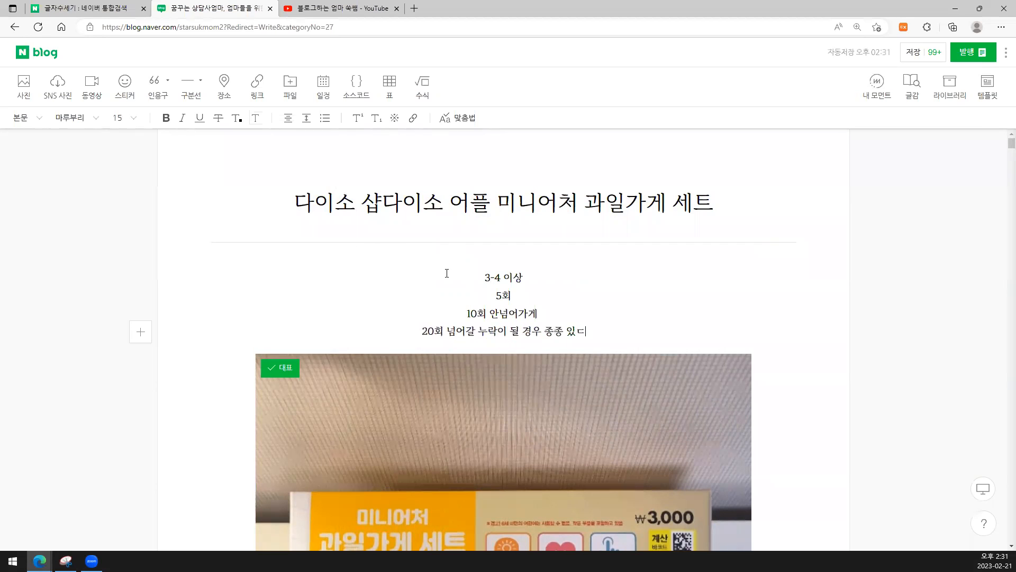
key("BackSpace")
type("다.")
- Prefix the four lines in order with "최소", "평균, 보통", "최대" and "반드시 조심!!"
left_click(446, 273)
type("최소")
key("Down")
type("평균")
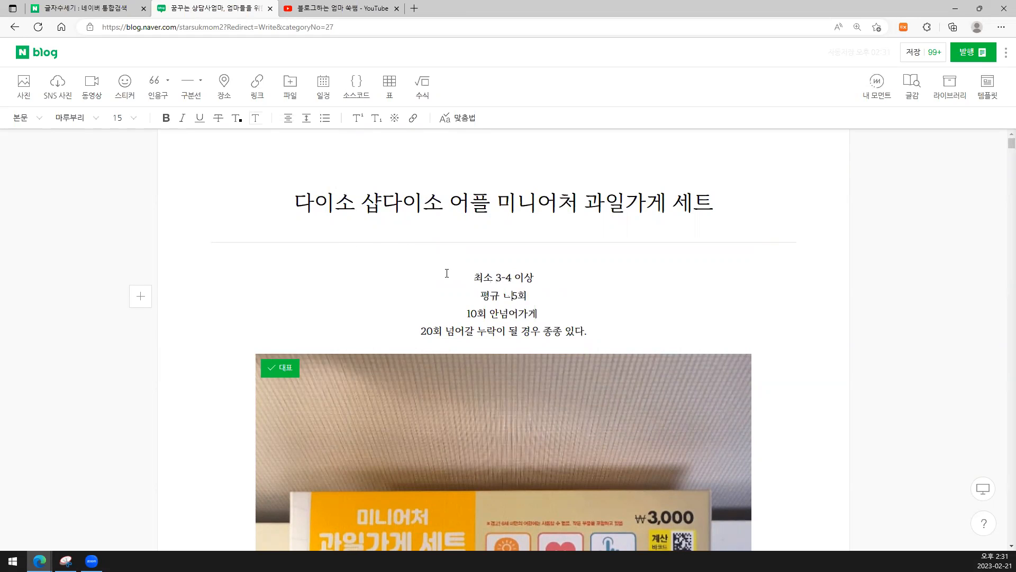
type(", 보통")
left_click(436, 309)
type("최대")
left_click(398, 332)
type("반드시 조심!!")
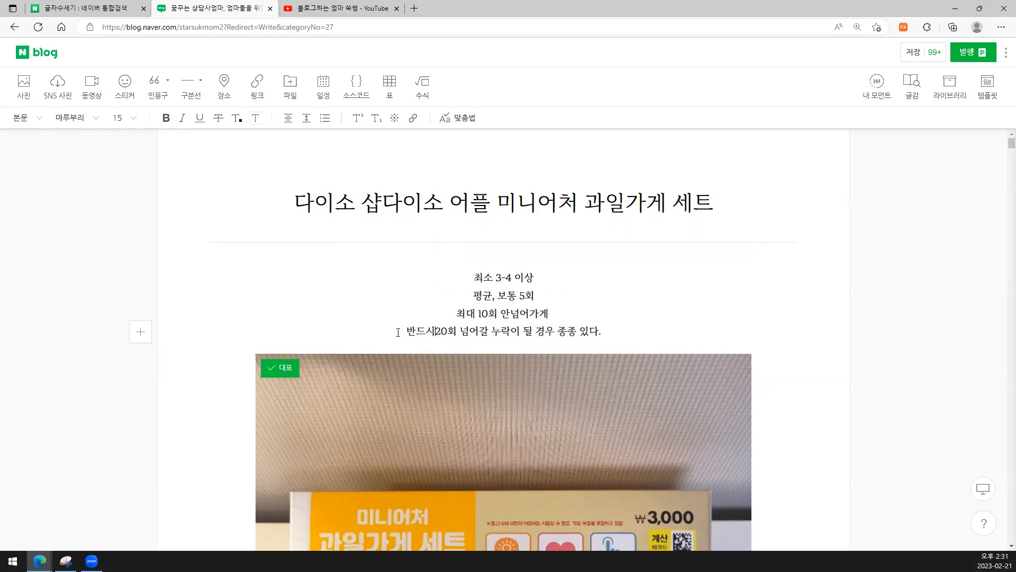
- Add the heading "<키워드 규칙>" above the four rule lines and leave blank lines below them
left_click(468, 276)
type("<키워드 규칙")
type(">")
key("Return")
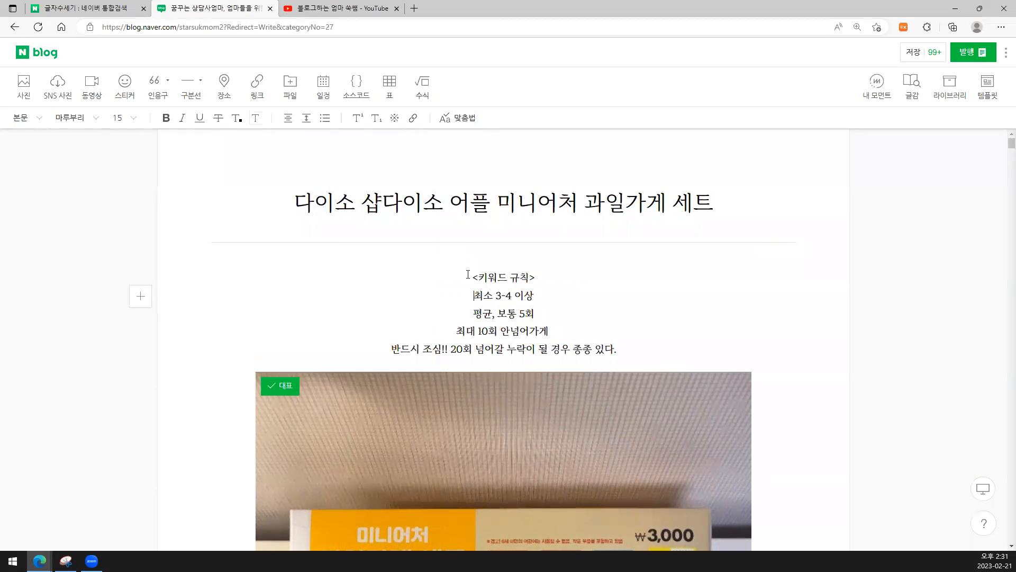
left_click(653, 345)
key("Return")
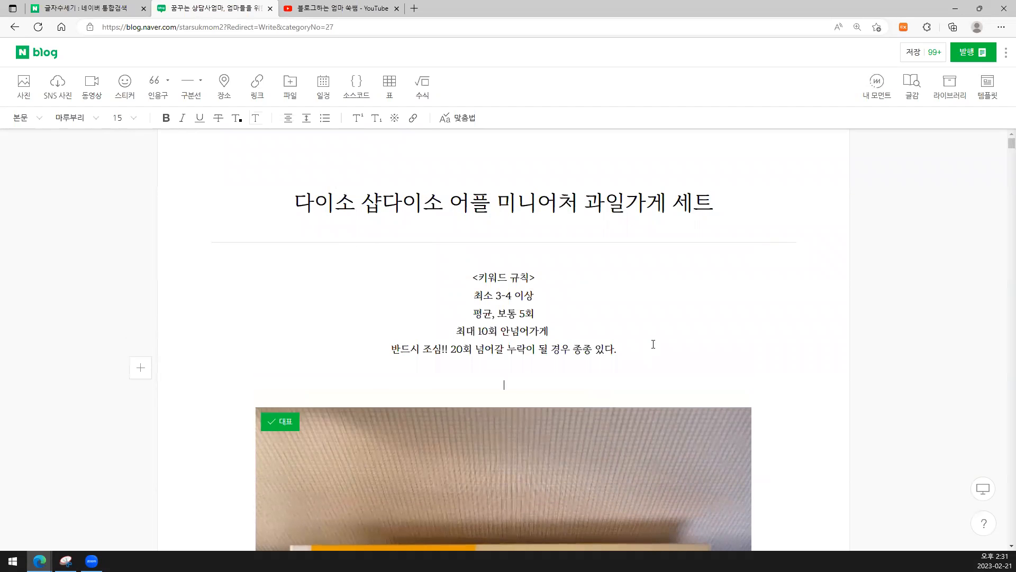
- Separate the title keywords with slashes so it reads "다이소 / 샵다이소 어플 / 미니어처 과일가게 세트"
left_click_drag(294, 203, 444, 203)
key("Left")
type("/")
left_click(459, 206)
left_click(505, 203)
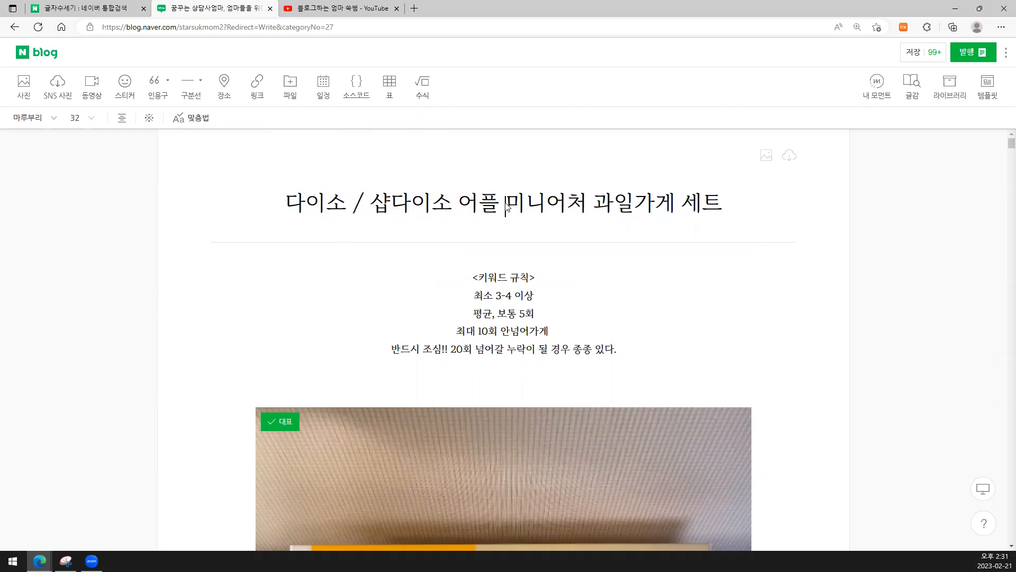
type("/")
- Copy the title keywords into a body line below the rules to read "다이소 미니어처 과일가게 세트"
key("Home")
key("shift+Right")
key("shift+Right")
key("shift+Right")
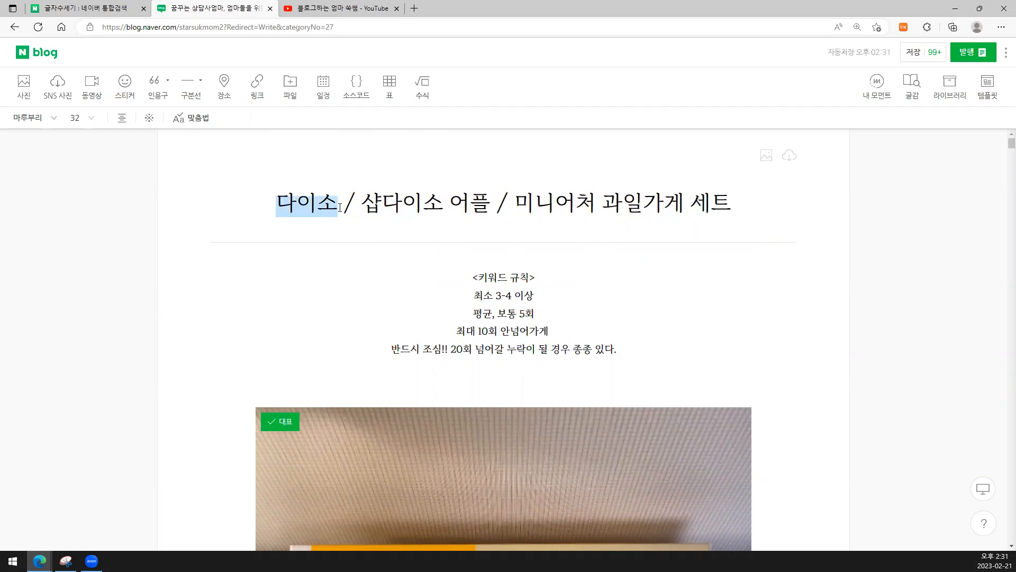
key("ctrl+c")
left_click(519, 390)
key("ctrl+v")
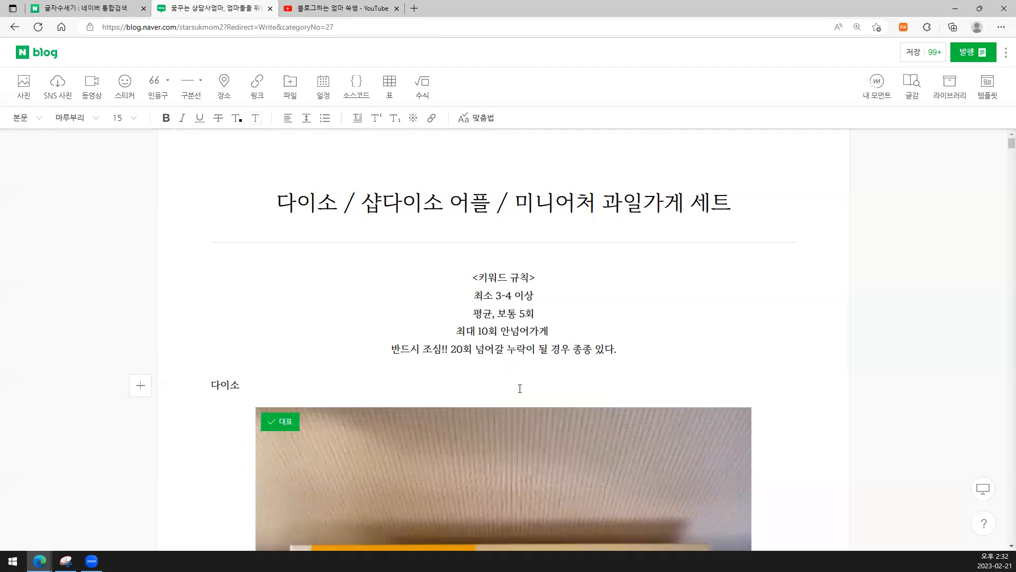
type("미니어처")
left_click_drag(516, 205, 668, 269)
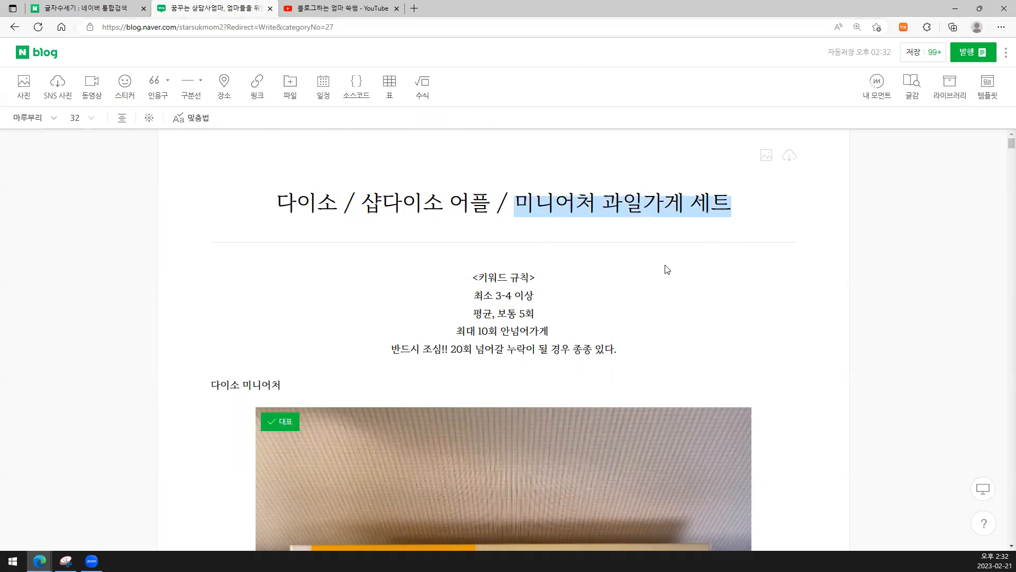
key("ctrl+c")
double_click(252, 384)
key("ctrl+v")
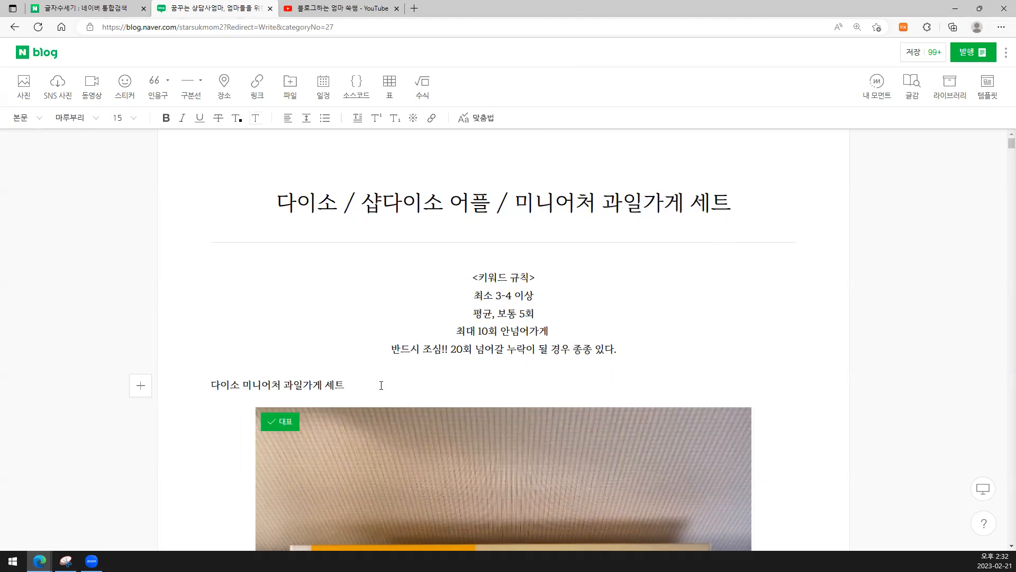
- Complete the body line with "샵다이소 어플을 발견했어요." and insert blank lines above it
type("샵다이소 엪")
type("플을 발견했에")
type("요.")
key("Return")
key("Return")
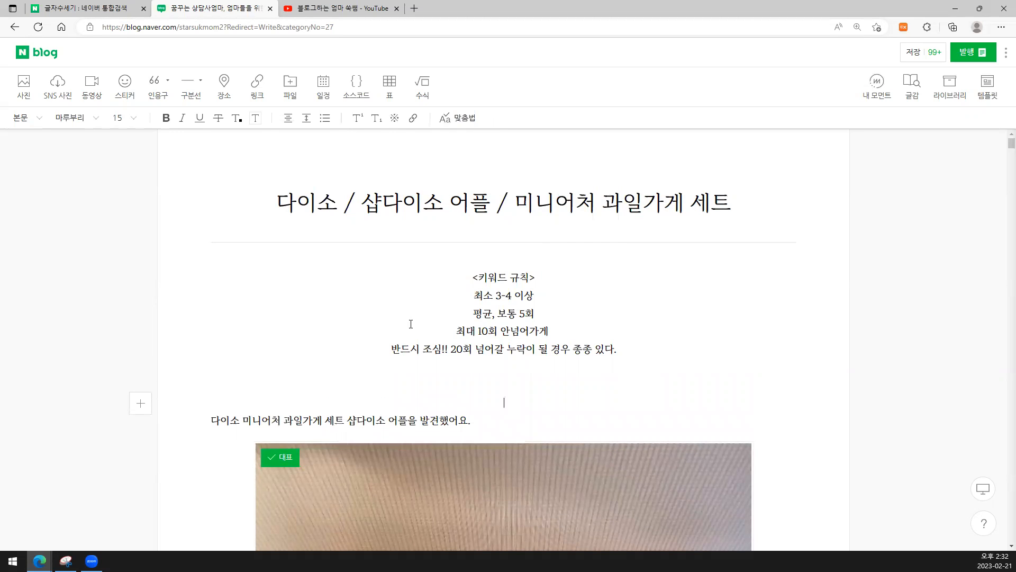
- Insert "를 사고 싶었는데요." after "세트" in the body sentence
left_click(423, 203)
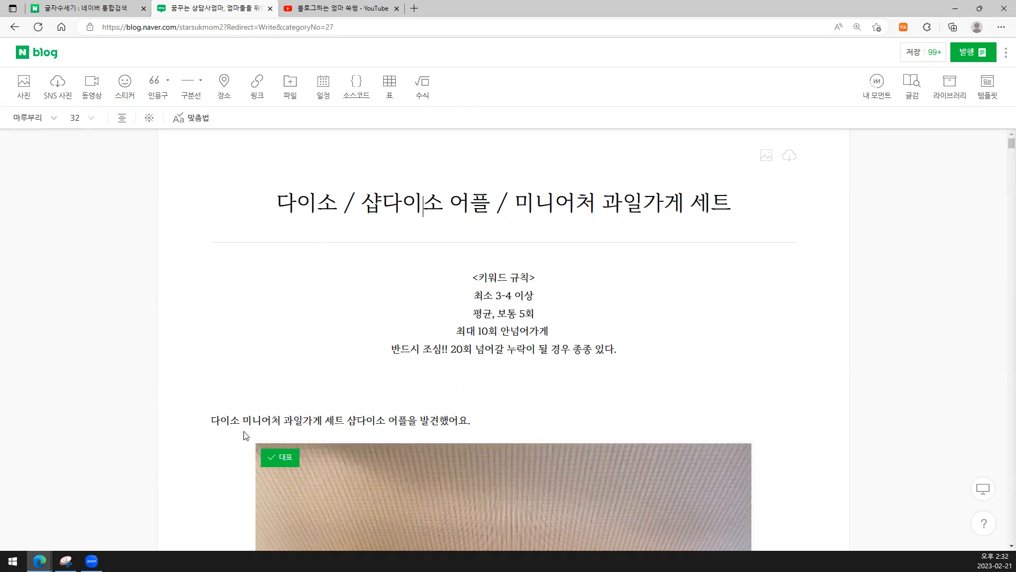
left_click(348, 421)
type("를 사고 싶었는")
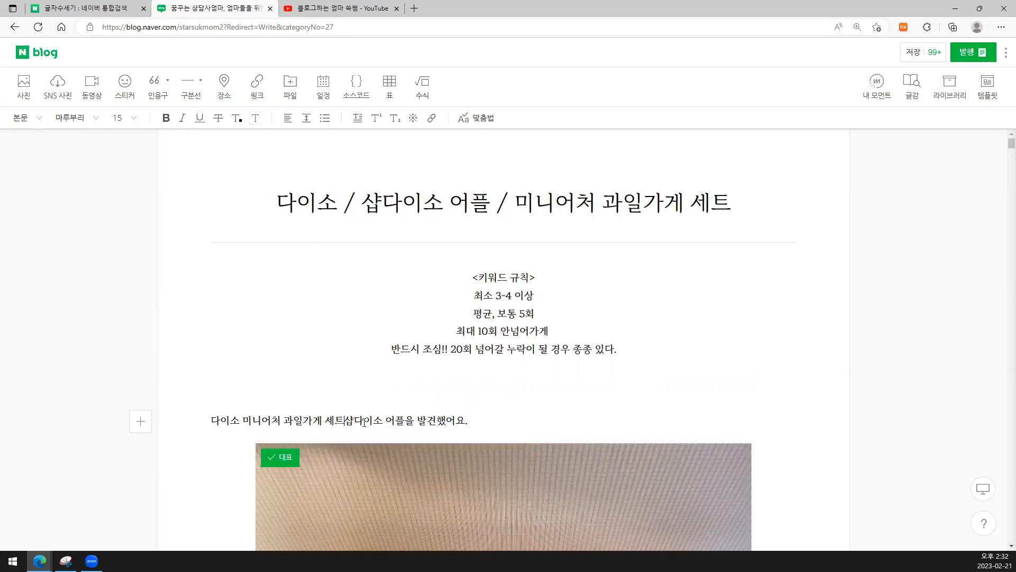
type("데요.")
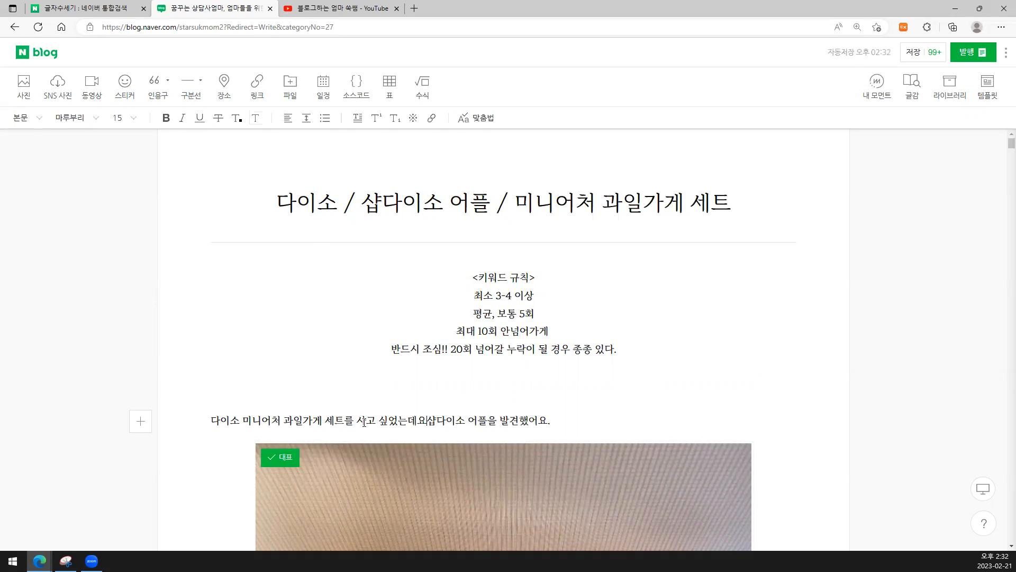
left_click(592, 419)
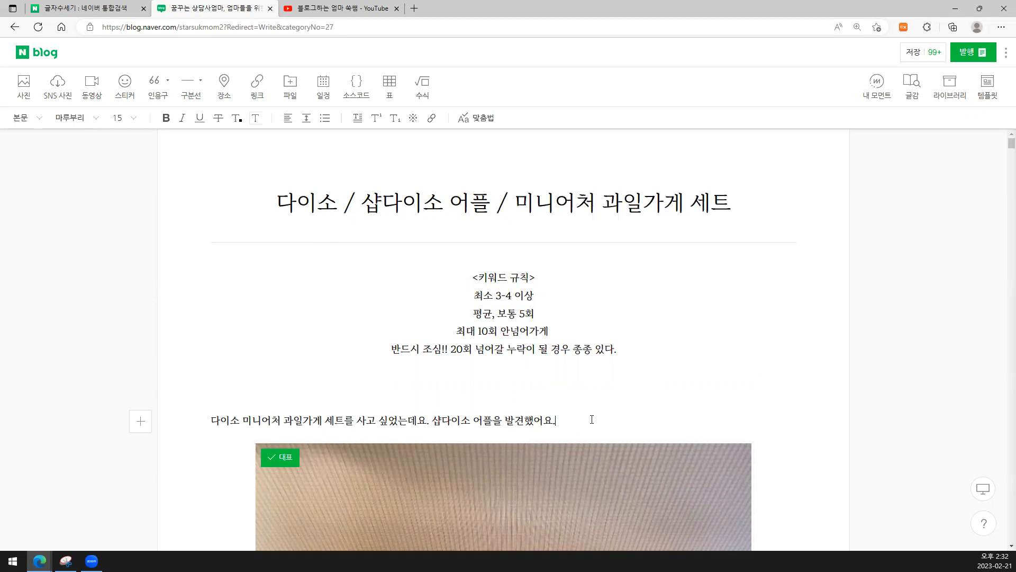
left_click_drag(211, 419, 240, 422)
left_click_drag(362, 204, 449, 209)
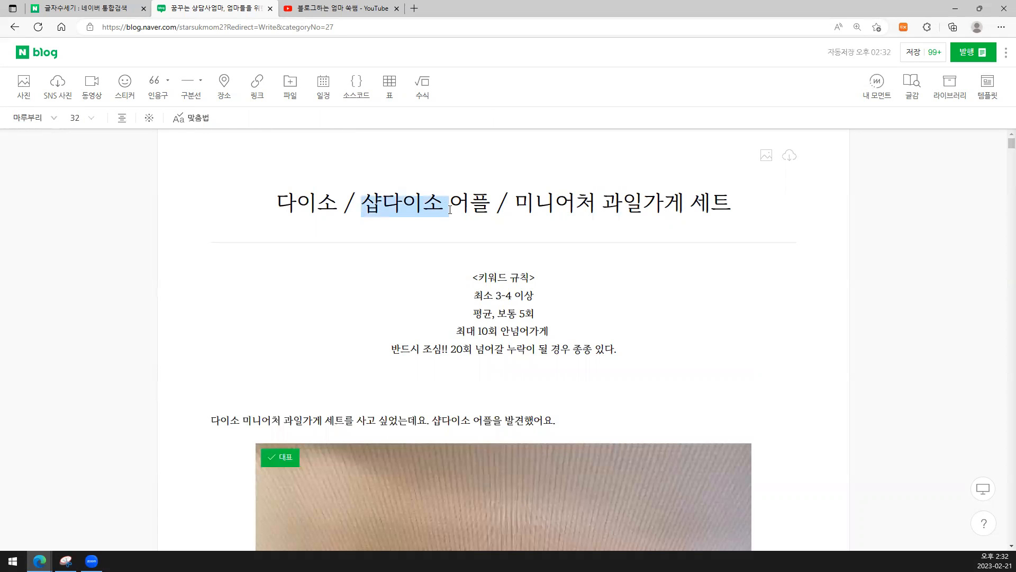
- Add the count "(5)" after "다이소" and after "샵다이소 어플" in the post title
left_click(318, 207)
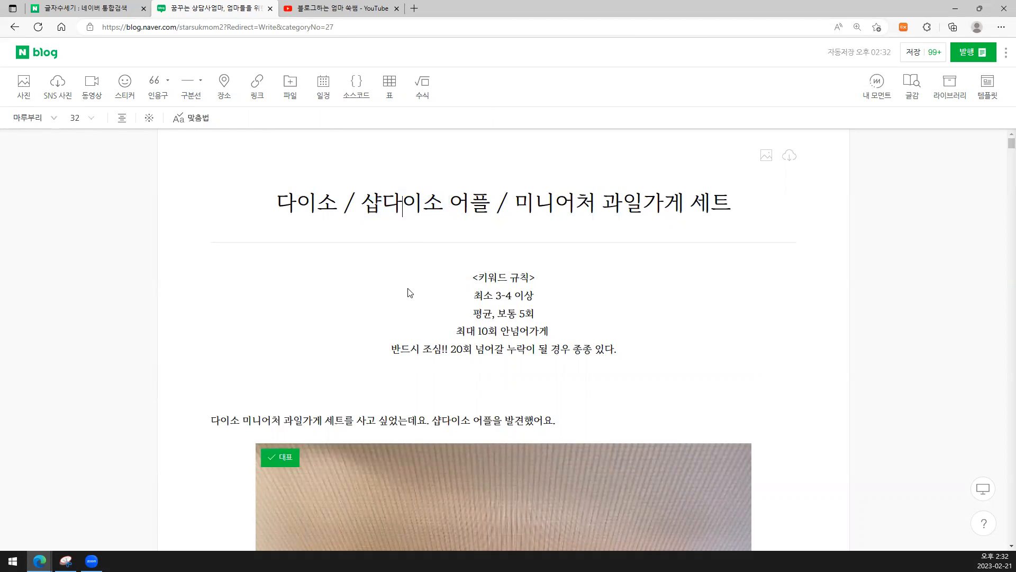
left_click(344, 211)
type("(5)")
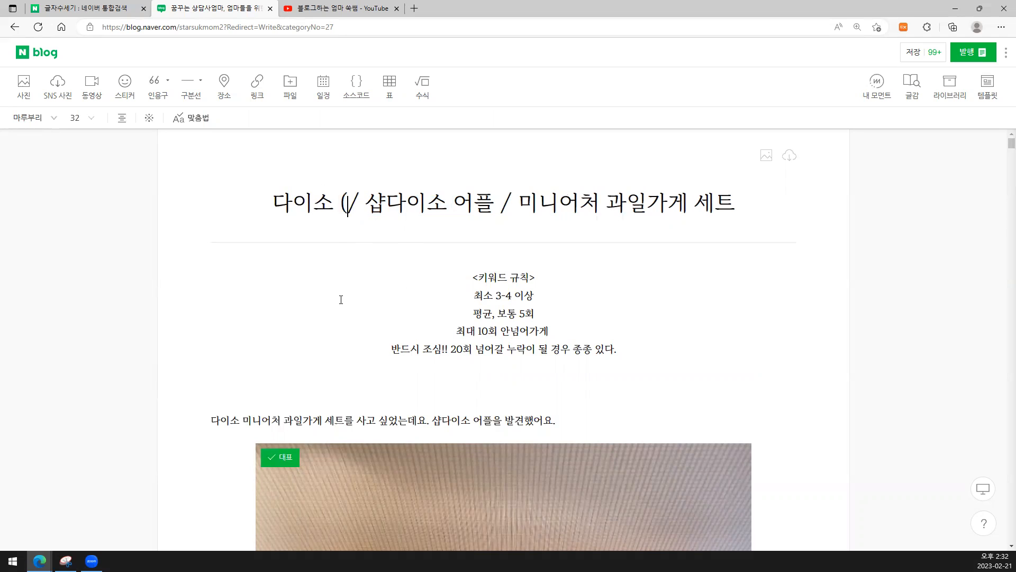
left_click(507, 208)
type("(5)")
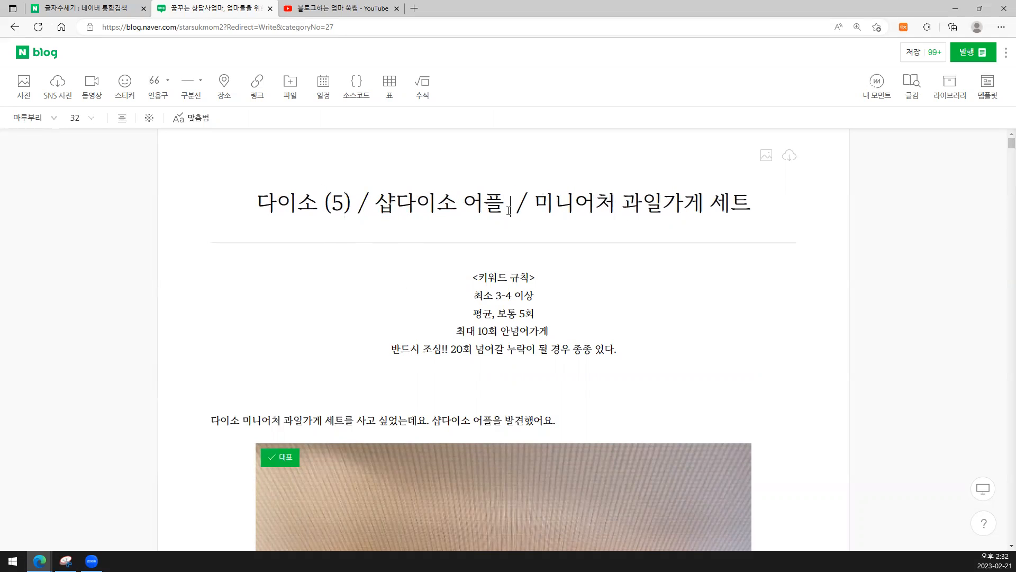
left_click_drag(452, 331, 555, 329)
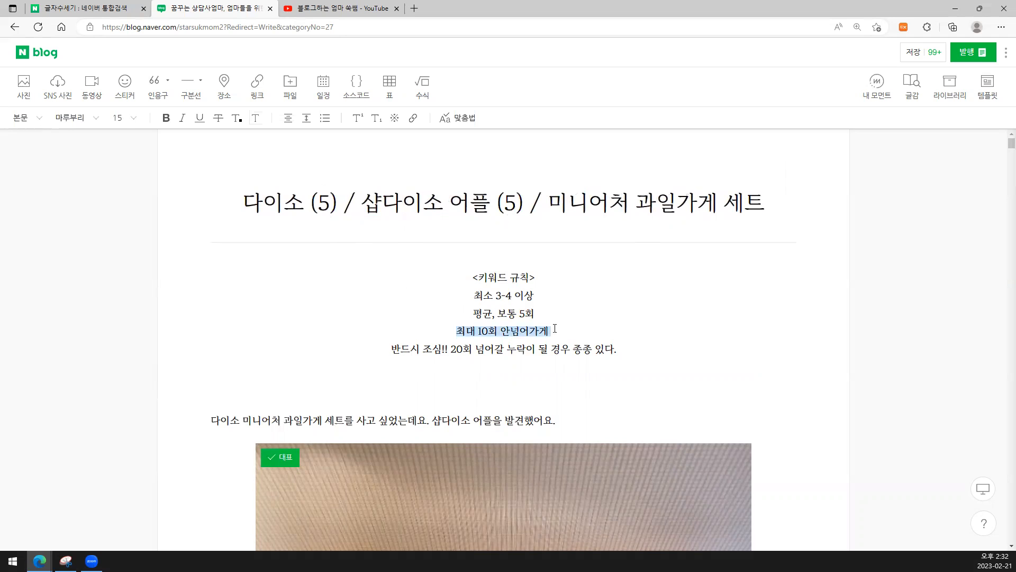
- Insert blank lines below the body sentence, above the photo
left_click(576, 419)
key("Return")
key("Return")
key("Return")
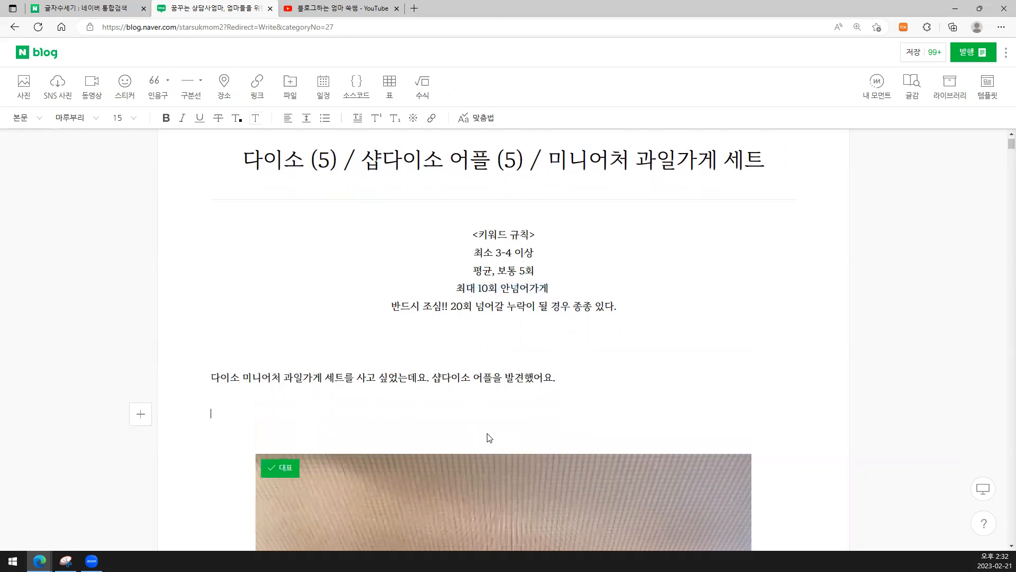
left_click(367, 378)
scroll(479, 431, "up", 1)
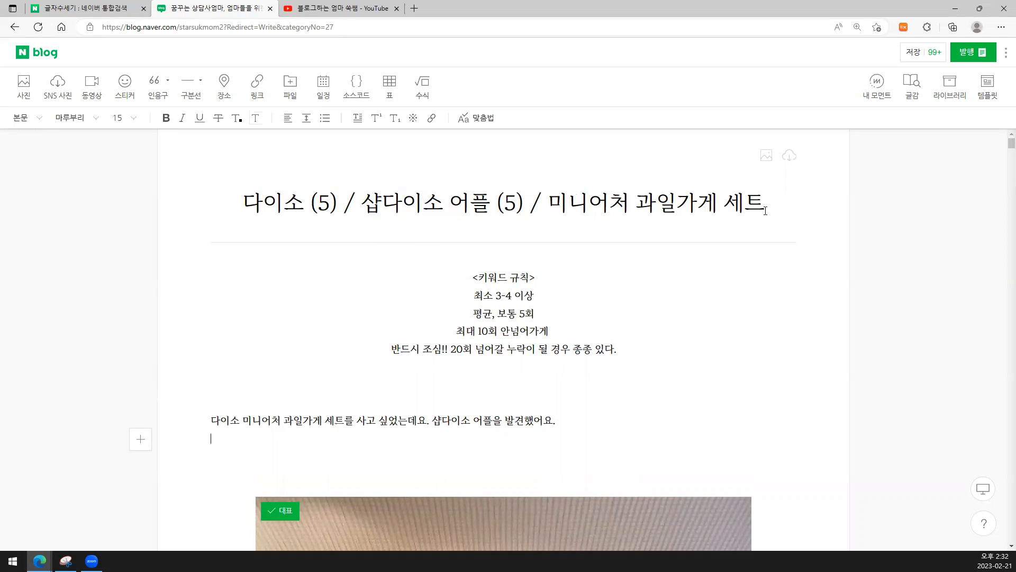
- Delete "다이소 (5) /" from the start of the title so it begins with "샵다이소 어플 (5)"
left_click_drag(373, 208, 442, 209)
left_click(337, 208)
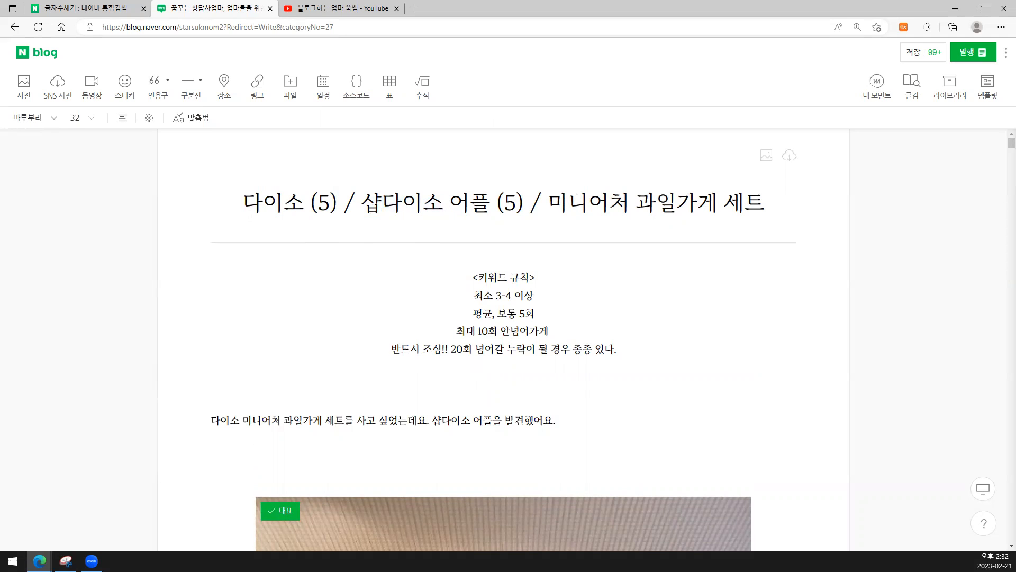
left_click_drag(242, 208, 303, 212)
left_click_drag(381, 208, 438, 216)
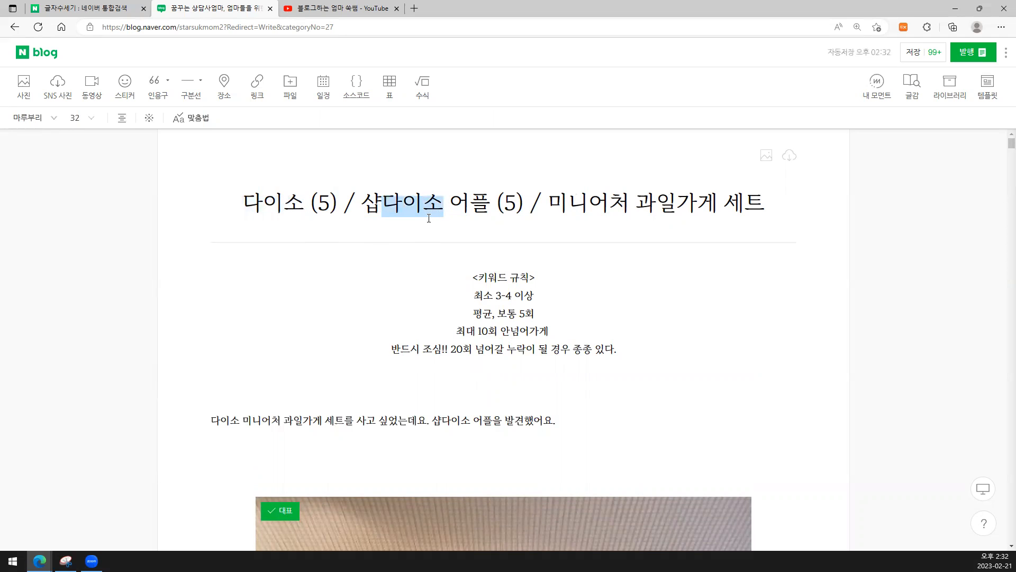
left_click_drag(364, 206, 241, 214)
key("BackSpace")
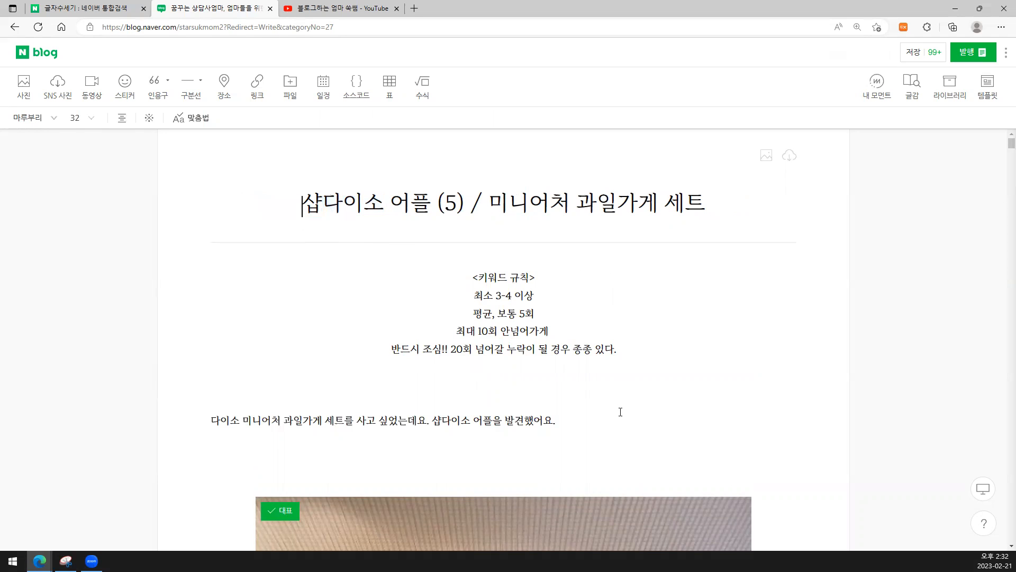
left_click(624, 445)
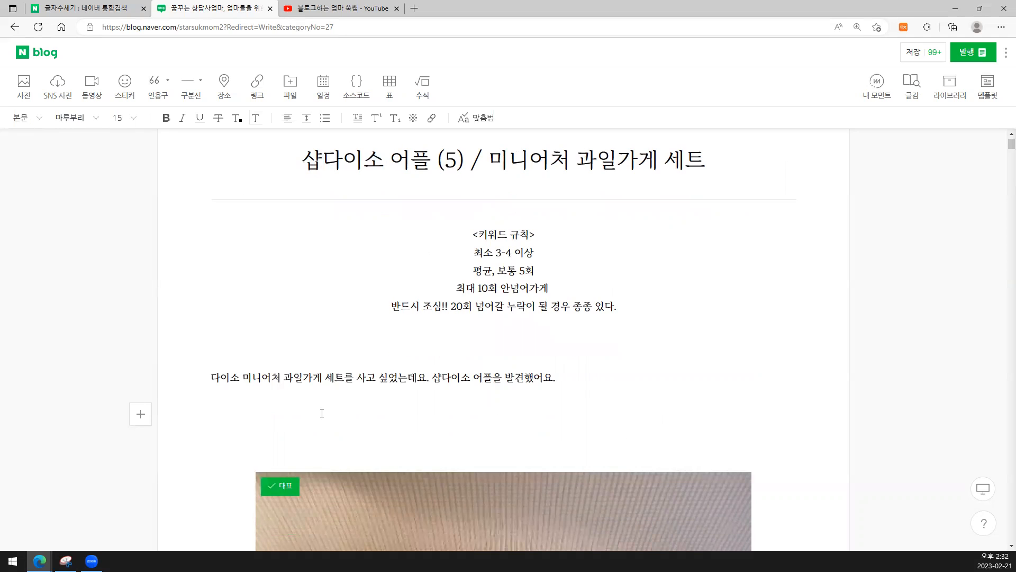
type("당시ㅗ 다이소")
left_click_drag(310, 422, 210, 418)
key("BackSpace")
- Append "(스팸성) - 50-60위" to the keyword rule about exceeding 20 uses
left_click_drag(451, 306, 482, 304)
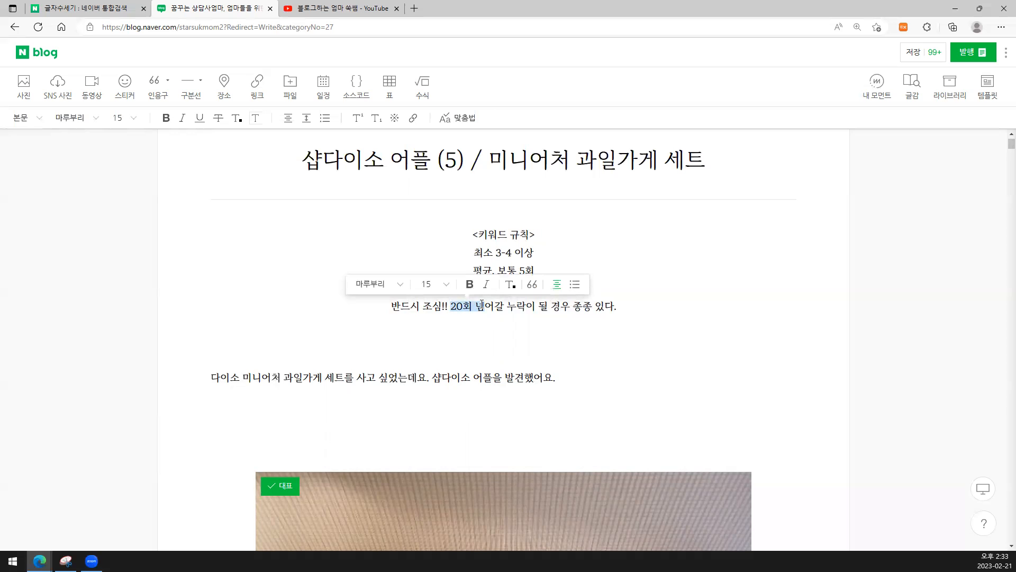
left_click(517, 308)
left_click_drag(574, 306, 649, 304)
left_click(649, 305)
type("(스팸성)")
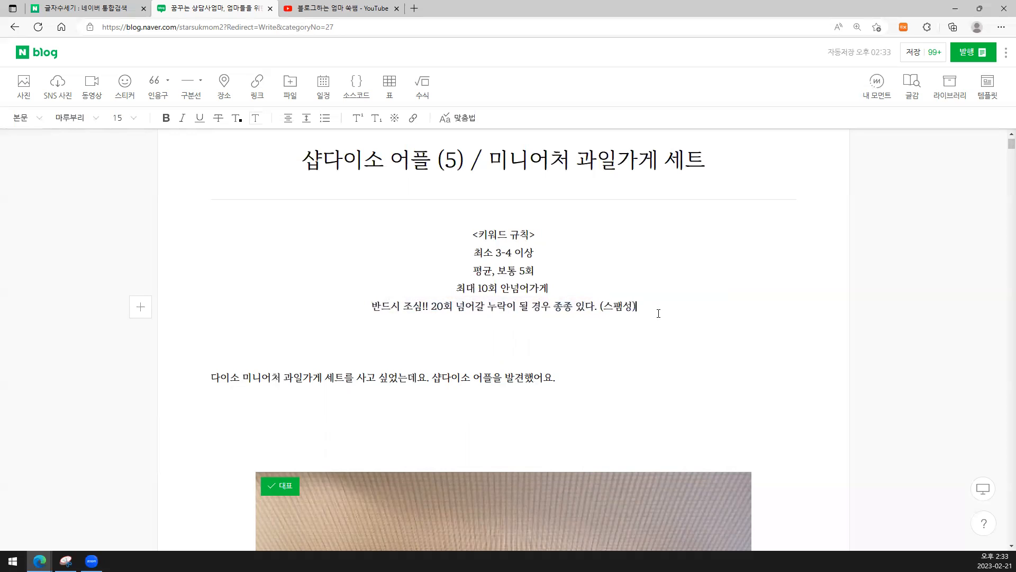
left_click_drag(645, 305, 437, 306)
left_click(669, 307)
type("- ")
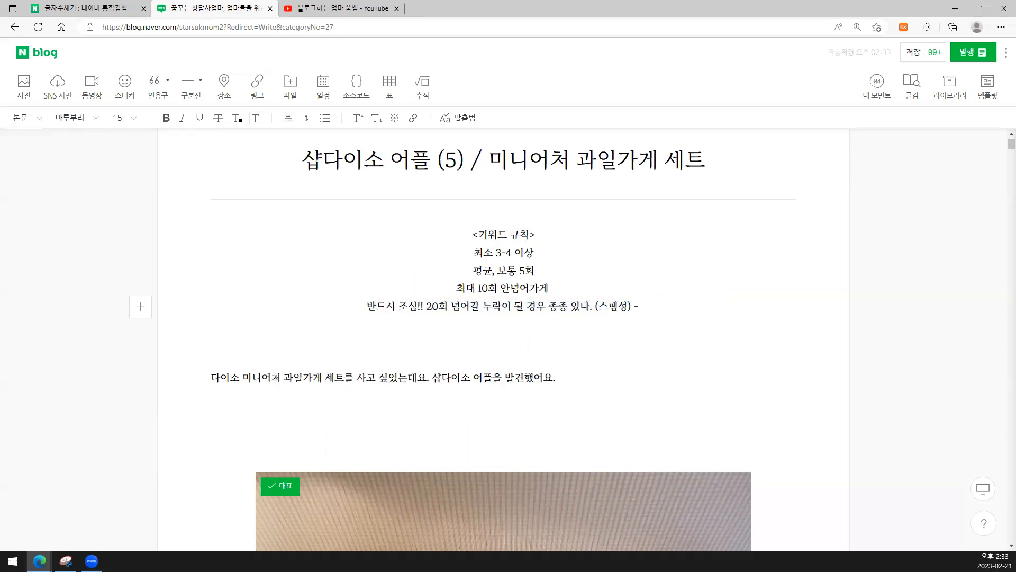
type("50-60위")
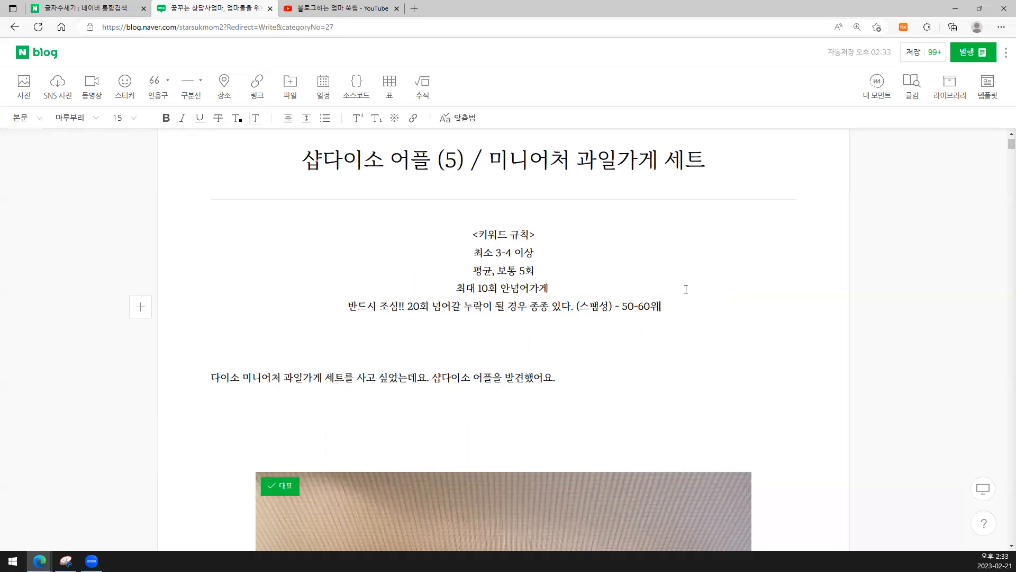
- Switch to the Naver search page, search for "다이소" and look through the combined results
left_click_drag(294, 165, 757, 204)
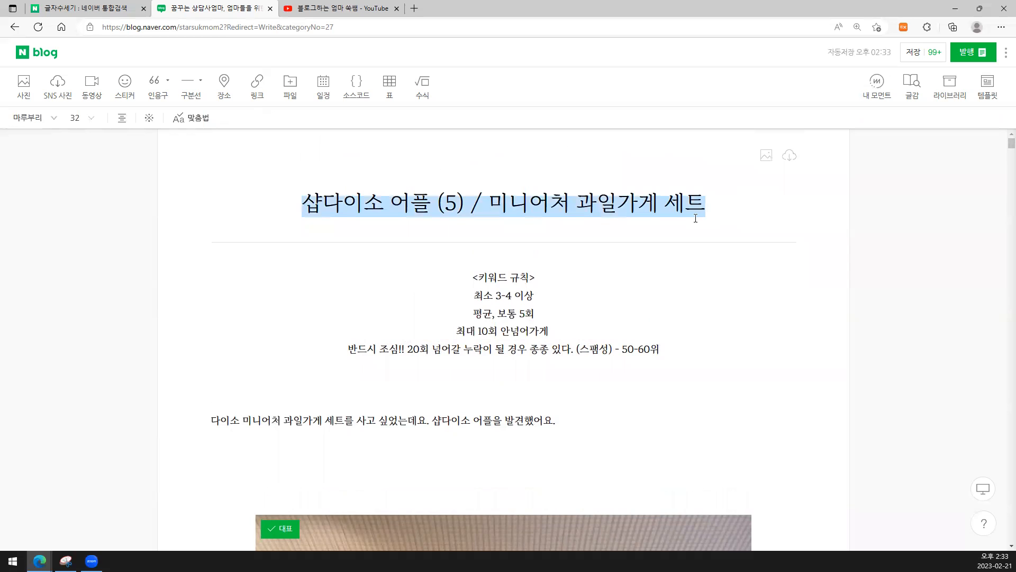
left_click(116, 7)
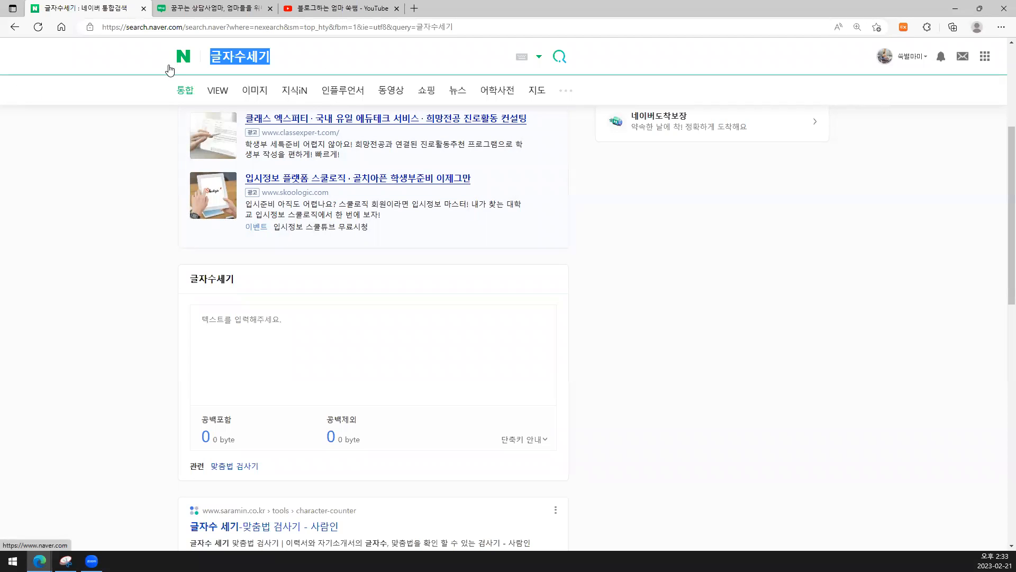
type("다이소")
key("Return")
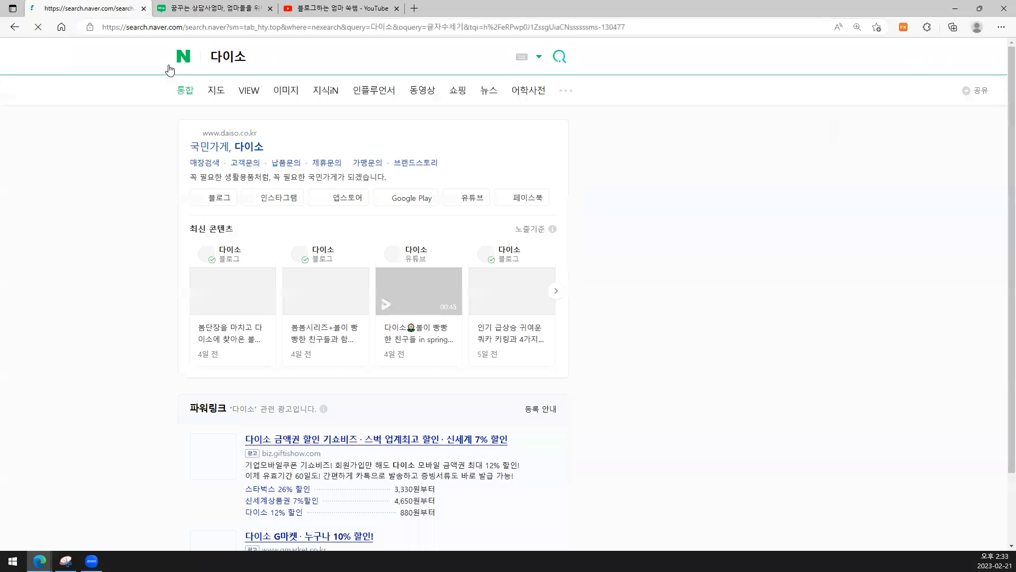
left_click(90, 4)
scroll(339, 299, "down", 1)
scroll(425, 411, "down", 20)
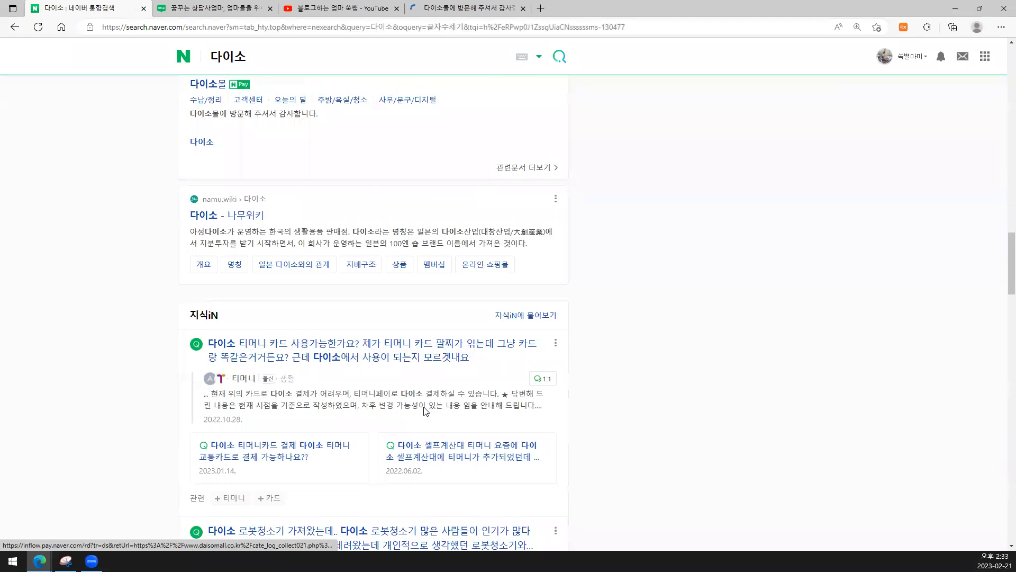
scroll(424, 410, "up", 20)
- Show the VIEW results for "다이소" and examine how the post titles use the keyword
left_click(253, 94)
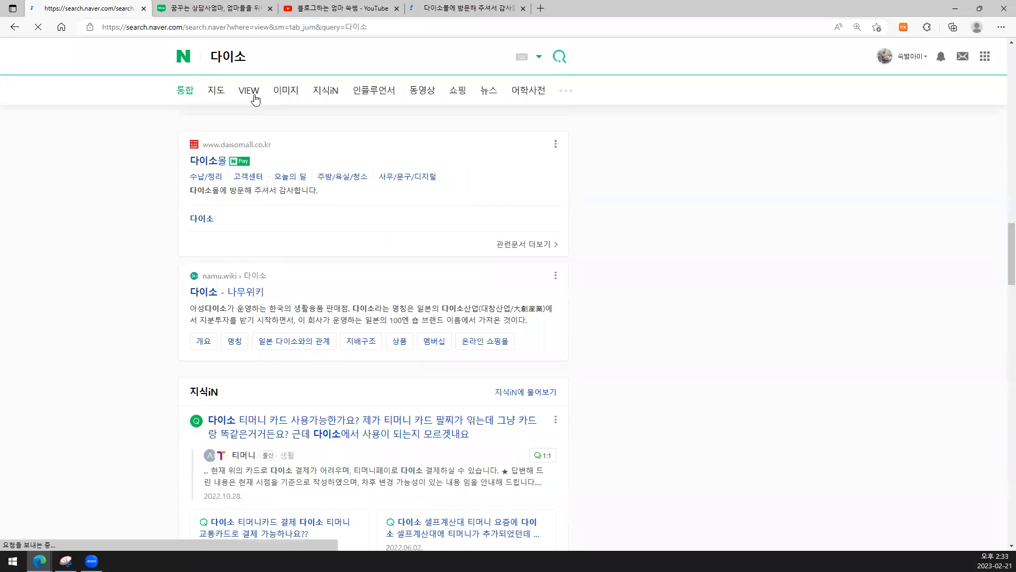
left_click_drag(189, 213, 229, 213)
left_click_drag(190, 329, 248, 329)
scroll(177, 371, "down", 5)
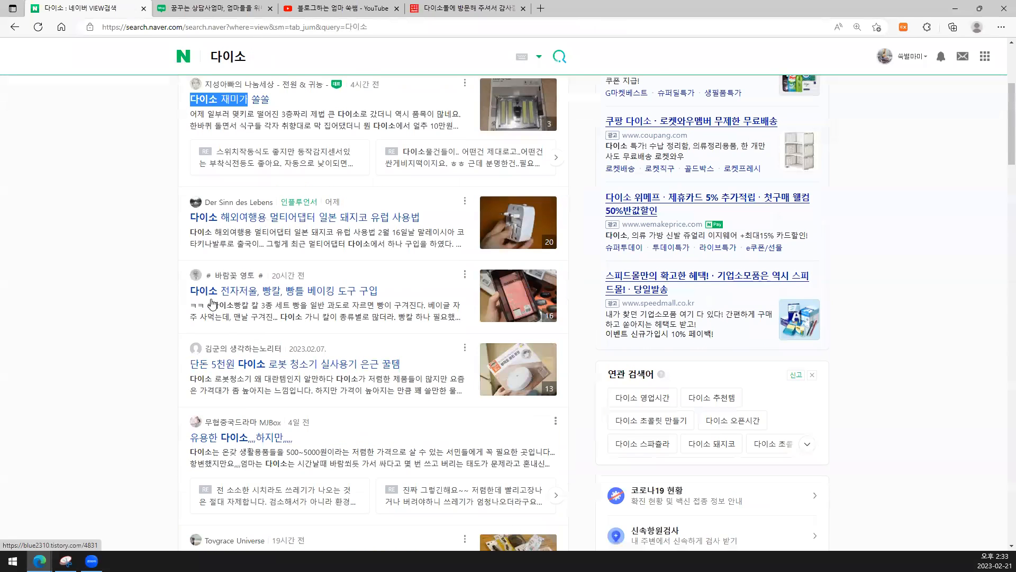
scroll(262, 381, "down", 4)
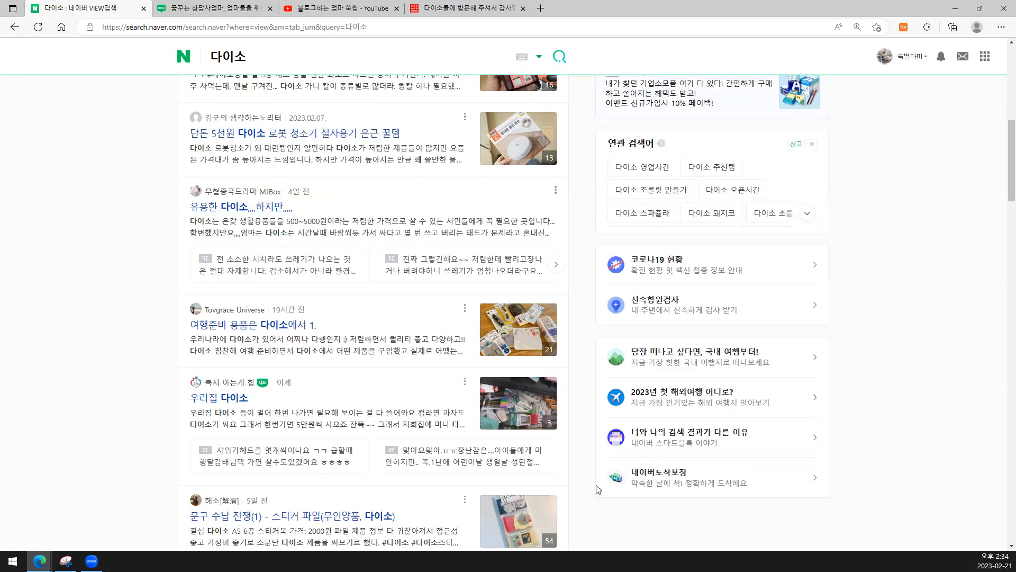
- Search the VIEW results for "샵다이소" and examine how the post titles use the keyword
left_click(212, 55)
type("샵")
key("Return")
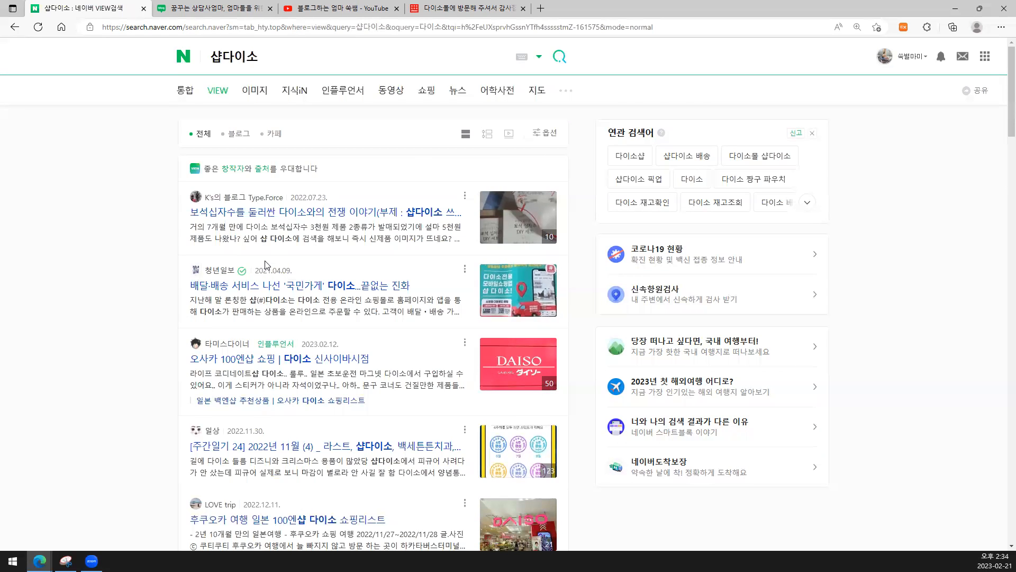
scroll(188, 392, "down", 3)
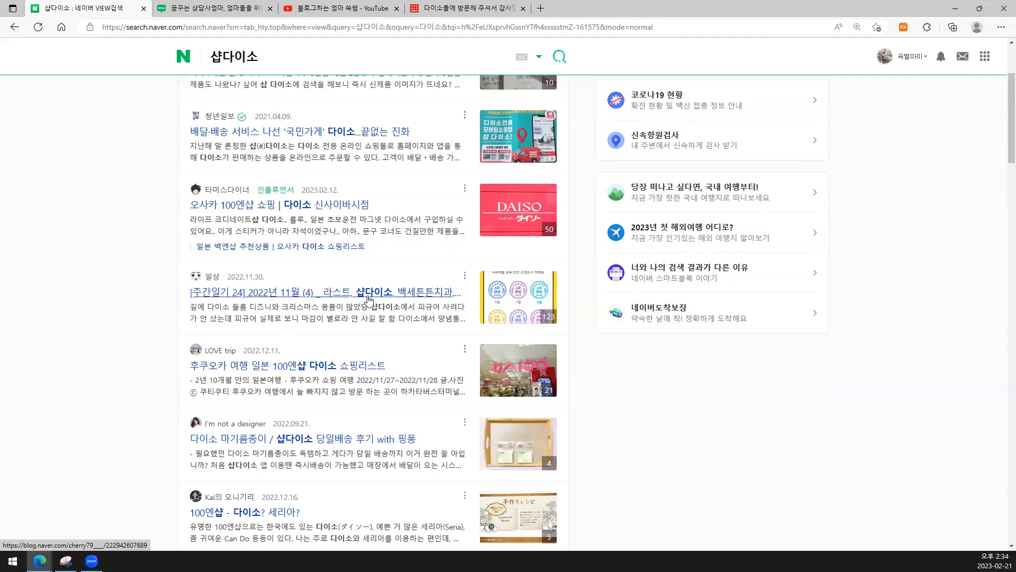
scroll(268, 494, "down", 3)
left_click_drag(187, 508, 260, 493)
left_click(112, 498)
scroll(179, 424, "down", 2)
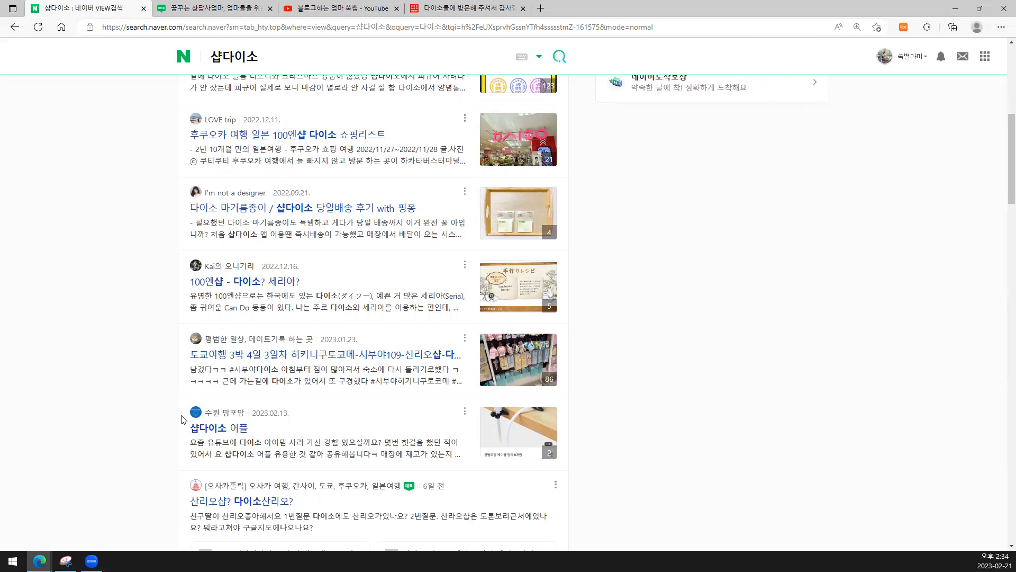
- Return to the blog draft and add blank lines below the body sentence
key("ctrl+Tab")
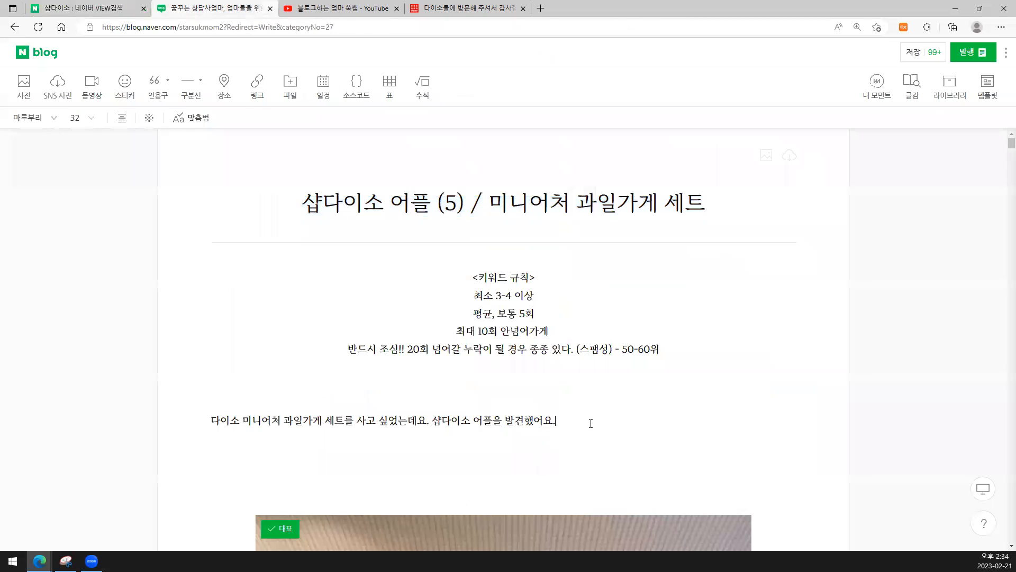
left_click(591, 423)
key("Return")
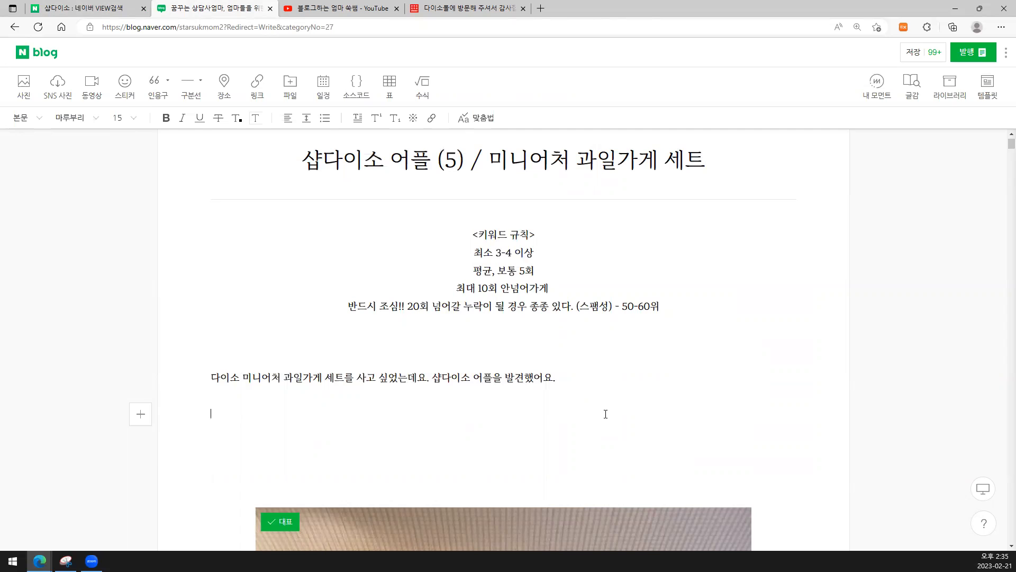
- Review the "샵다이소 어플" title keyword and check Naver's search suggestions for "샵다이소"
left_click(289, 176)
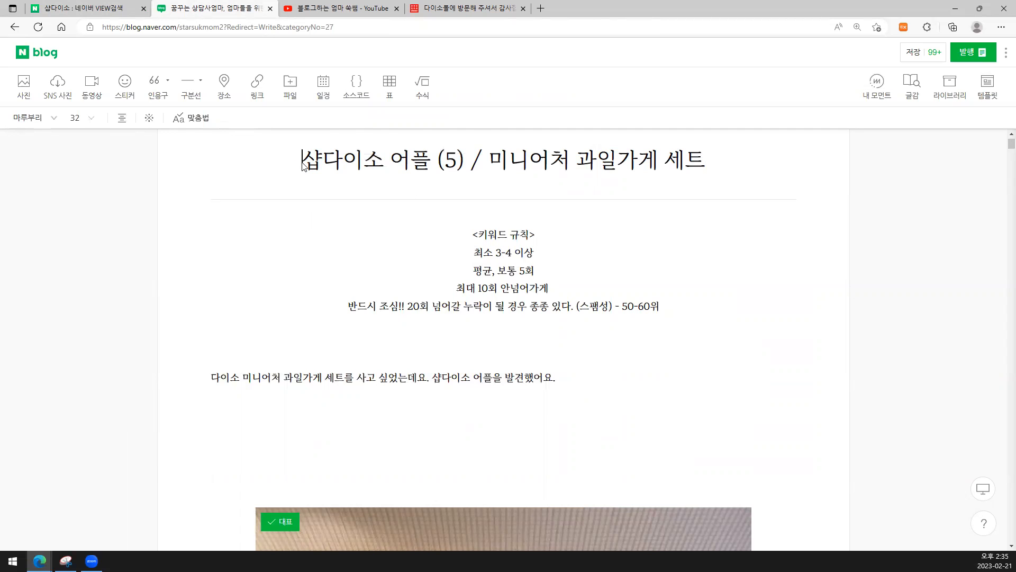
left_click_drag(318, 160, 454, 172)
scroll(453, 170, "up", 1)
left_click(441, 208)
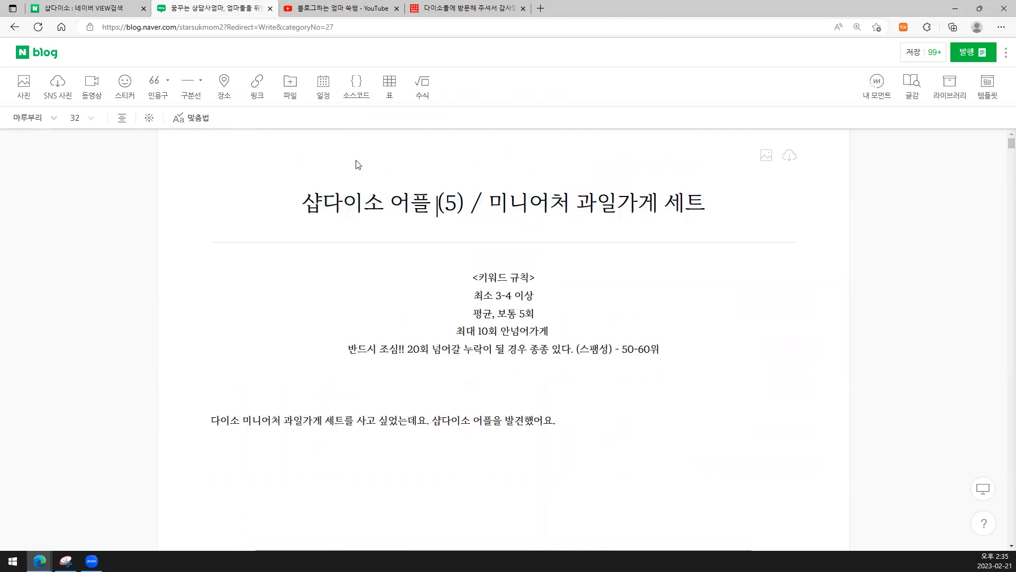
left_click(68, 8)
left_click(328, 57)
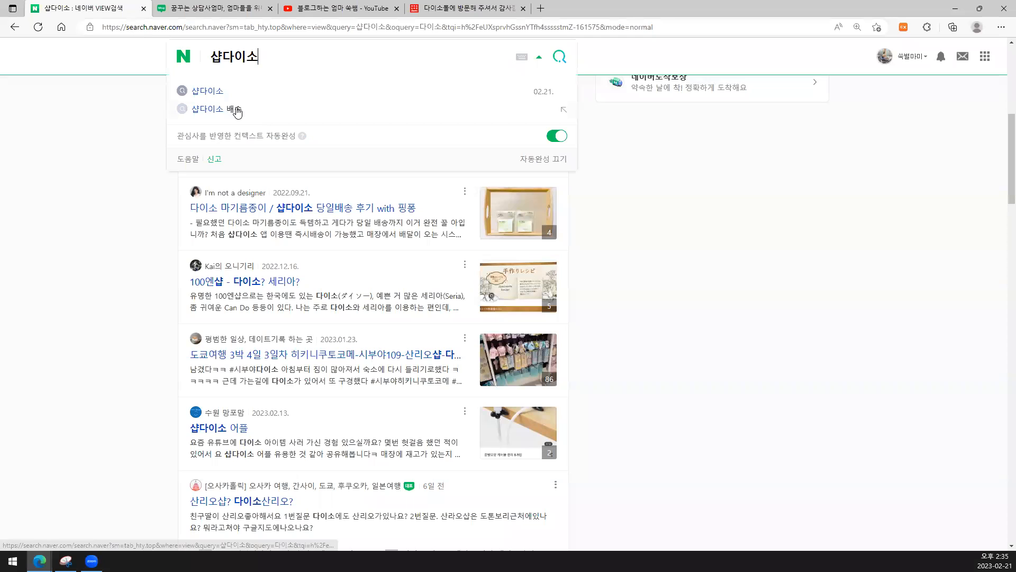
- Return to the draft and expand the title's first part to "샵다이소 어플(5) / 배송(5)"
left_click(232, 6)
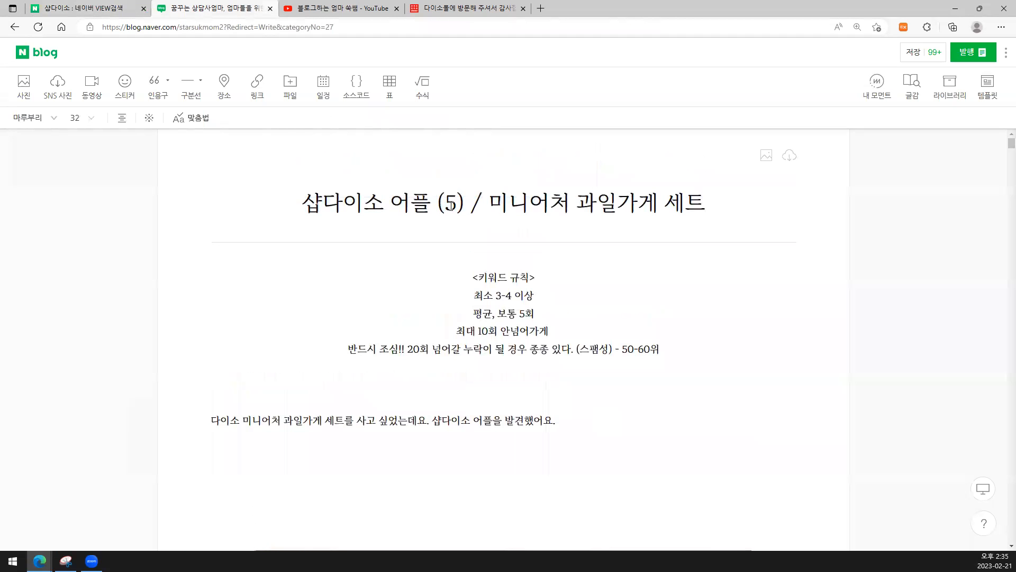
type("배소ㅇ")
key("Left")
key("Left")
type("/")
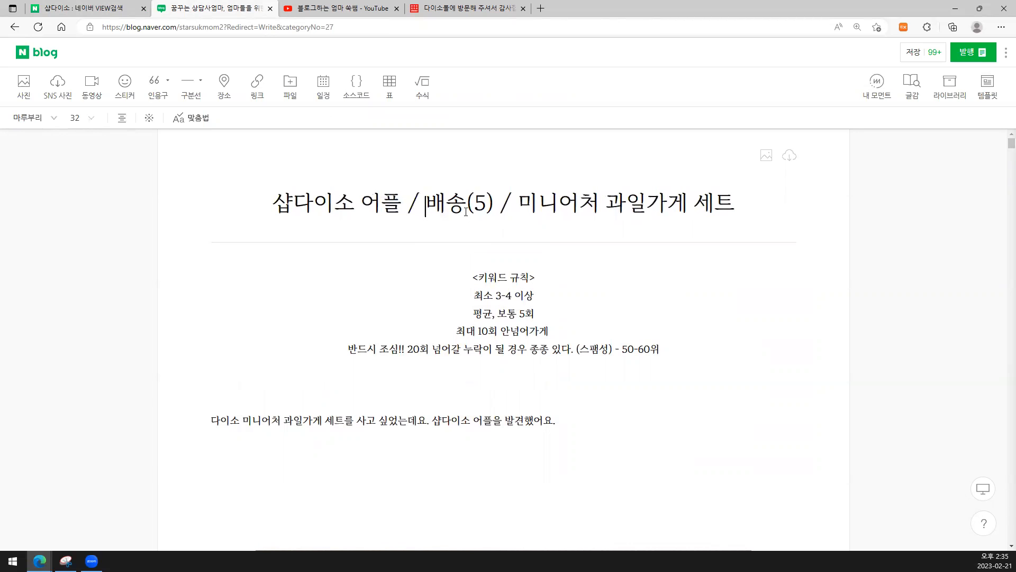
left_click(401, 219)
type("(5)")
- Recheck the "샵다이소" search suggestions and swap the title keywords to read "샵다이소 배송(5) / 어플(5)"
left_click(108, 7)
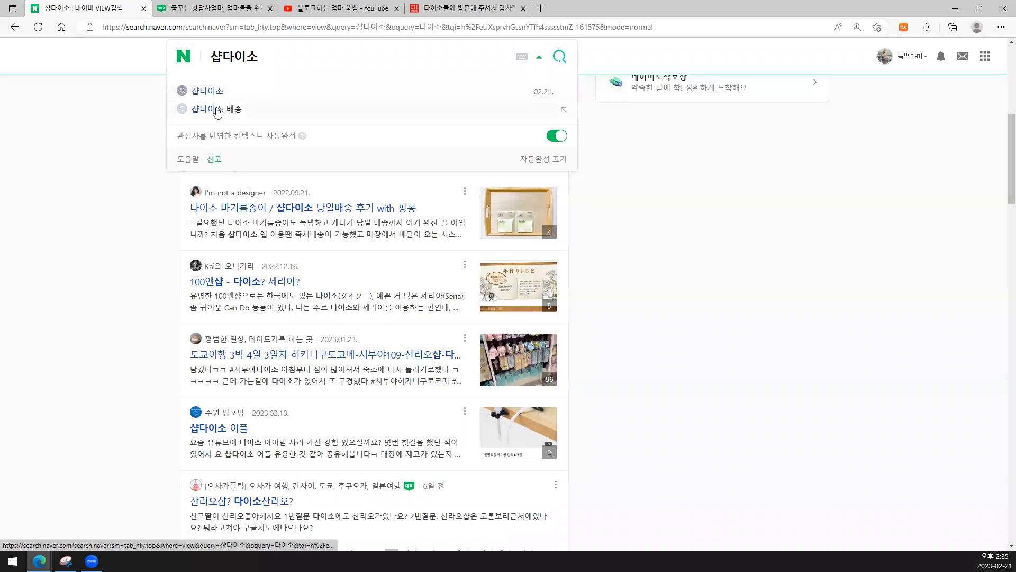
left_click(231, 7)
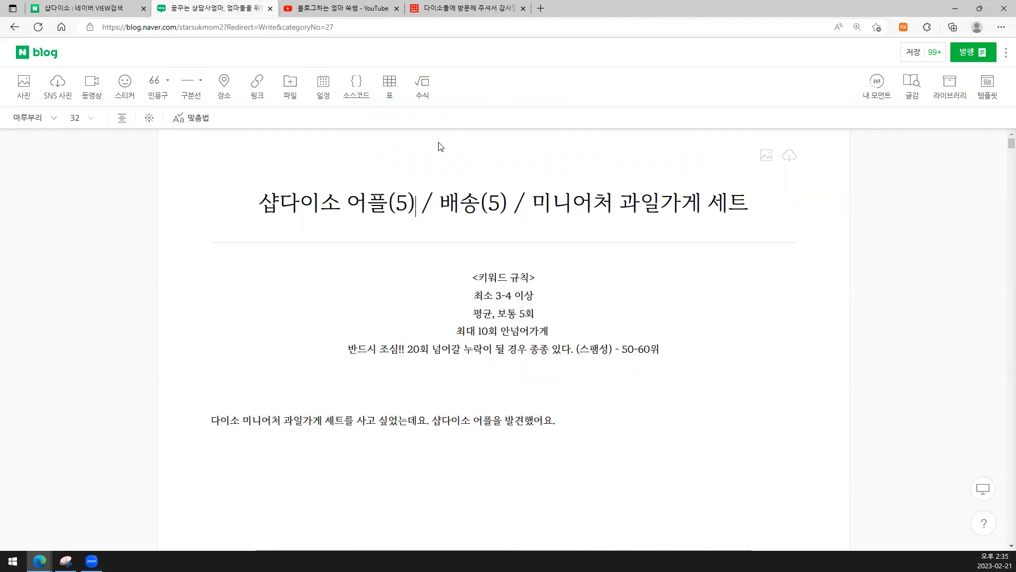
left_click_drag(347, 203, 479, 208)
type("배송")
type("어플")
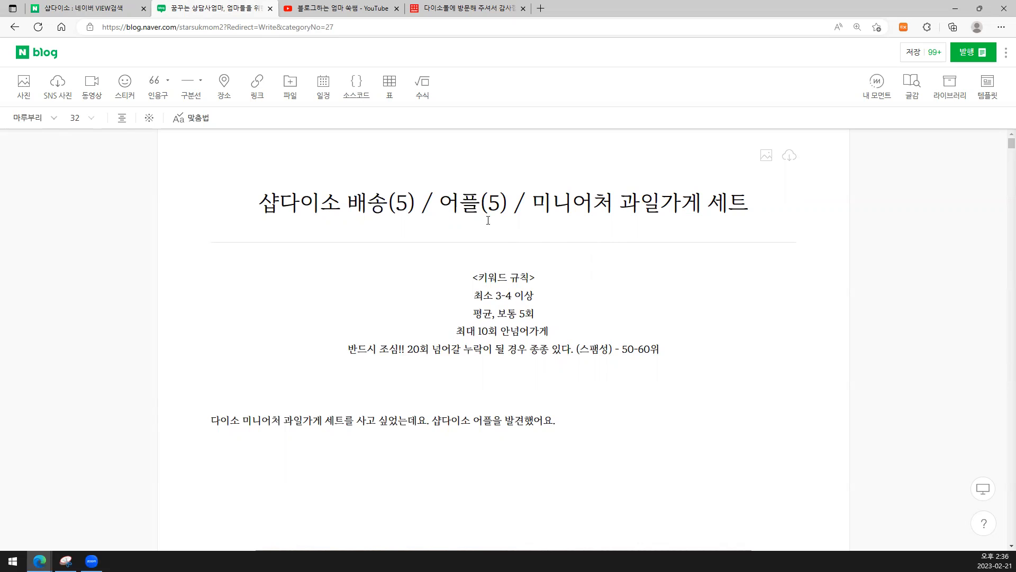
- Browse the Naver VIEW results for "샵다이소", then return to the draft and review its full title
left_click(53, 11)
left_click(799, 275)
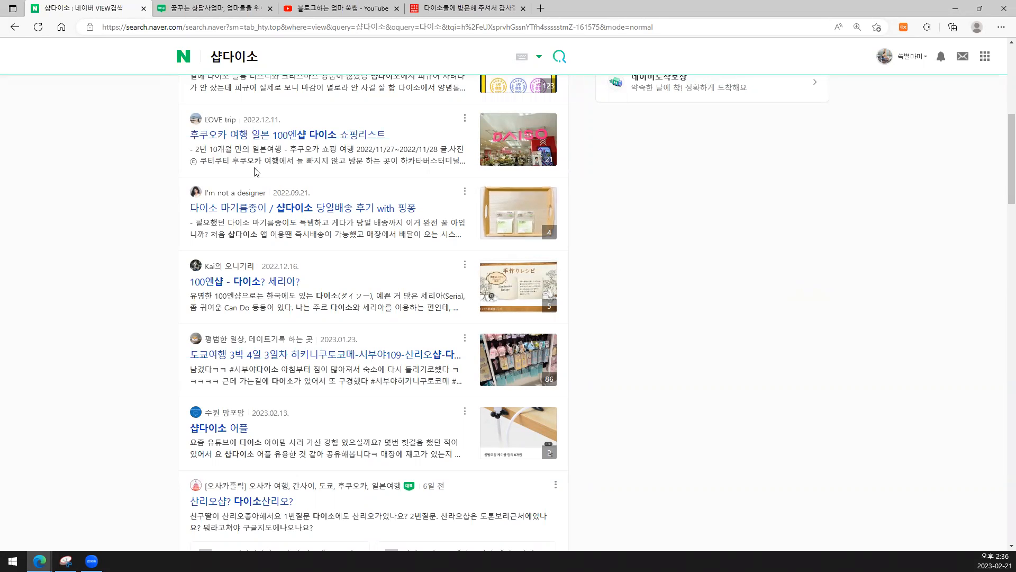
left_click(206, 12)
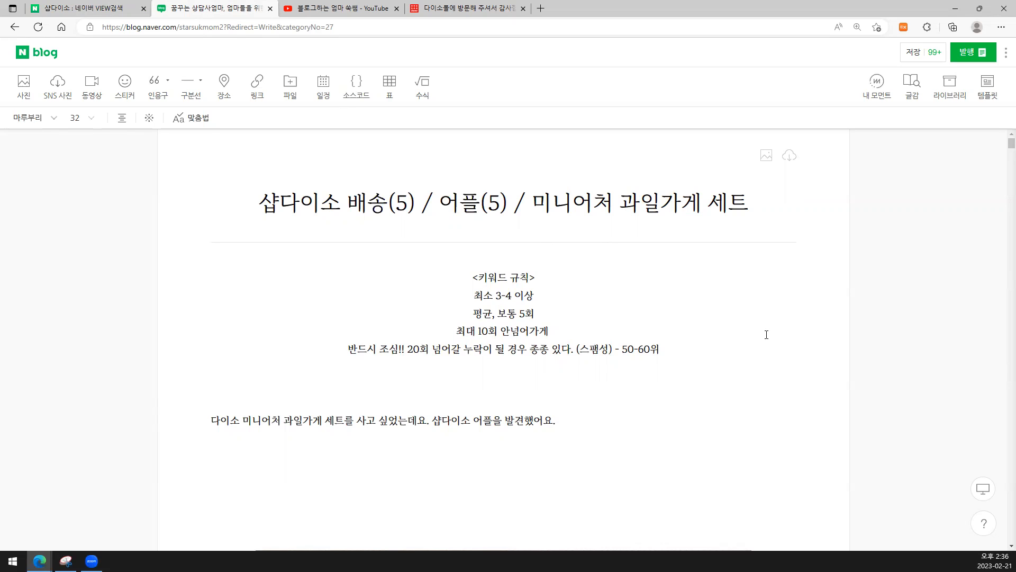
left_click_drag(254, 207, 778, 211)
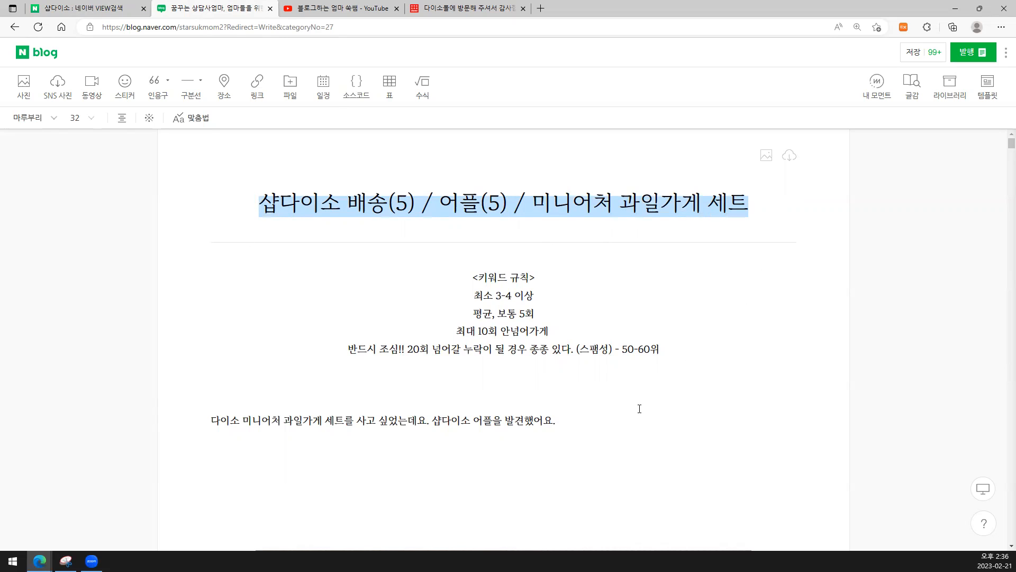
- Add notes below the body sentence reading "제목에 키워드 반복은 되도록 안하면 좋고요.", "2개까지, 최대 10회" and "ctrl+f"
left_click(656, 431)
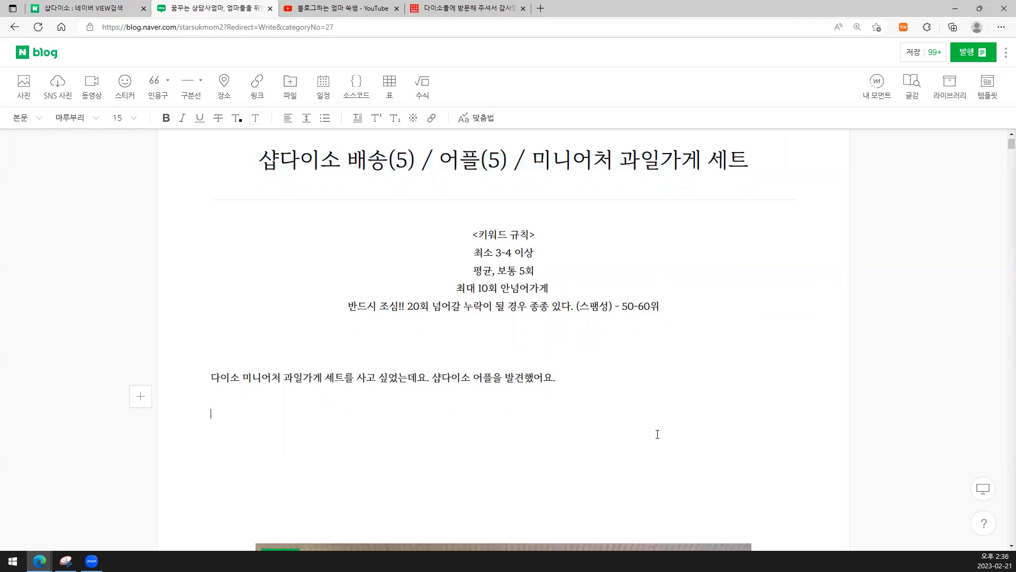
type("제목에 키워드 반복은 되도록 안하면 지")
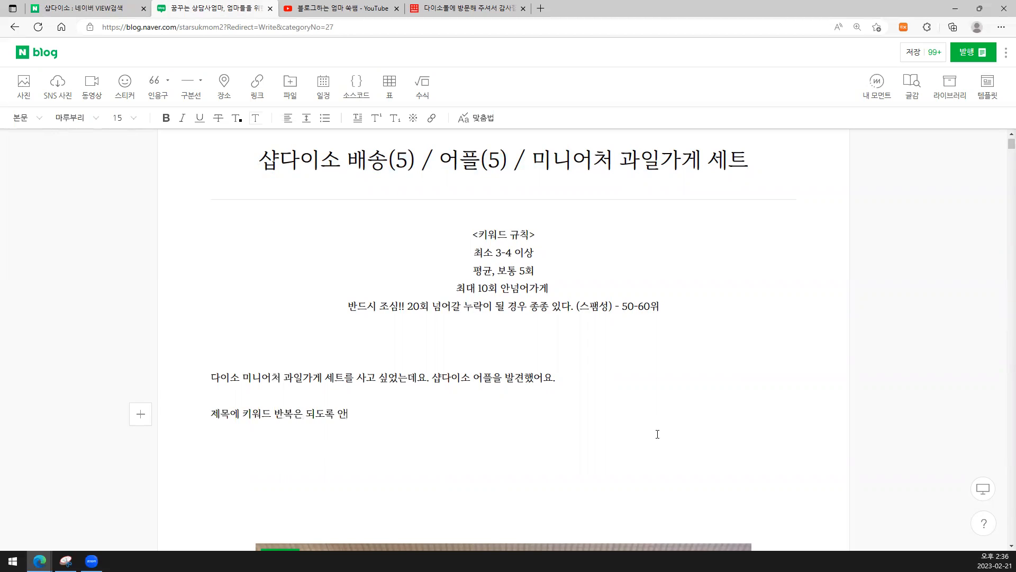
type("좋고요.")
key("Return")
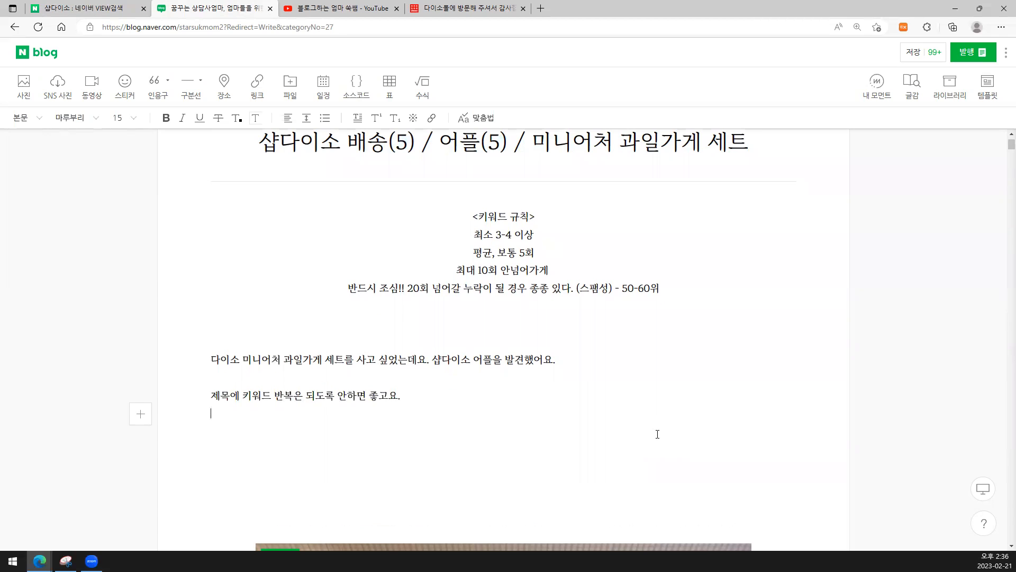
type("2개까지, 최대 10회")
key("Return")
key("Return")
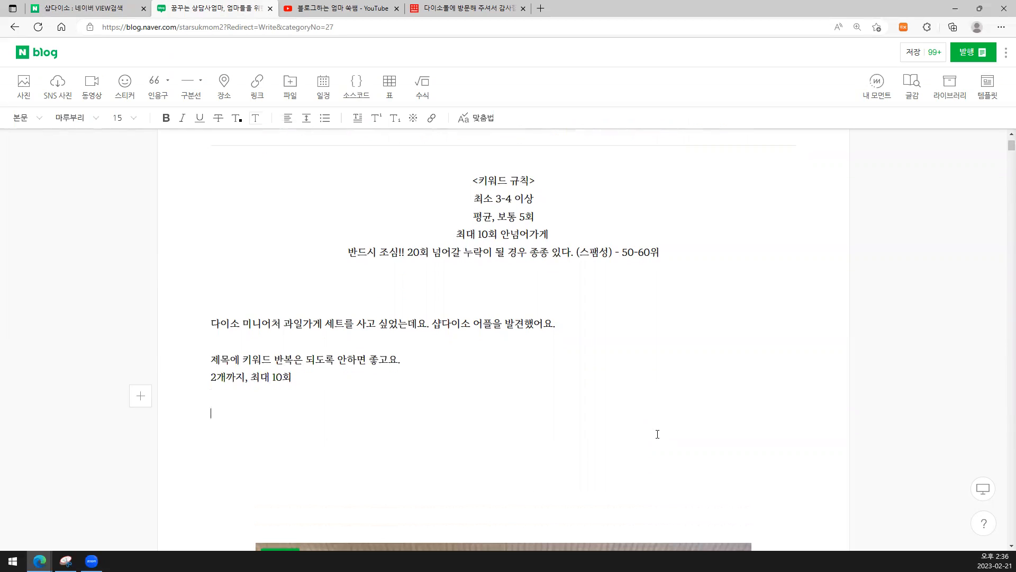
type("ctrl+f")
- Find every occurrence of "다이소" in the draft and check the highlighted matches up to the title
key("ctrl+f")
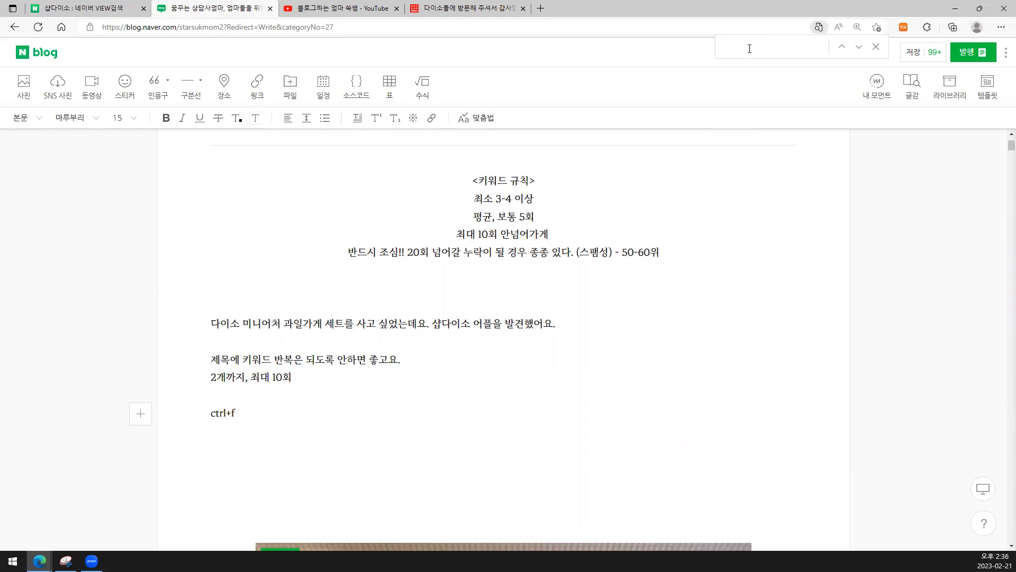
type("ekdl")
key("BackSpace")
key("BackSpace")
key("BackSpace")
key("BackSpace")
type("다이소")
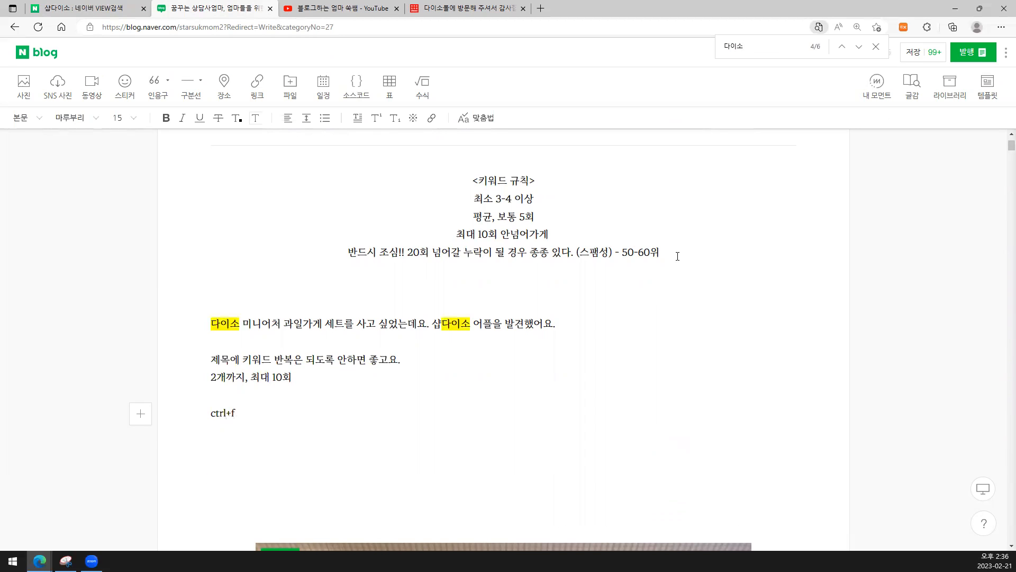
scroll(677, 256, "up", 2)
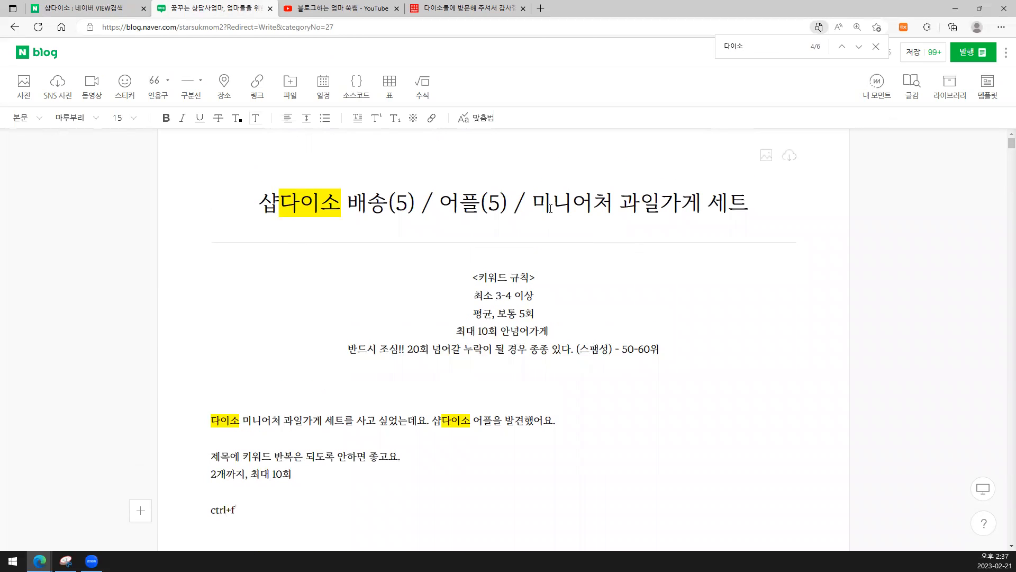
- Review the title keywords one by one, from "세트" back to "샵다이소", with the page search active
double_click(715, 202)
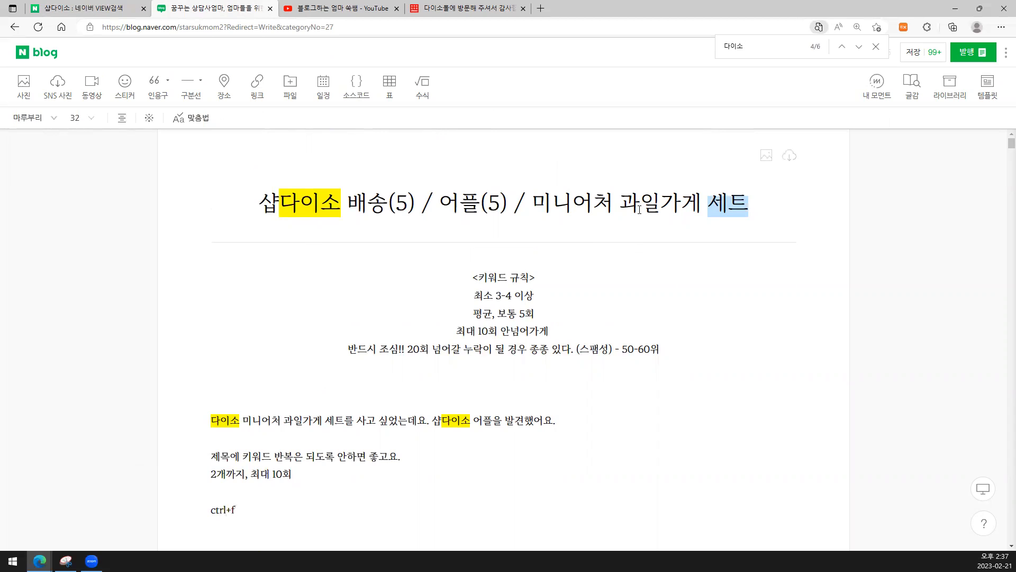
double_click(627, 203)
left_click_drag(551, 204, 613, 204)
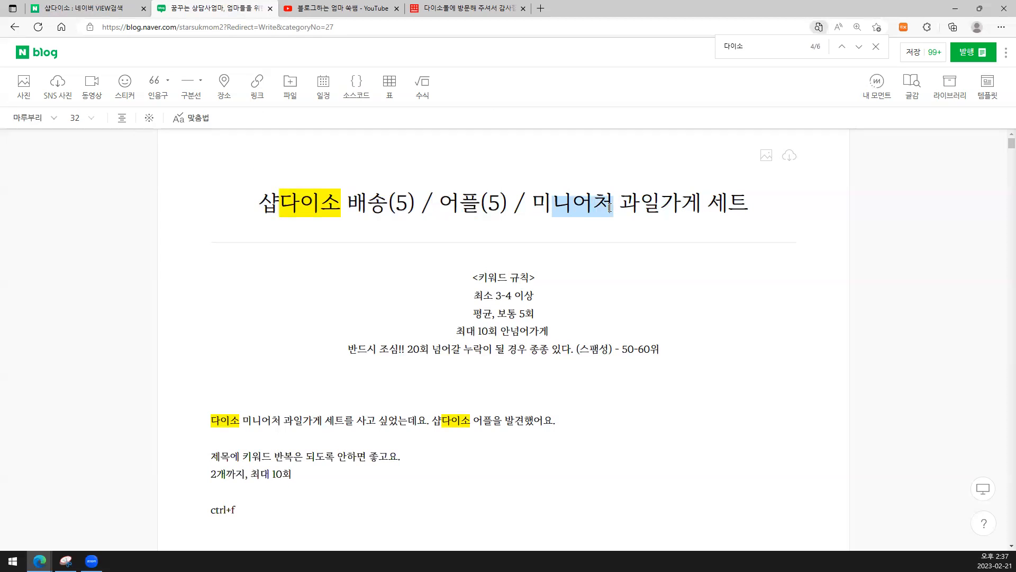
left_click_drag(438, 202, 480, 206)
left_click_drag(345, 214, 388, 213)
left_click_drag(260, 210, 335, 212)
key("ctrl+f")
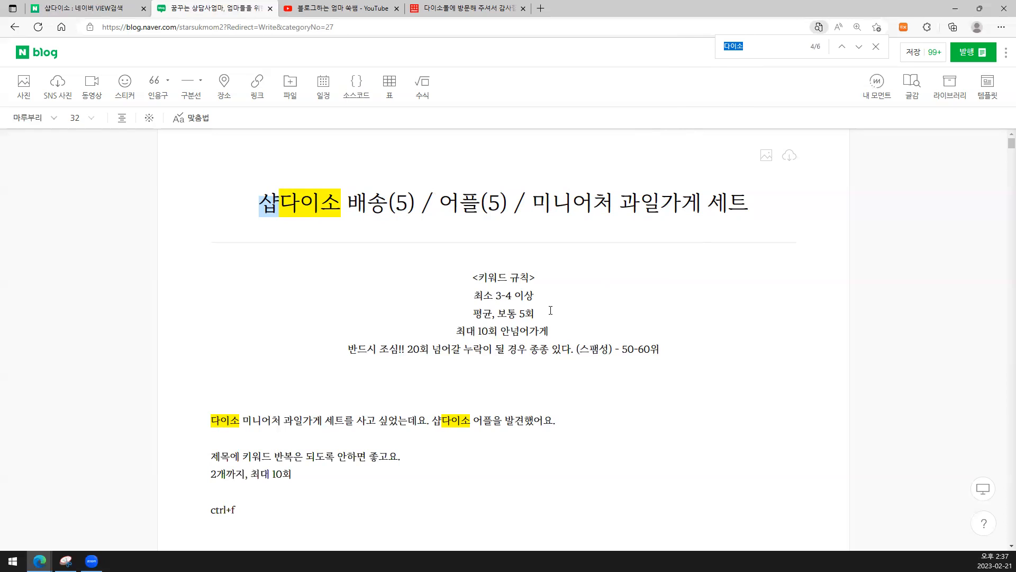
- Remove the "(5)" counts and slashes so the title reads "샵다이소 배송 어플 미니어처 과일가게 세트", and close the page search
left_click_drag(388, 206, 505, 205)
key("BackSpace")
key("BackSpace")
left_click(433, 211)
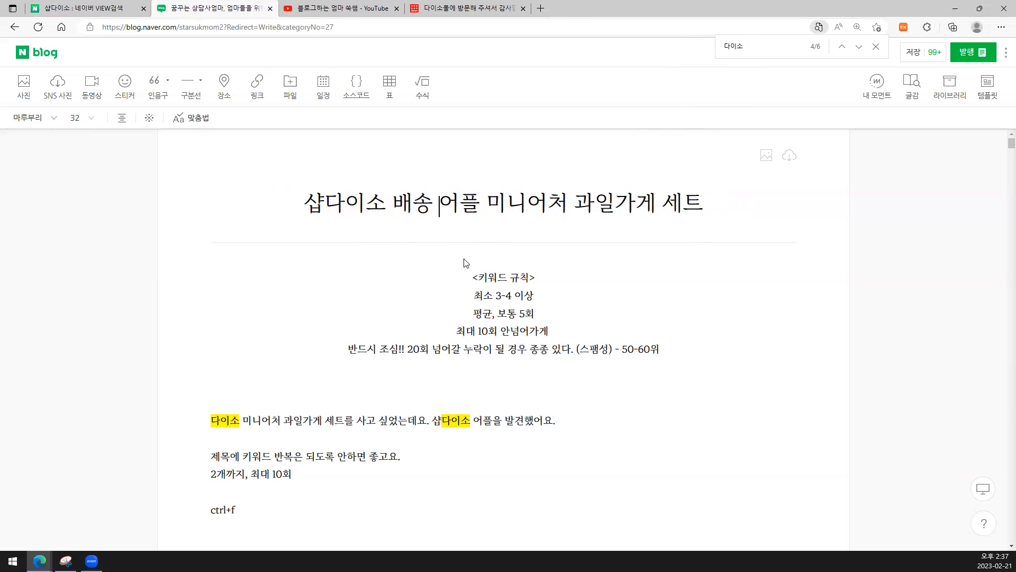
left_click(876, 47)
- Separate the title keywords with slashes to read "샵다이소 배송 / 어플 / 미니어처 과일가게 세트"
left_click_drag(304, 205, 478, 205)
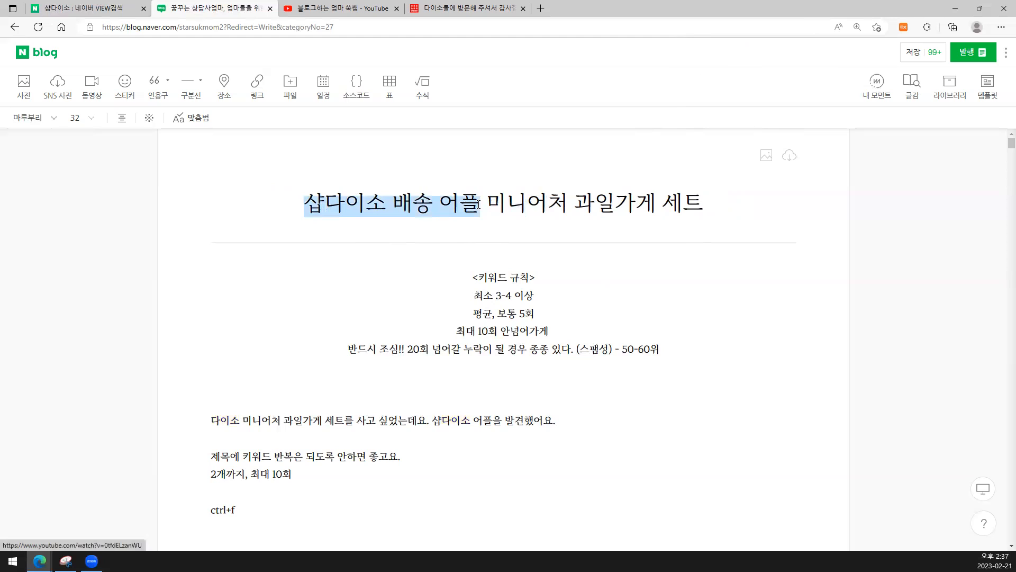
left_click(486, 204)
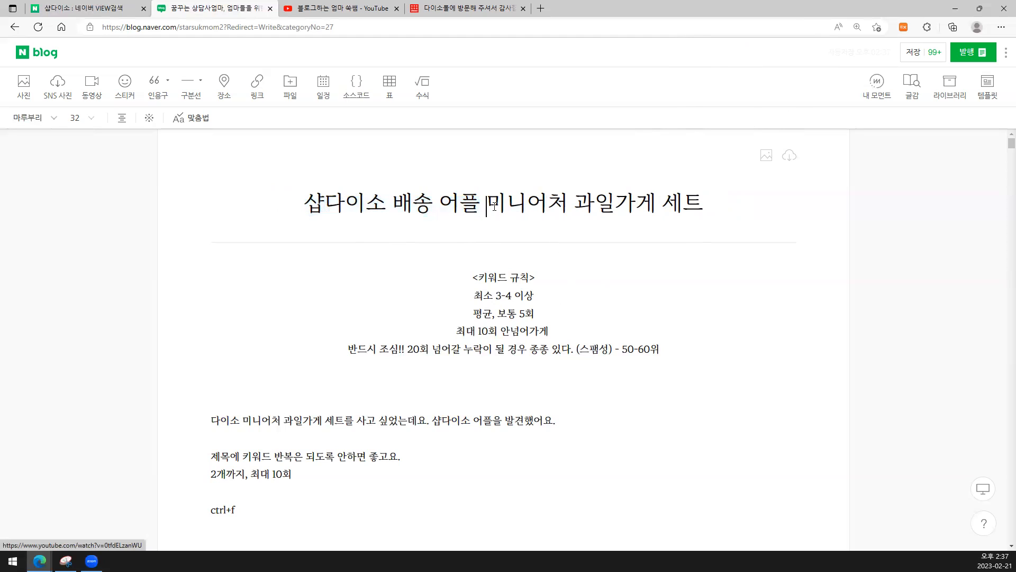
left_click(442, 206)
type("/")
left_click(498, 204)
type("/")
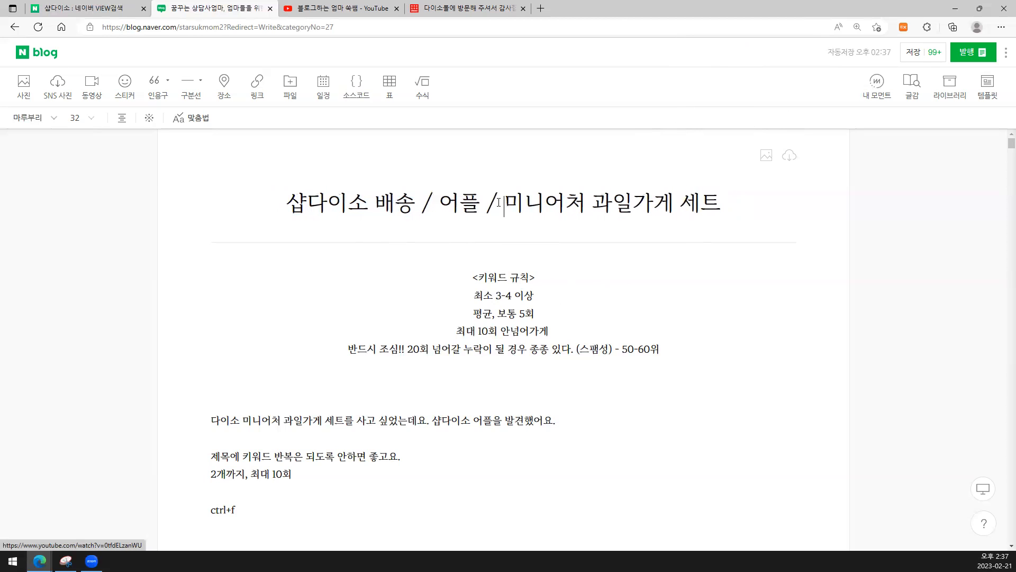
- Search Naver for the suggested keyword "샵다이소 배송" and return to the blog draft
left_click(78, 8)
left_click(286, 57)
left_click(261, 107)
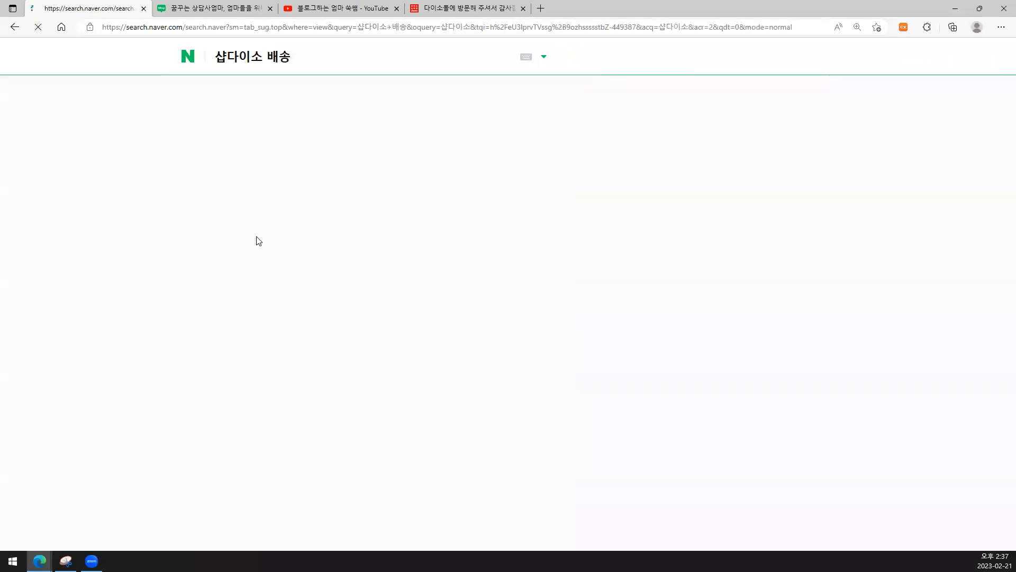
left_click(257, 7)
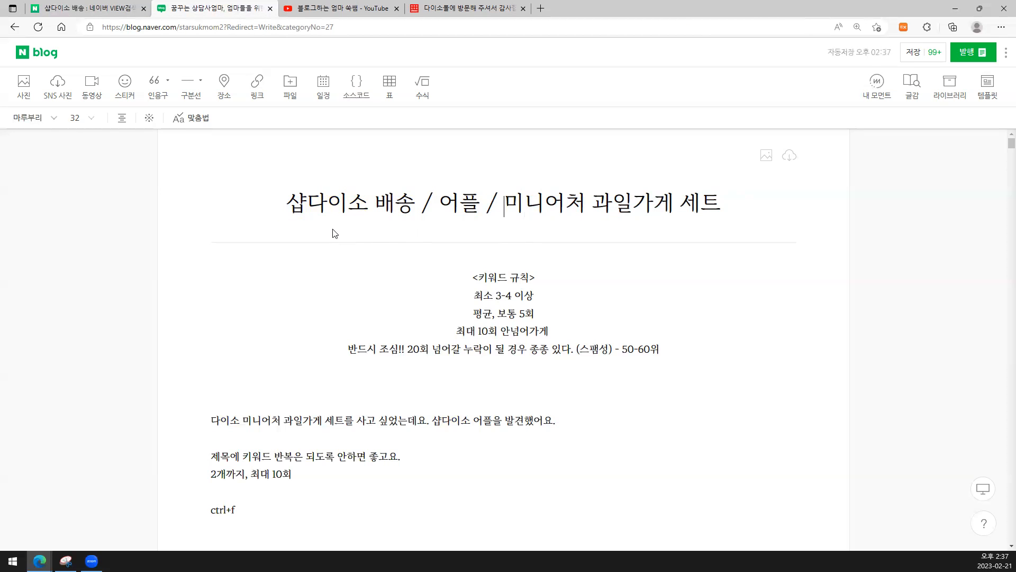
- Review the title's three keyword groups: "샵다이소 배송", "어플" and "미니어처 과일가게 세트"
left_click_drag(287, 205, 415, 206)
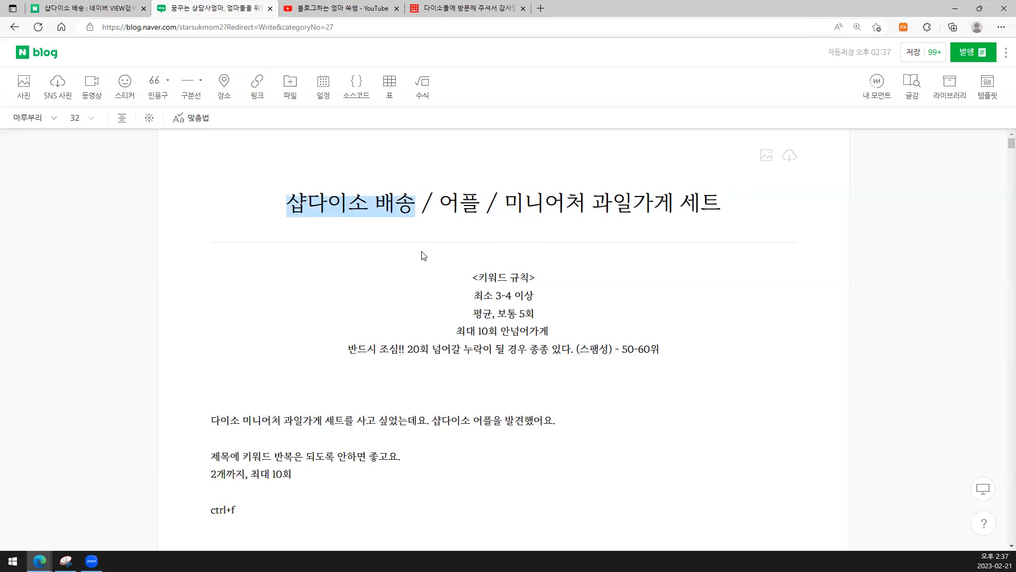
double_click(459, 204)
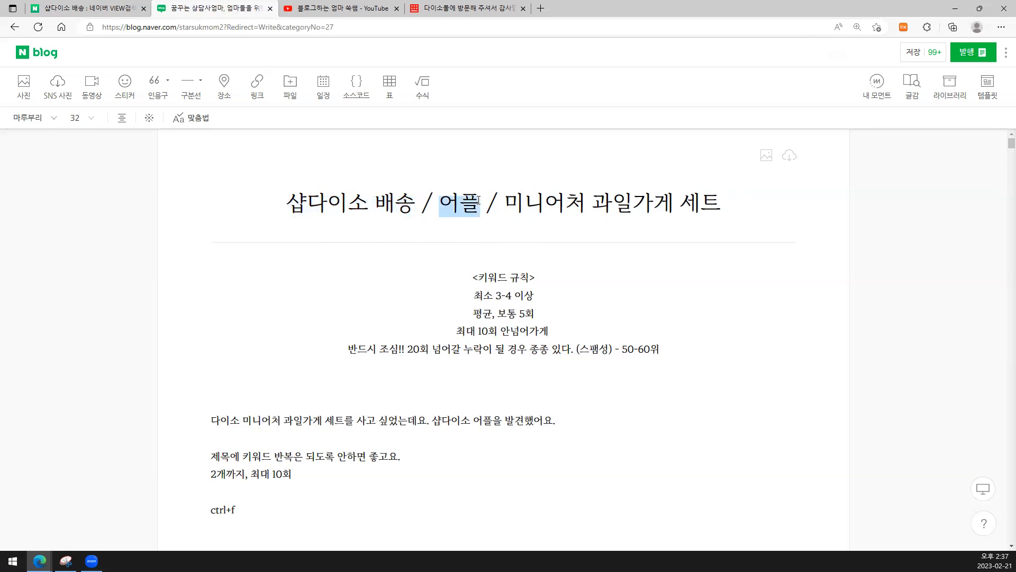
left_click(504, 207)
left_click_drag(504, 208, 721, 205)
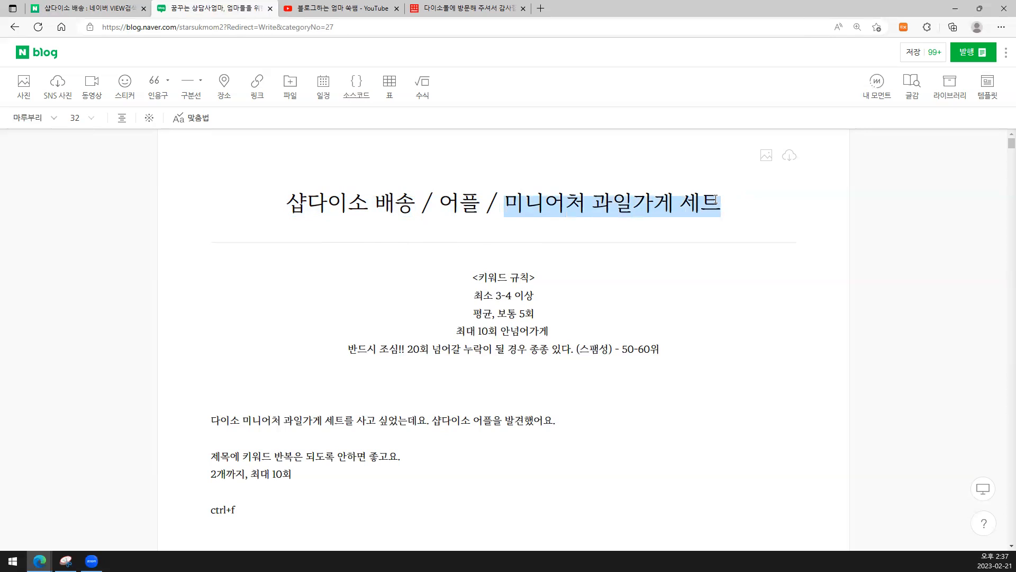
left_click(704, 232)
- Copy "미니어처 과일가게 세트" from the title and add the line "샵다이소 배송을 받았 어플이 있더!!" below the "ctrl+f" note
left_click_drag(498, 207, 722, 205)
key("ctrl+c")
left_click(405, 509)
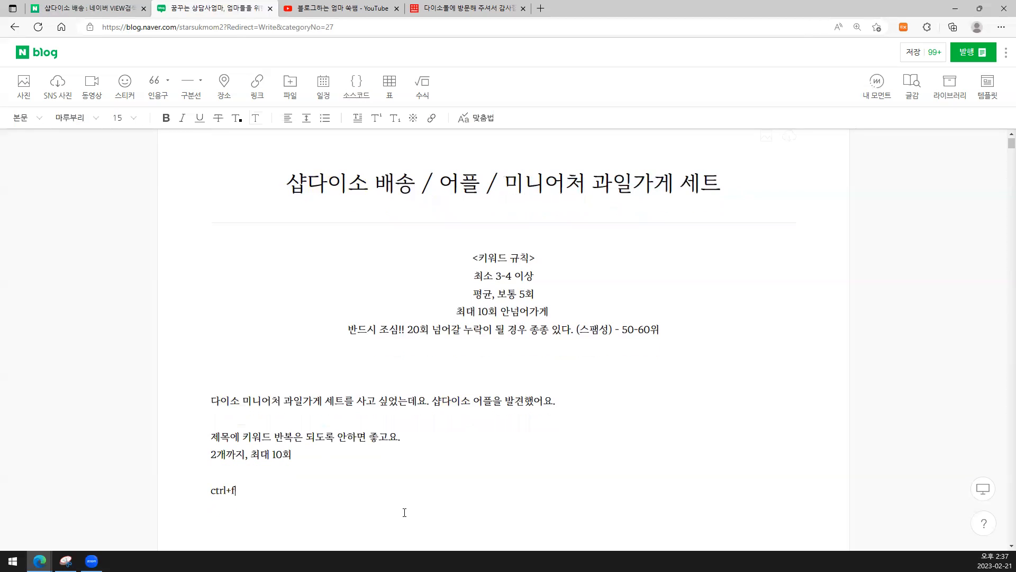
key("Return")
key("Return")
type("샵다이소 배송 을 받이았")
key("Left")
key("Left")
key("BackSpace")
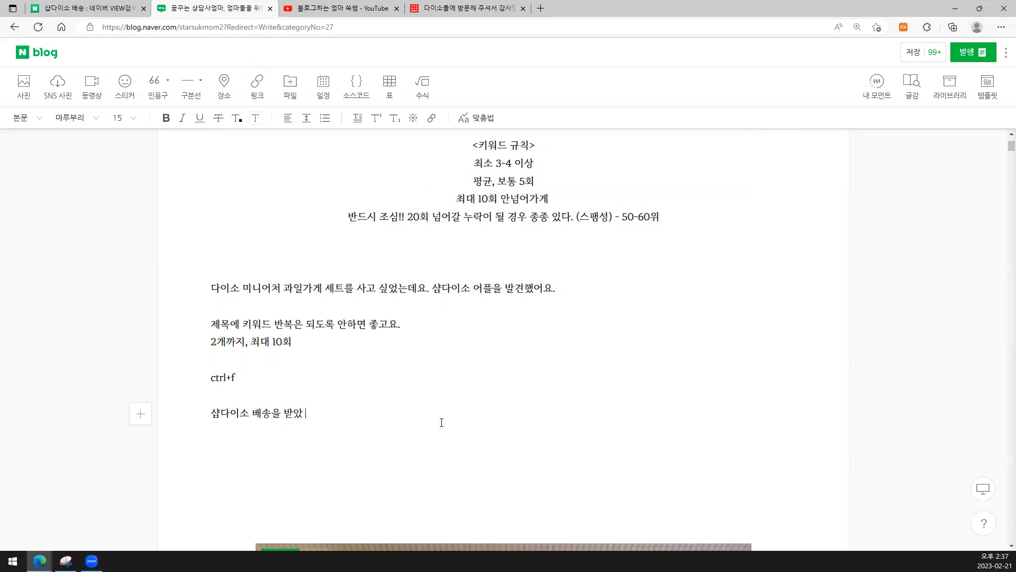
type("어플")
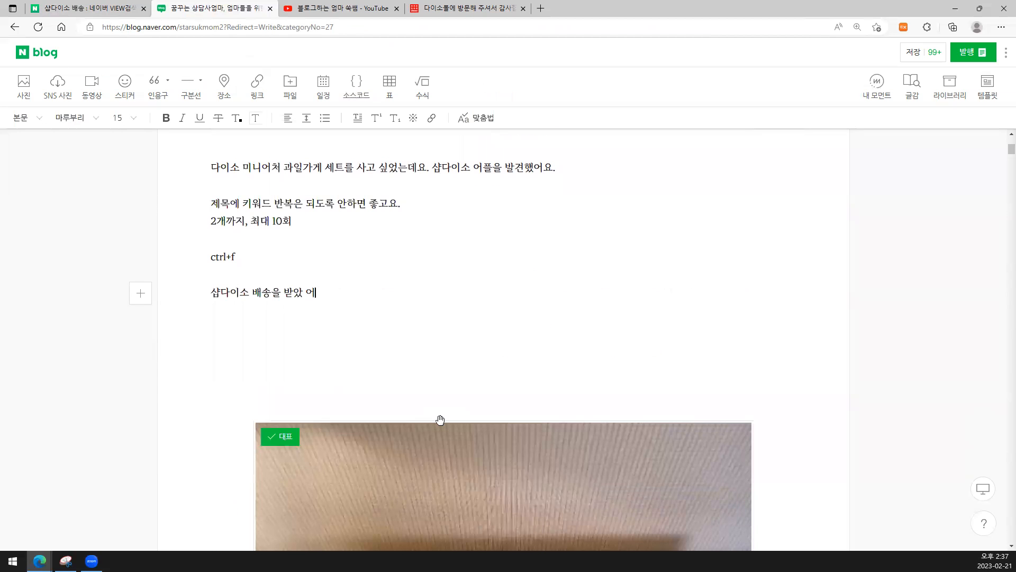
type("이 있더!!")
- Using the copied keyword, add "미니어처 과일가게 세트랑 욕실세트를 찾았어요!!" directly under the previous line without a leading space
key("Return")
key("Return")
key("Return")
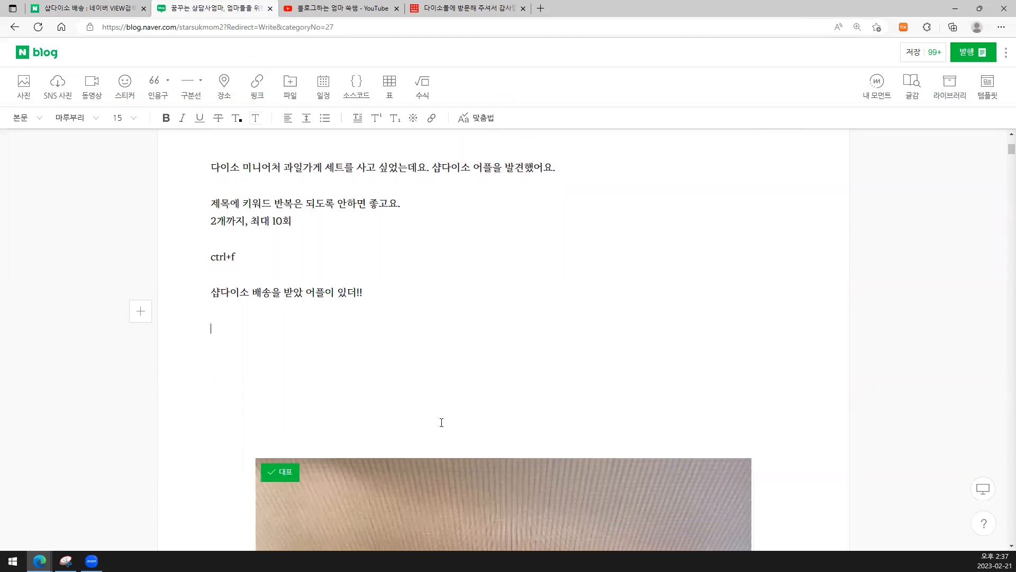
key("ctrl+v")
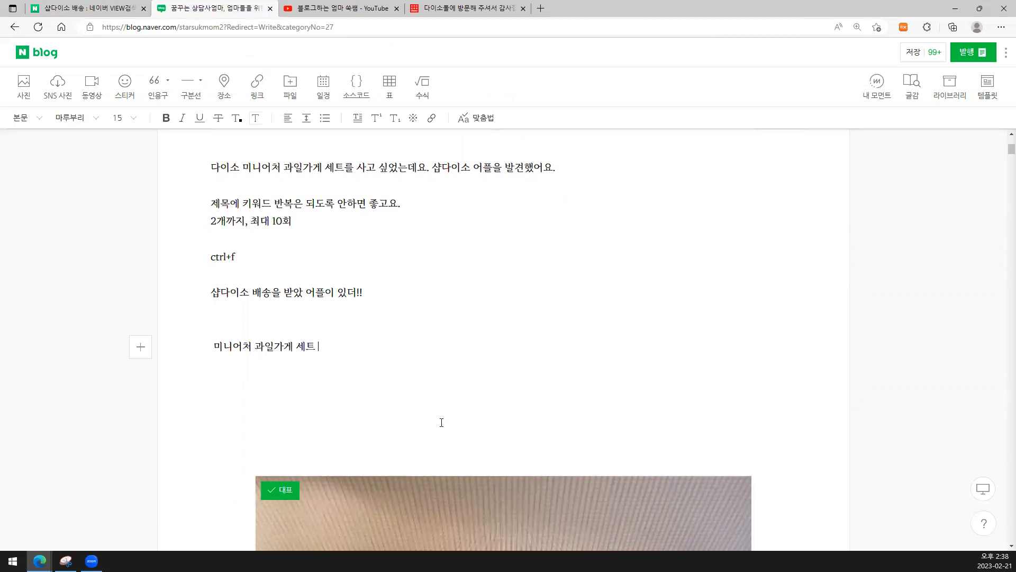
type("랑 욕실세트를 찾았어요!!")
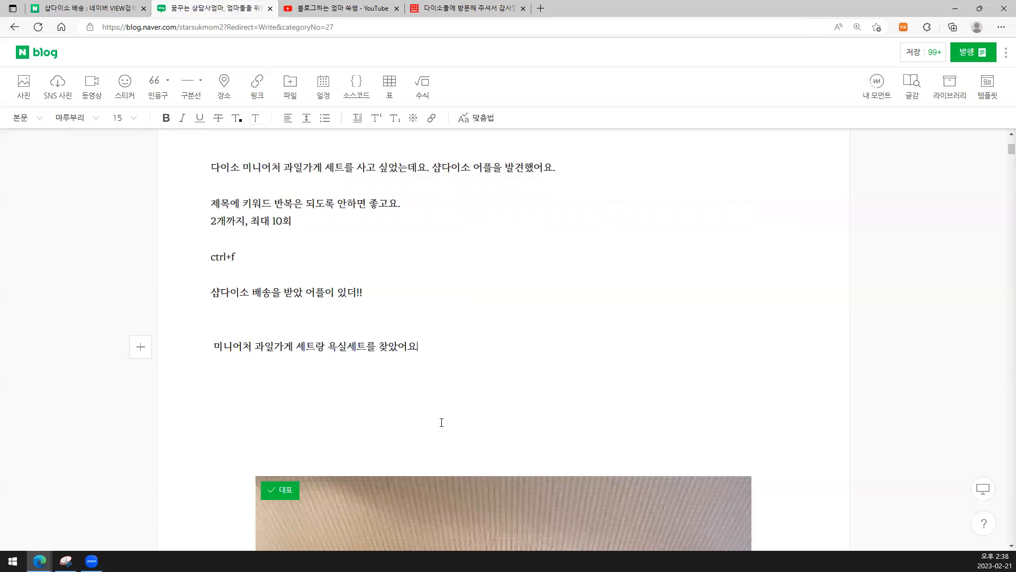
key("Return")
left_click(216, 347)
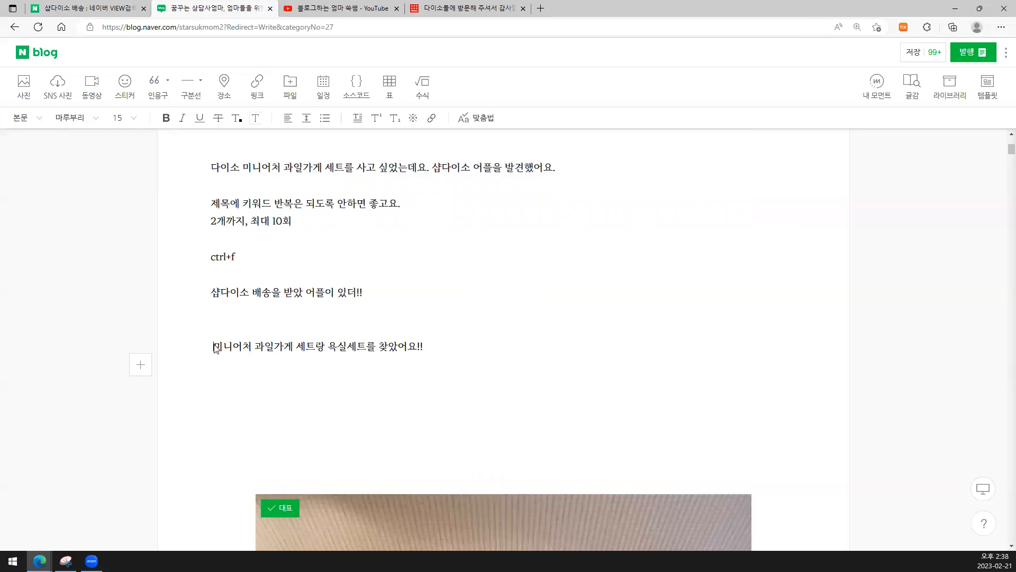
key("BackSpace")
key("BackSpace")
key("BackSpace")
- Leave a blank line and add "미니어처 과일가게 세트가 속 가성비 실바니안", pasting the copied keyword at its start
left_click(357, 334)
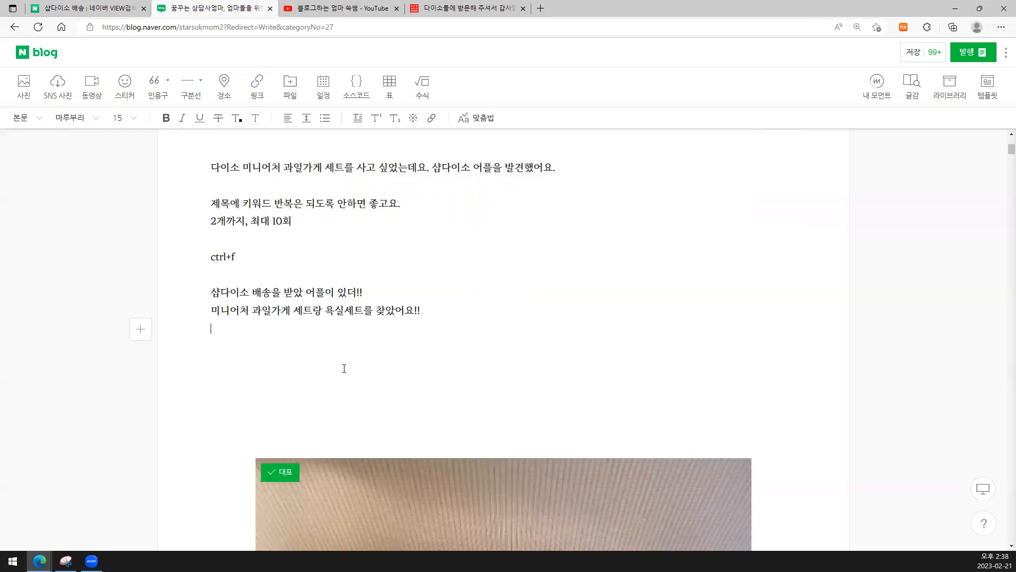
key("Return")
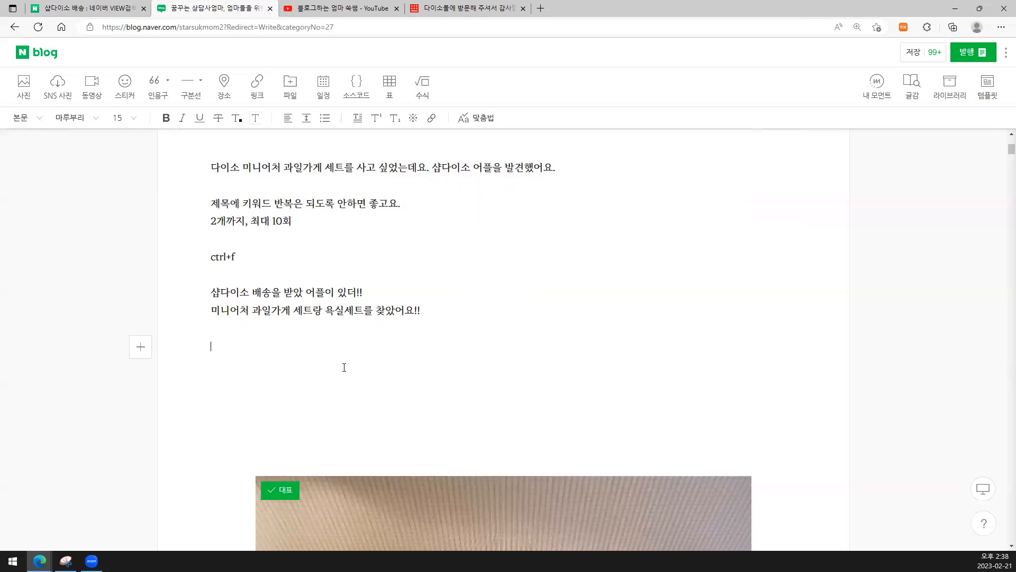
key("ctrl+v")
type("가")
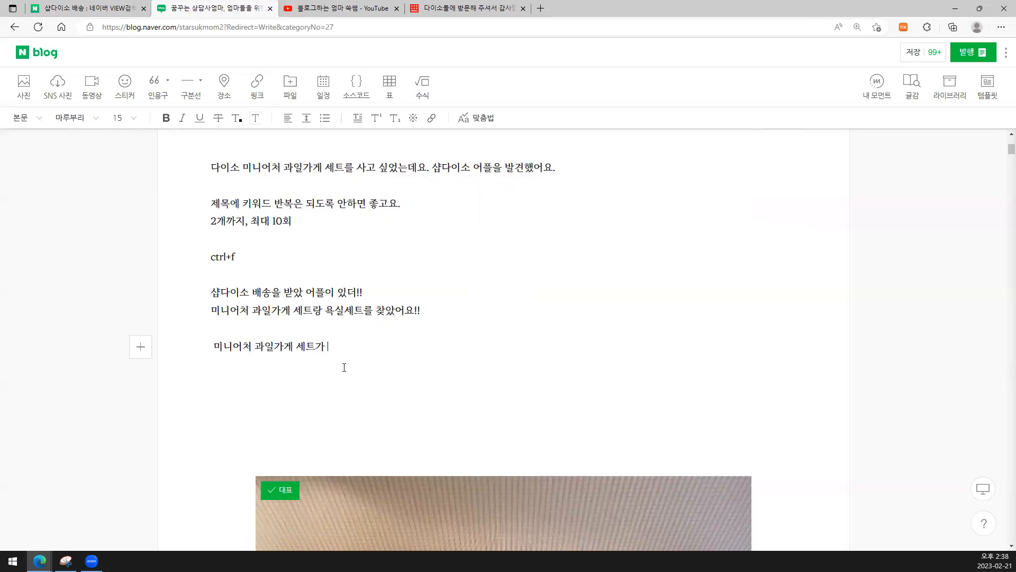
type(" 속 가성비")
scroll(661, 434, "down", 7)
scroll(658, 346, "up", 3)
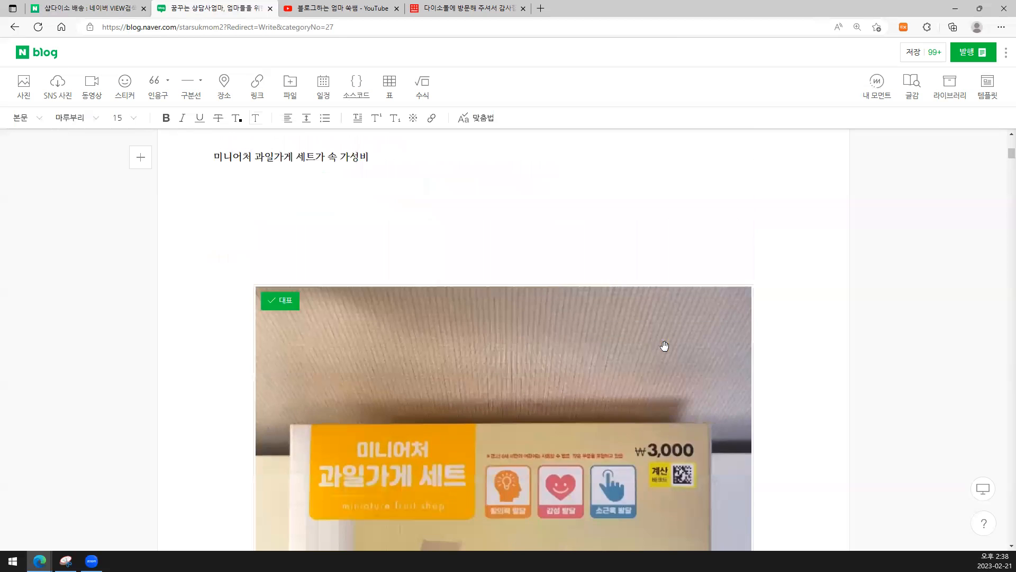
type("실바니안")
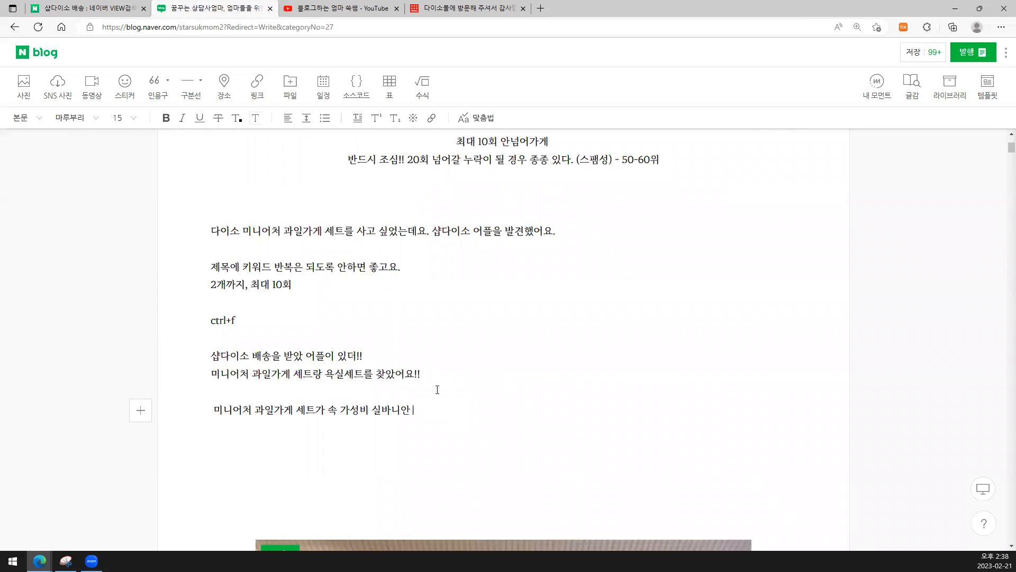
- Review the newly written keyword line and look through the product photos further down the draft
left_click_drag(190, 411, 506, 413)
left_click(525, 423)
scroll(554, 305, "down", 10)
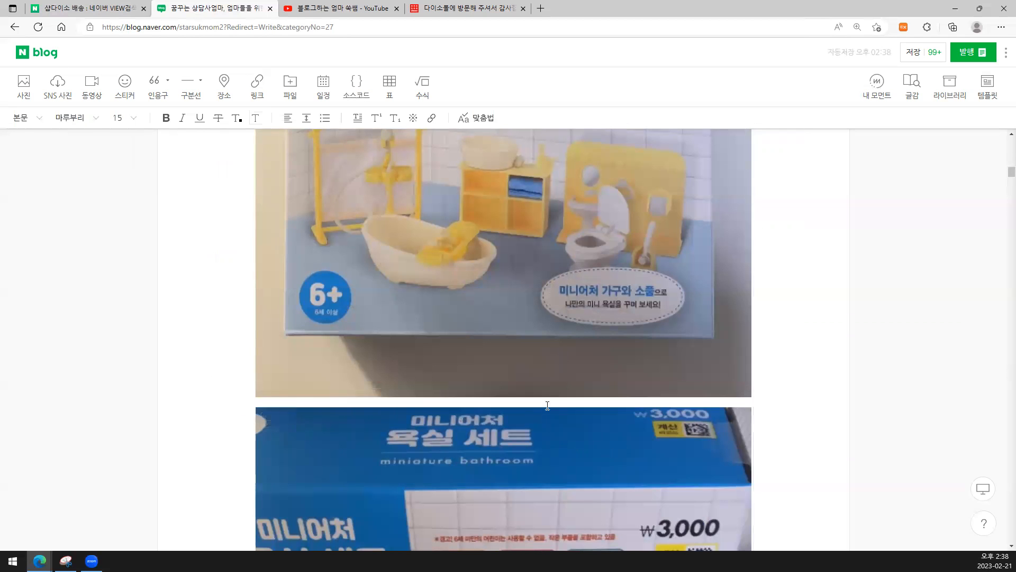
- Add "미니어처 과일가게 세트" as its own line in two gaps between the bathroom-set photos and below the final scissors photo
left_click(554, 401)
type("미니어처 과일가게 세트")
scroll(554, 403, "down", 20)
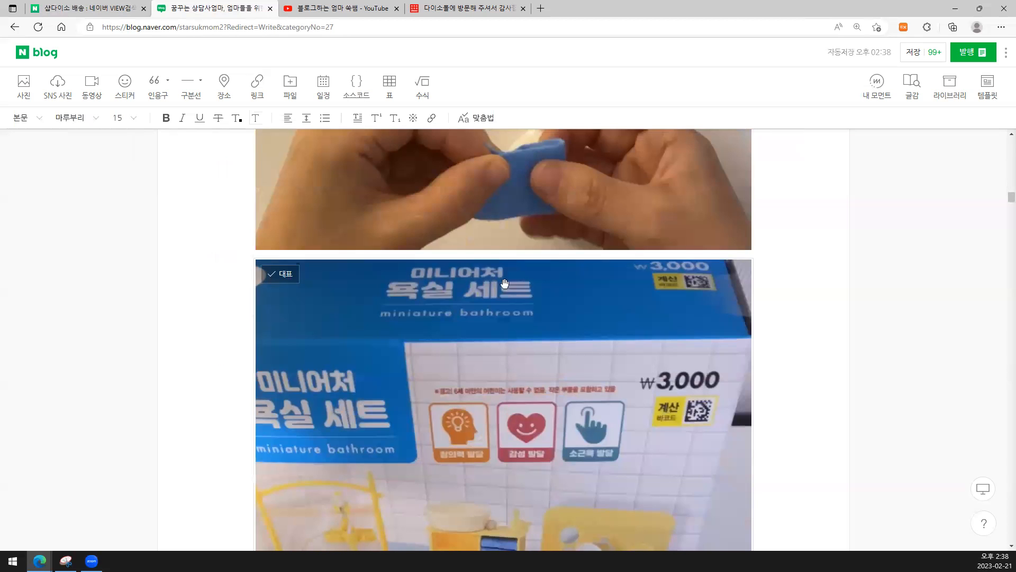
left_click(499, 257)
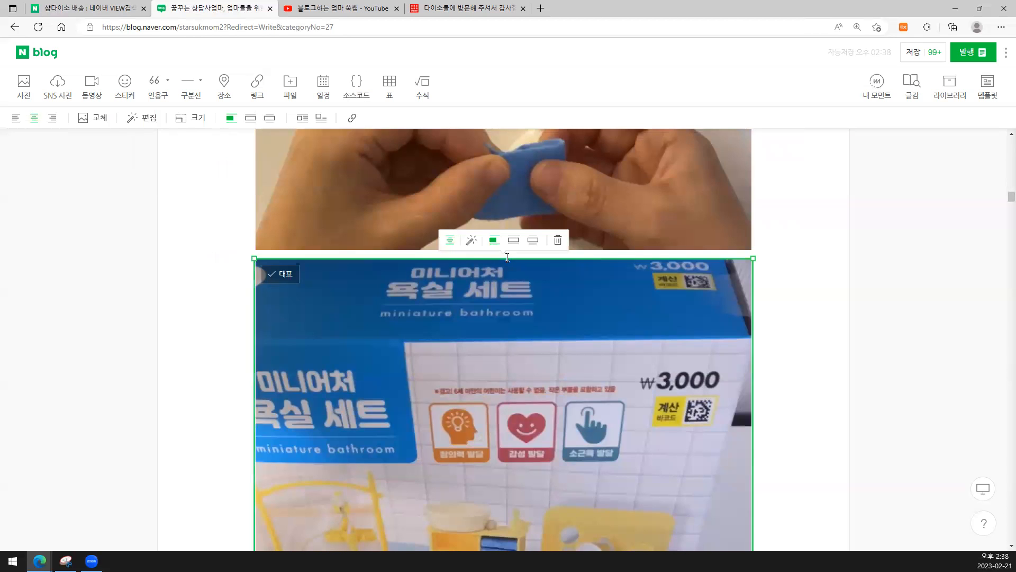
type("미니어처 과일가게 세트")
scroll(630, 482, "down", 20)
scroll(623, 462, "down", 20)
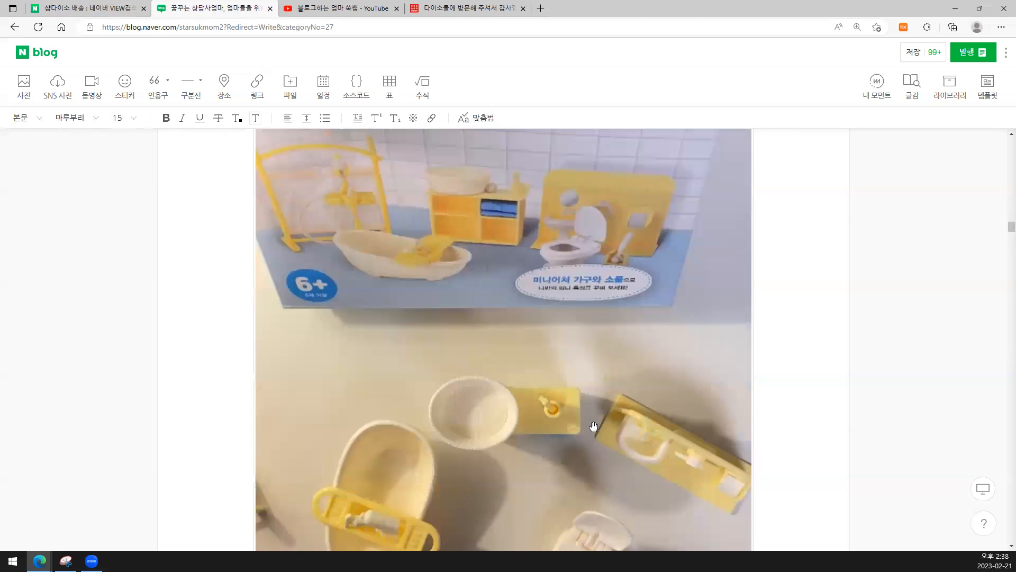
scroll(580, 416, "down", 10)
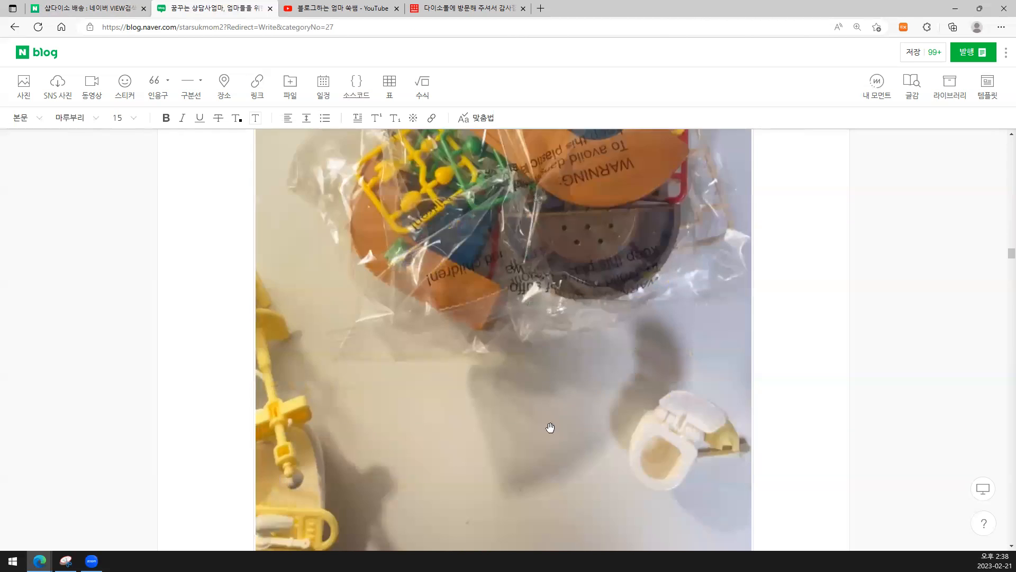
scroll(548, 424, "down", 20)
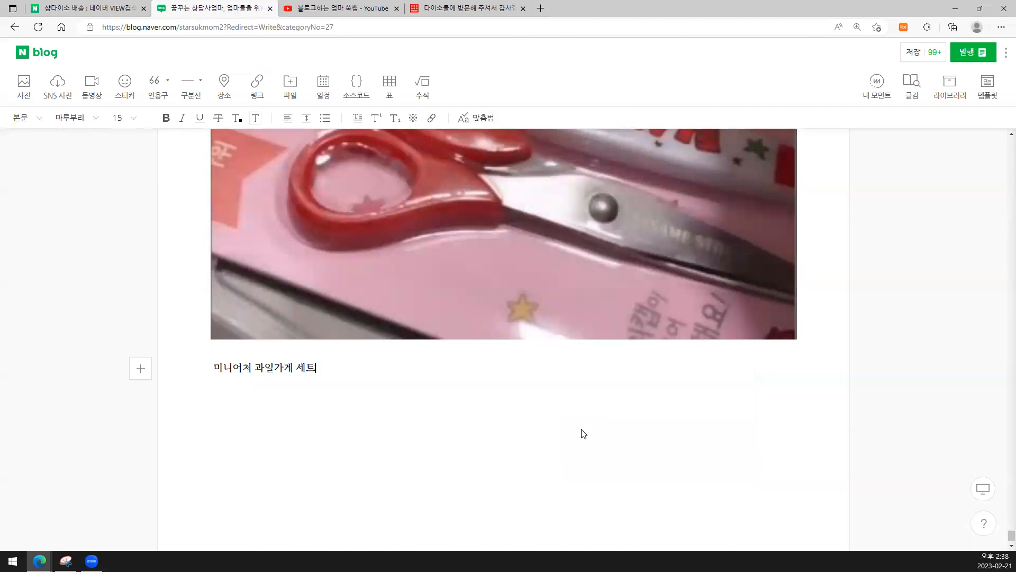
- Left-align the "반드시 조심!! 20회 넘어갈 누락이 될 경우 종종 있다" line in the keyword rules
scroll(582, 431, "up", 4)
left_click_drag(1011, 530, 990, 125)
left_click(730, 354)
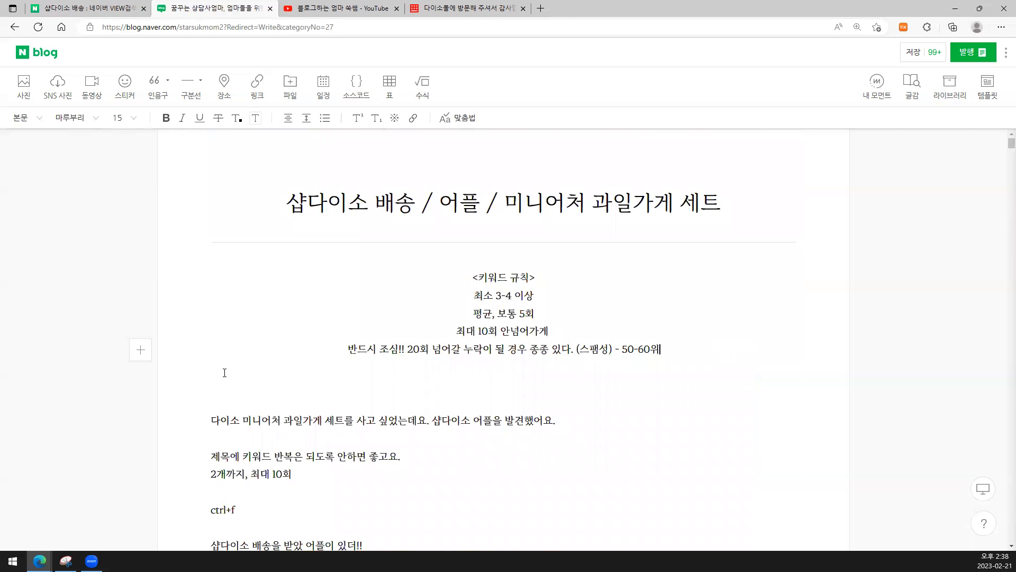
scroll(212, 407, "down", 1)
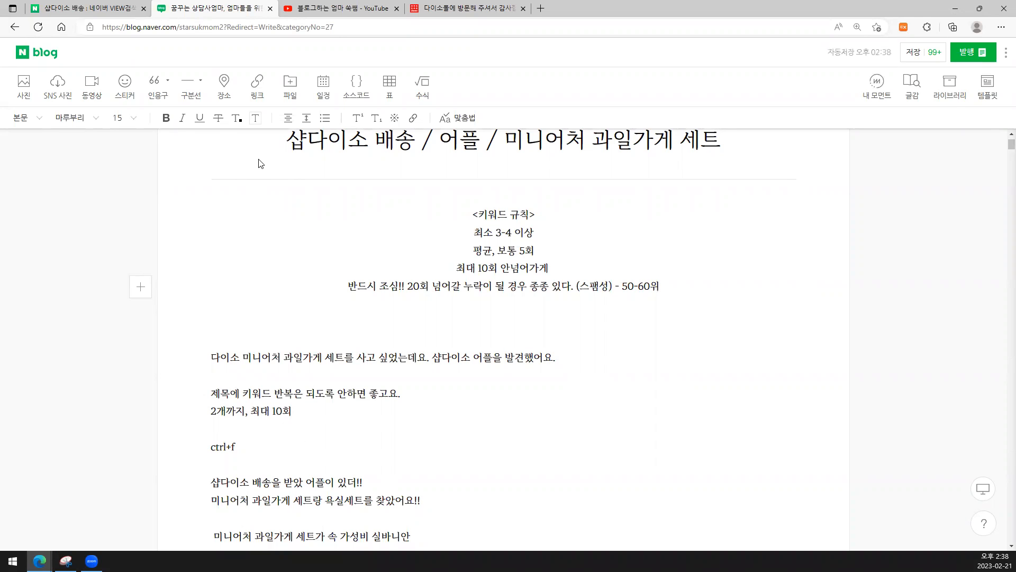
left_click(302, 117)
left_click(289, 138)
left_click(529, 386)
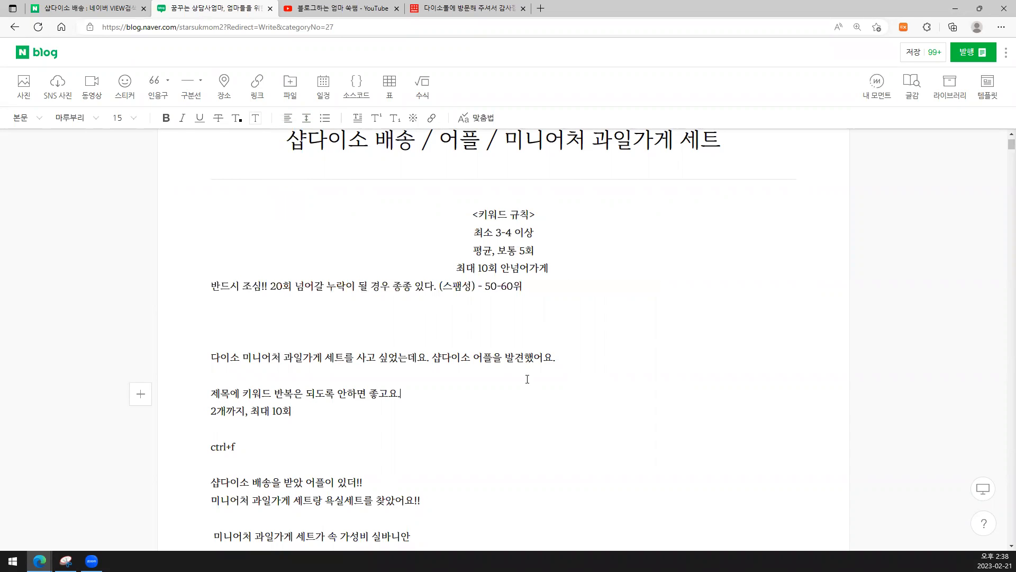
- Insert four blank lines after the "최대 10회 안넘어가게" rule
left_click(560, 272)
key("Return")
key("Return")
key("Return")
key("Return")
left_click_drag(562, 275, 454, 219)
scroll(454, 218, "up", 1)
left_click_drag(471, 274, 564, 272)
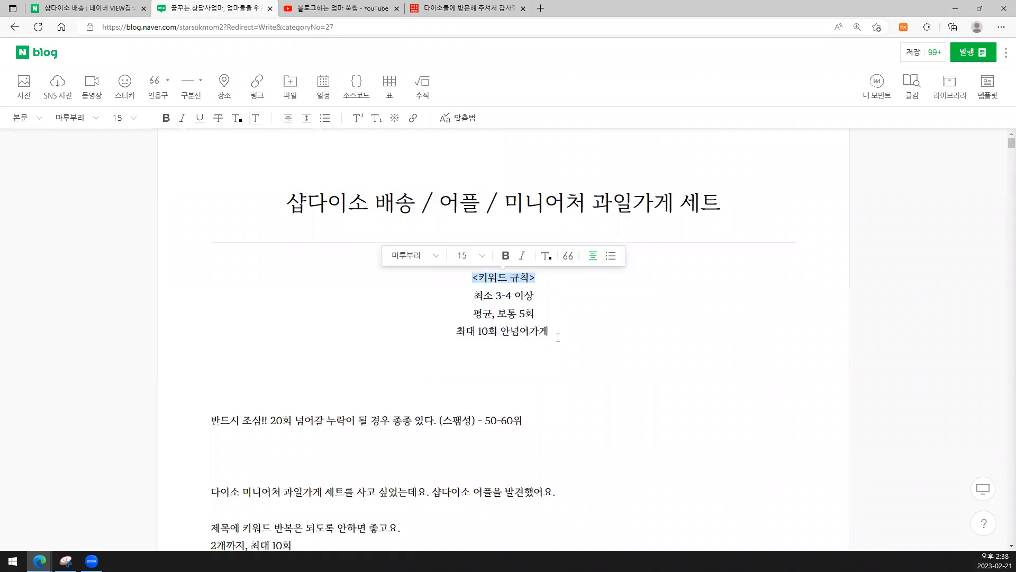
left_click(555, 307)
type("ㅇㄹㅇ퀴")
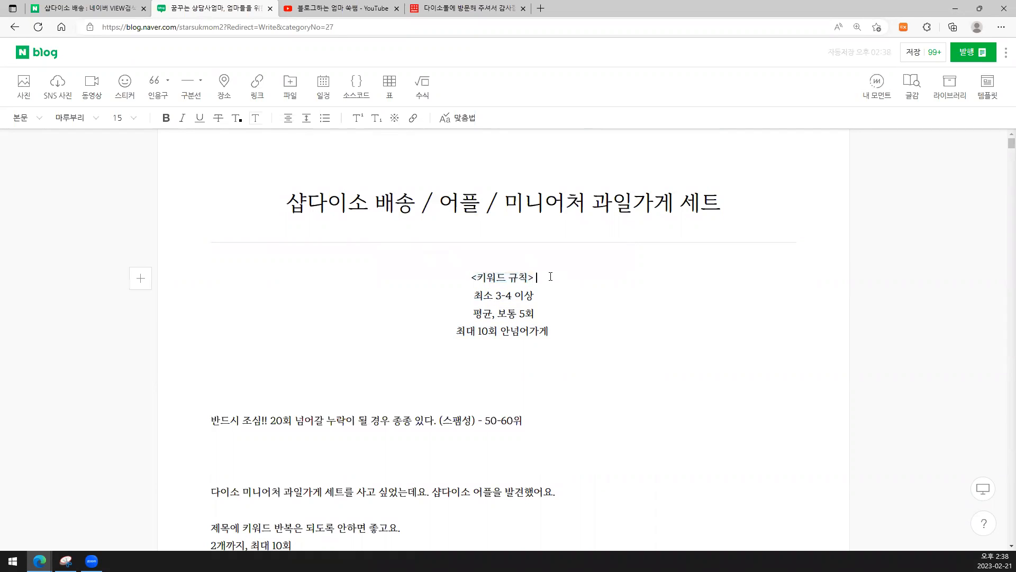
double_click(521, 278)
key("BackSpace")
- Split the "다이소 미니어처 과일가게 세트를 사고 싶었는데요" sentence into short lines after "과일가게", "세트" and "를 사고 싶"
scroll(238, 371, "down", 2)
left_click_drag(235, 365, 414, 374)
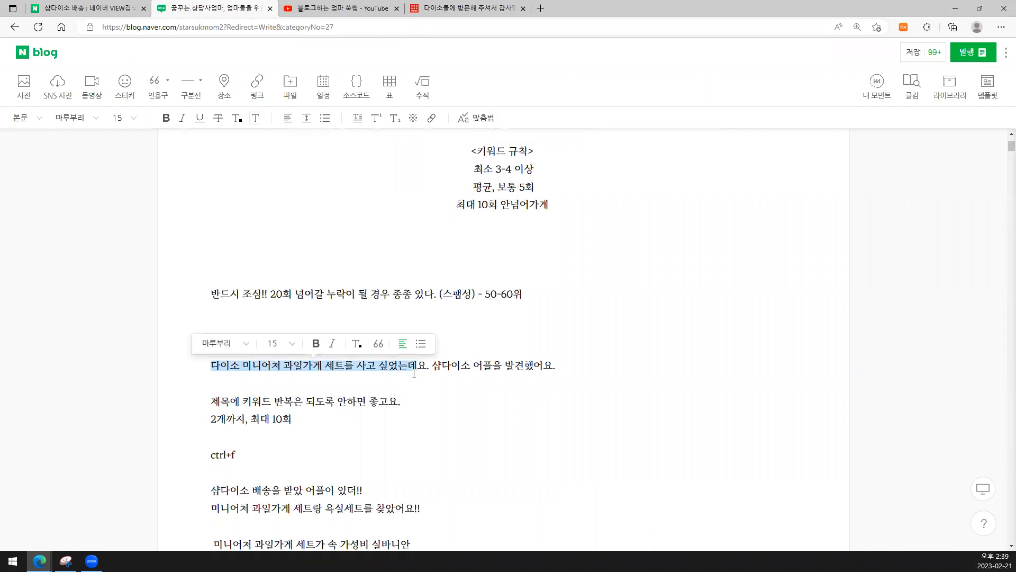
left_click(374, 373)
left_click(321, 365)
key("Return")
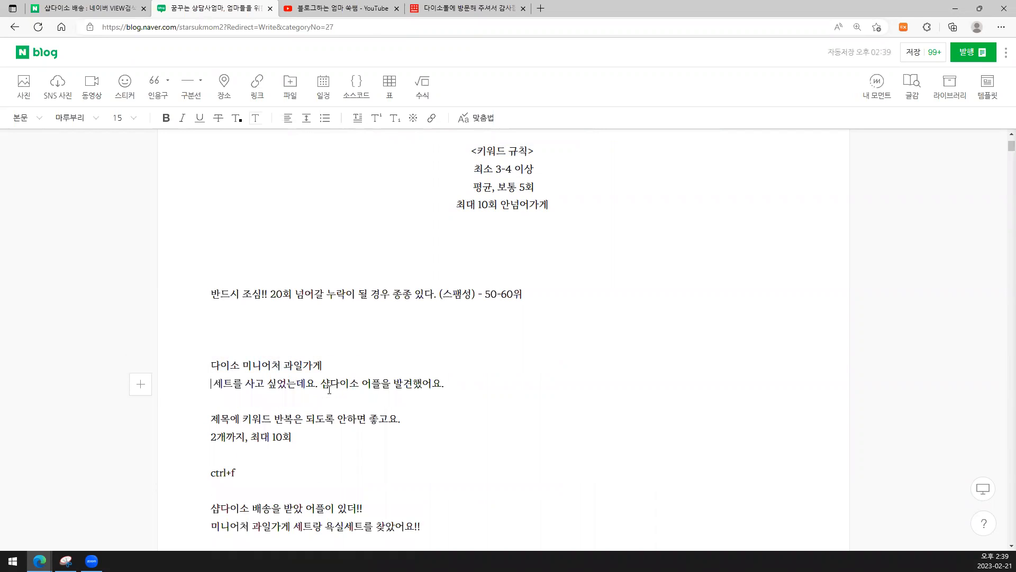
left_click(235, 382)
key("Return")
left_click(255, 401)
key("Return")
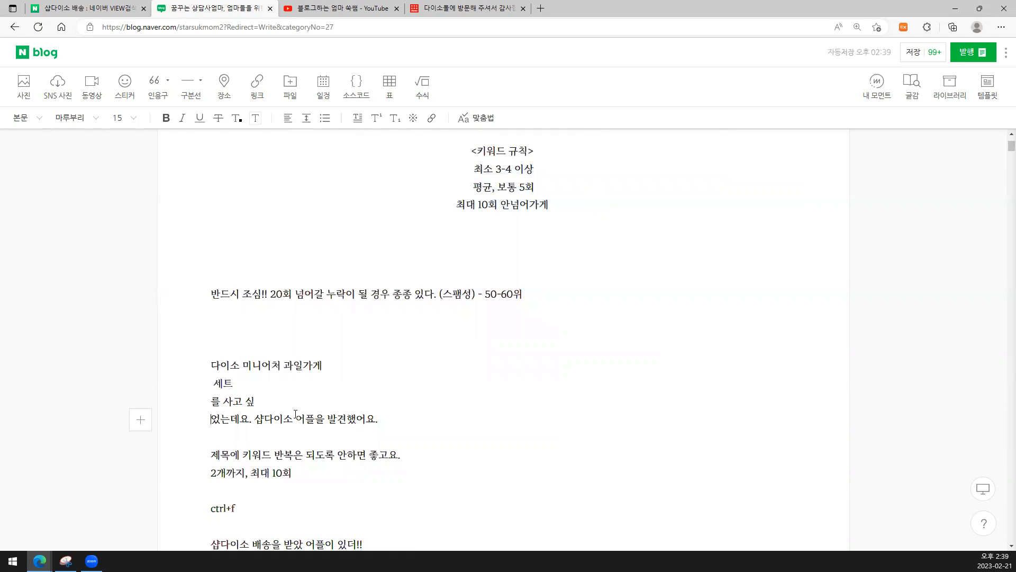
- Review the minimum, average and maximum keyword-count rules and the keyword sentences below them
scroll(516, 367, "up", 2)
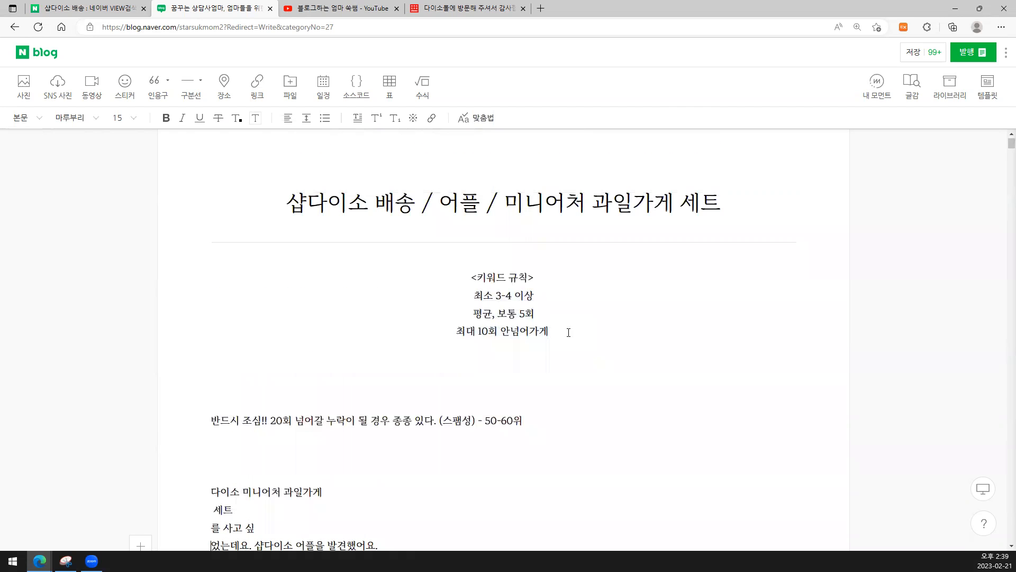
left_click_drag(569, 332, 421, 297)
left_click(590, 294)
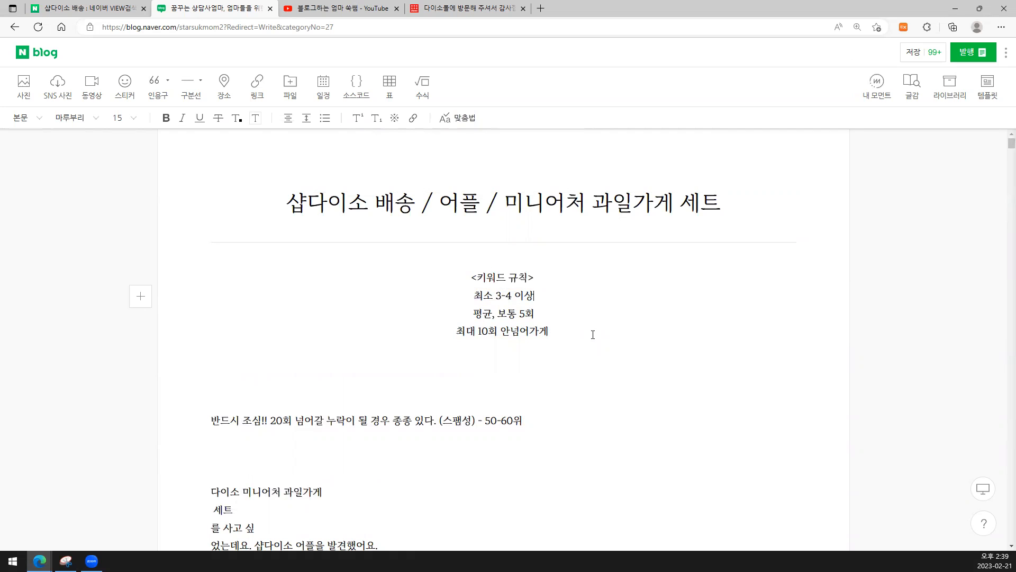
scroll(592, 336, "down", 3)
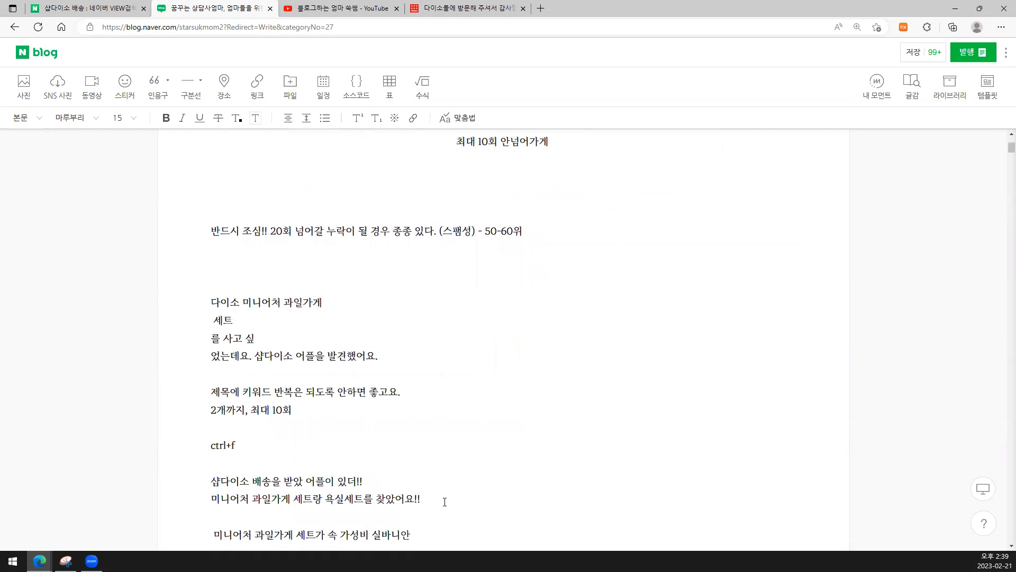
scroll(444, 502, "down", 1)
- Append "키워 미니어처 과일가게 세트 앙ㄹㅇ 미니어처 과일가게 세트." to the left-aligned title-repetition note and add a line break
left_click(421, 435)
left_click(287, 117)
left_click(287, 145)
left_click(433, 323)
type("키워")
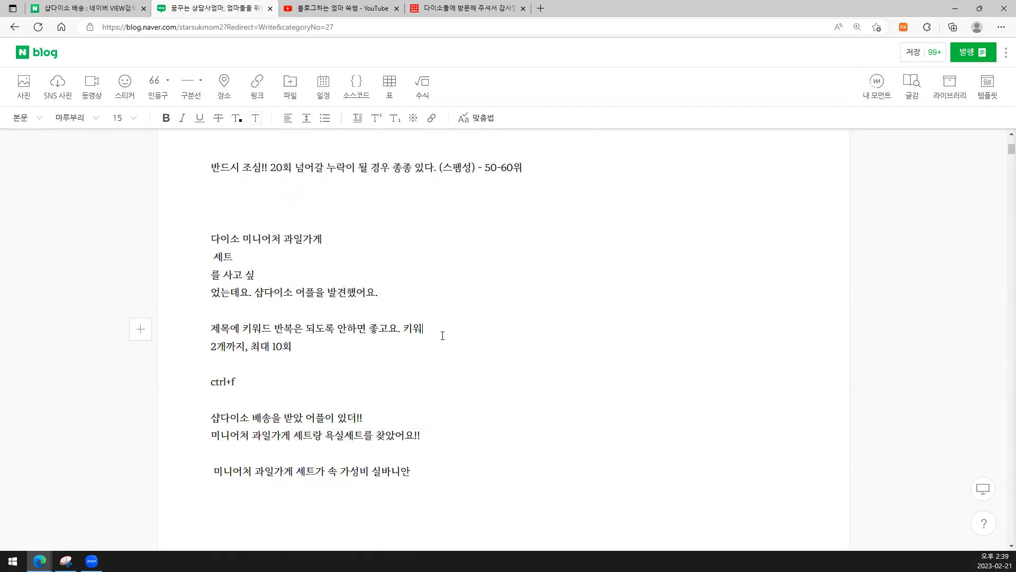
type("  미니어처 과일가게 세트 앙ㄹㅇ")
type("미니어처 과일가게 세트")
type(".")
key("Return")
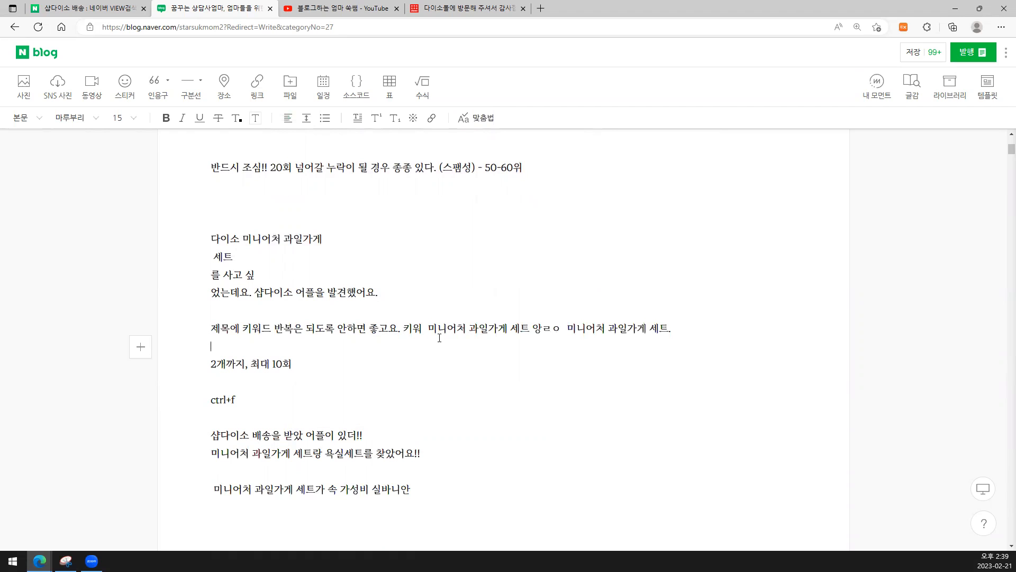
- Review the text appended to the title-repetition note and the keyword lines placed between the product photos
left_click_drag(207, 325, 403, 329)
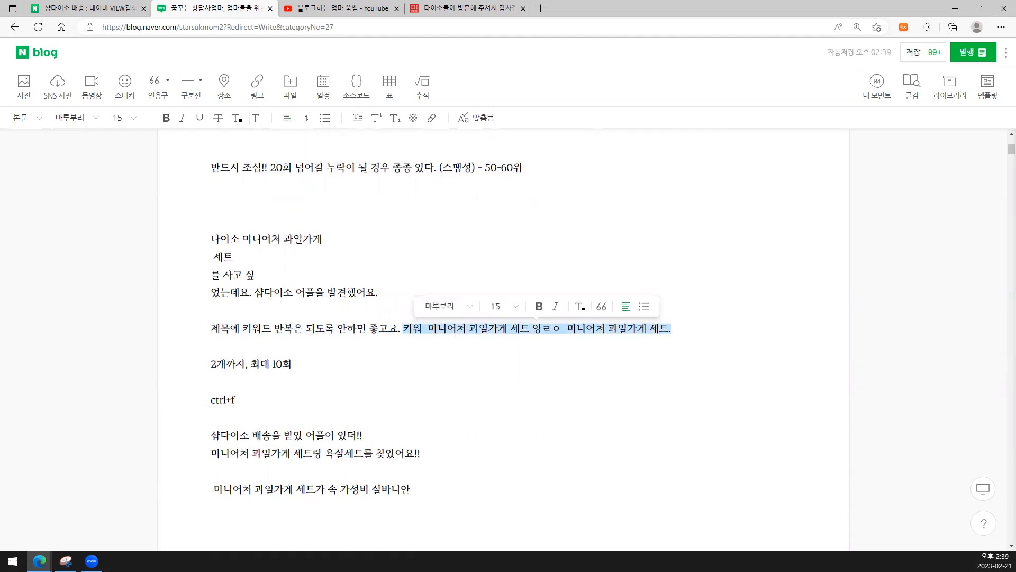
scroll(513, 415, "down", 20)
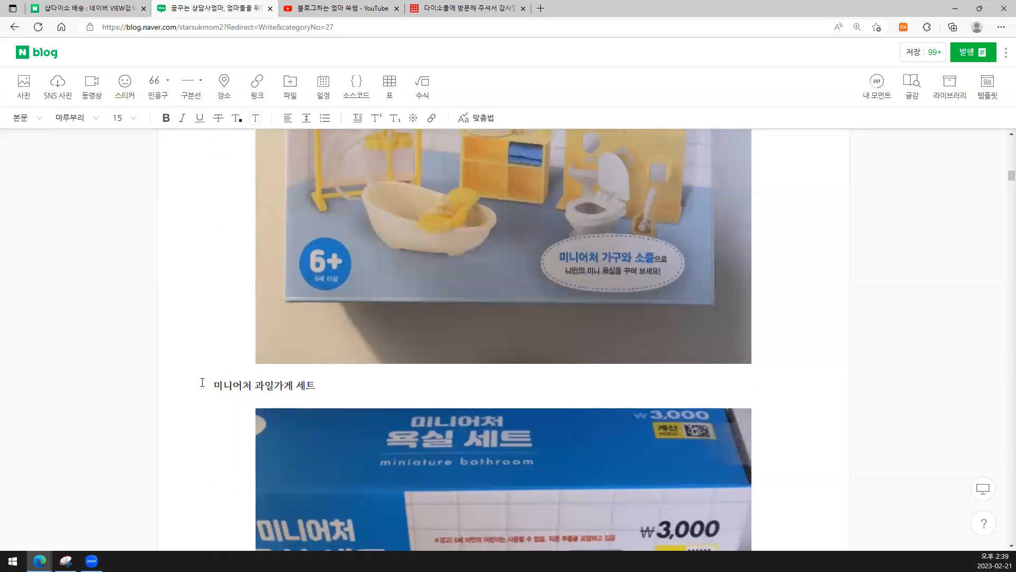
scroll(470, 430, "down", 10)
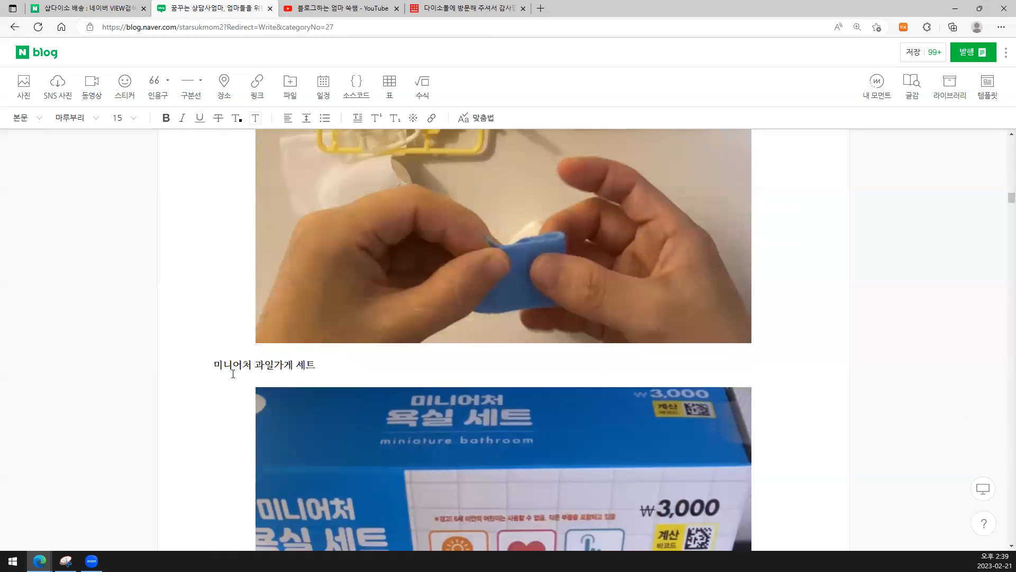
left_click(322, 366)
scroll(577, 365, "up", 20)
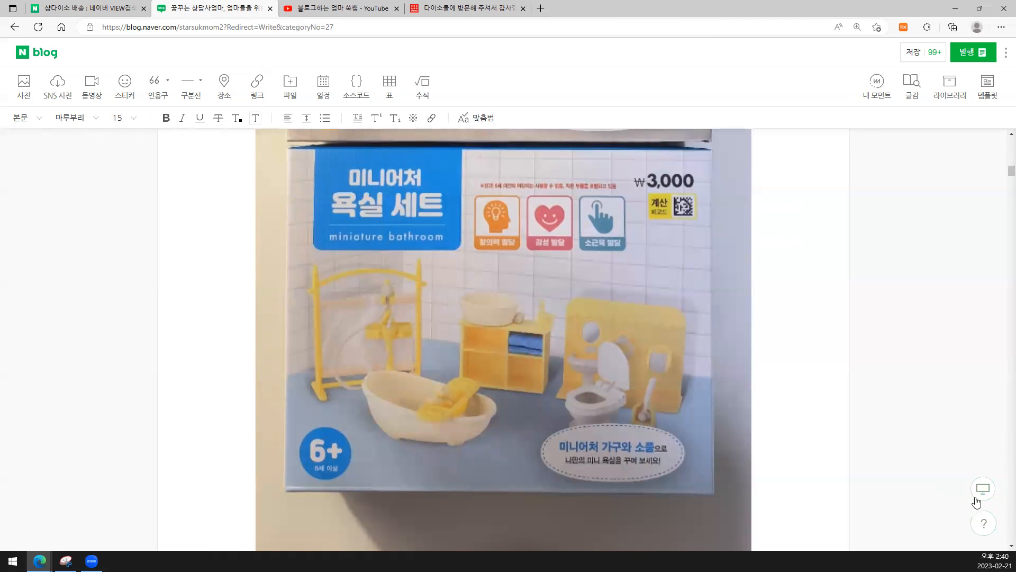
- Switch the editor to the mobile layout and add another "미니어처 과일가게 세트" below the keyword line between the bathroom-set photos
left_click(982, 497)
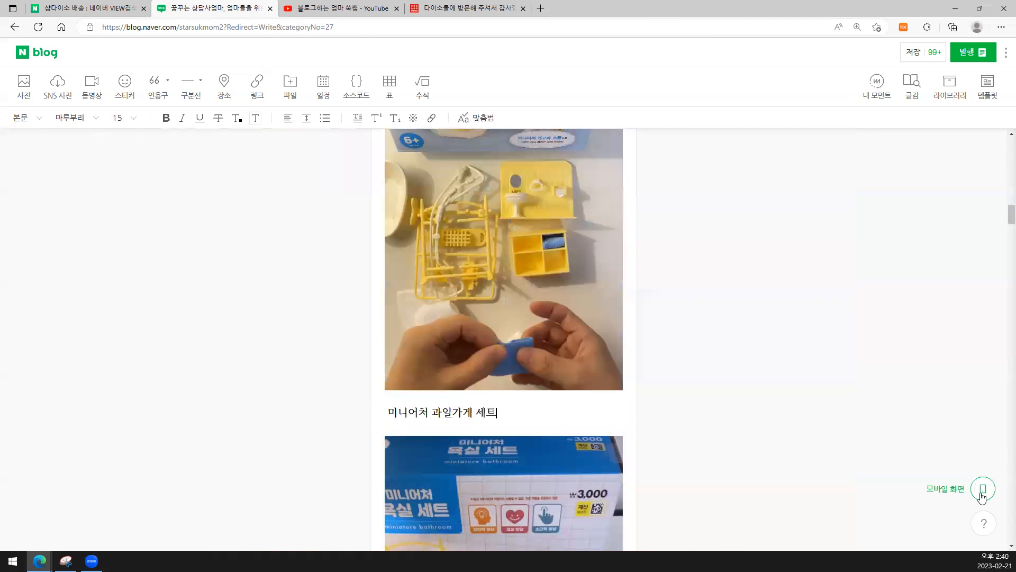
key("Return")
left_click(585, 402)
type("미니어처 과일가게 세트")
- Break the appended keyword text in the title-repetition note after "미니어처 과일", moving "가게 세트." onto its own line
scroll(587, 403, "up", 12)
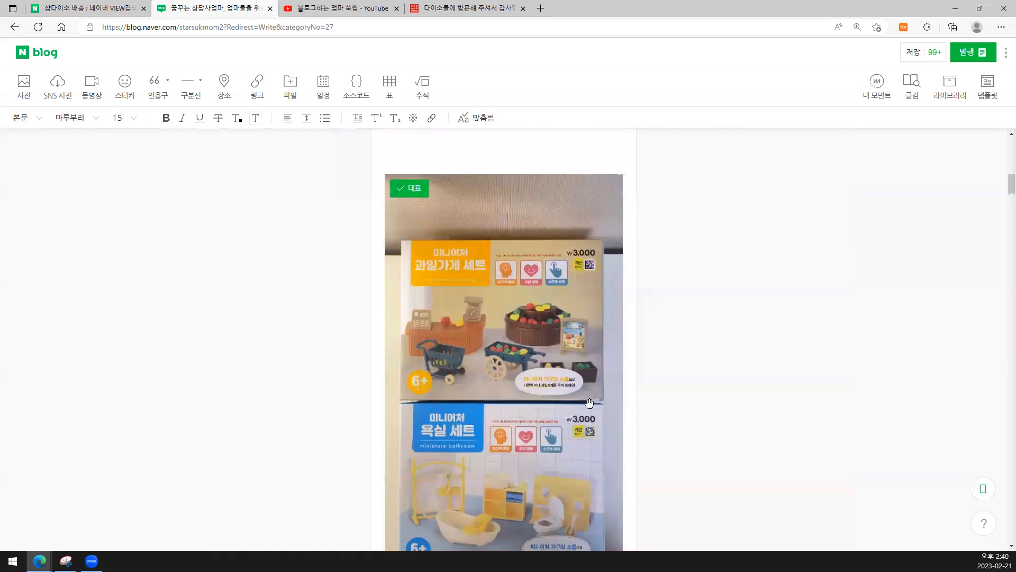
scroll(589, 402, "up", 10)
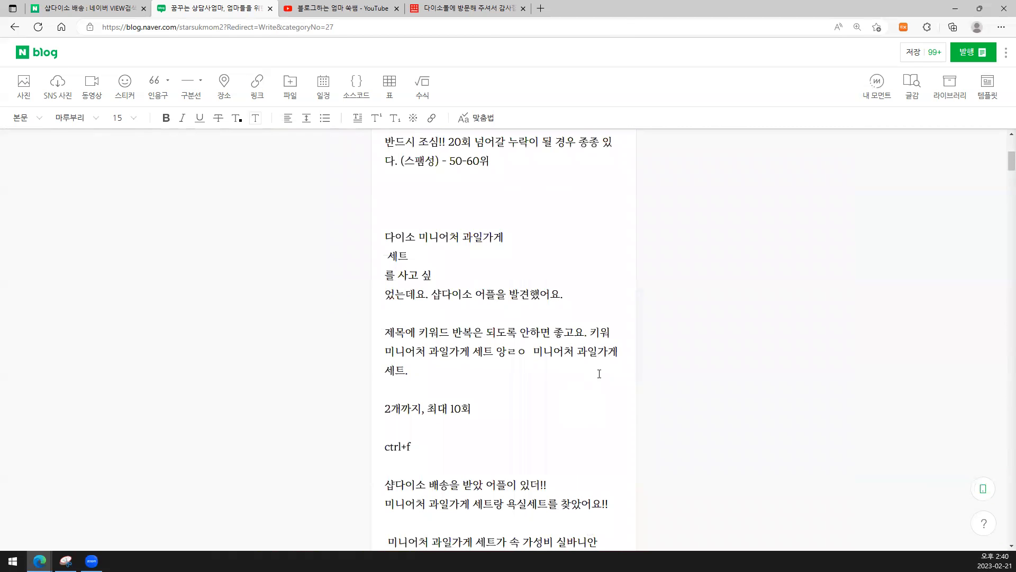
left_click(598, 353)
key("Return")
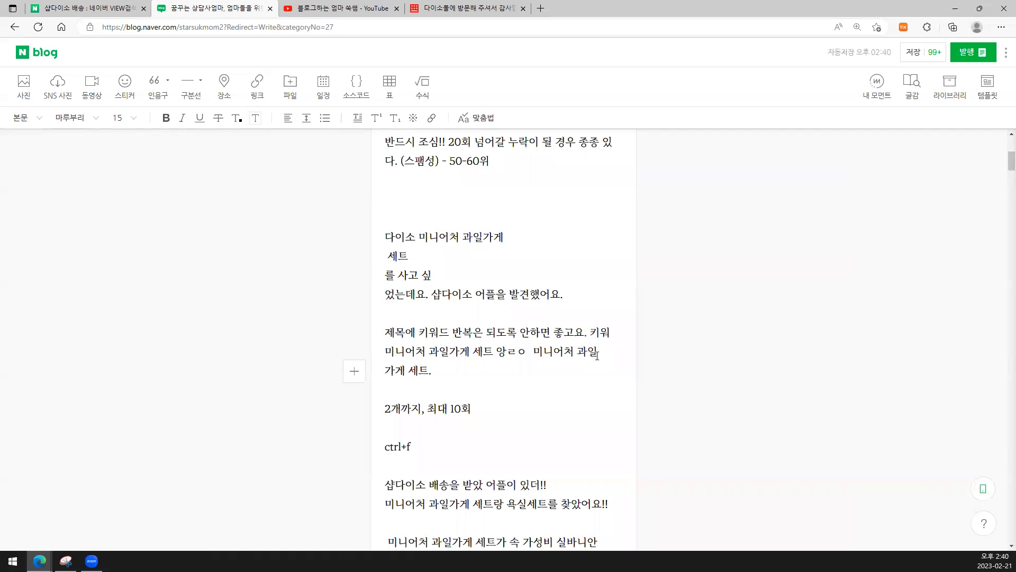
scroll(598, 356, "up", 1)
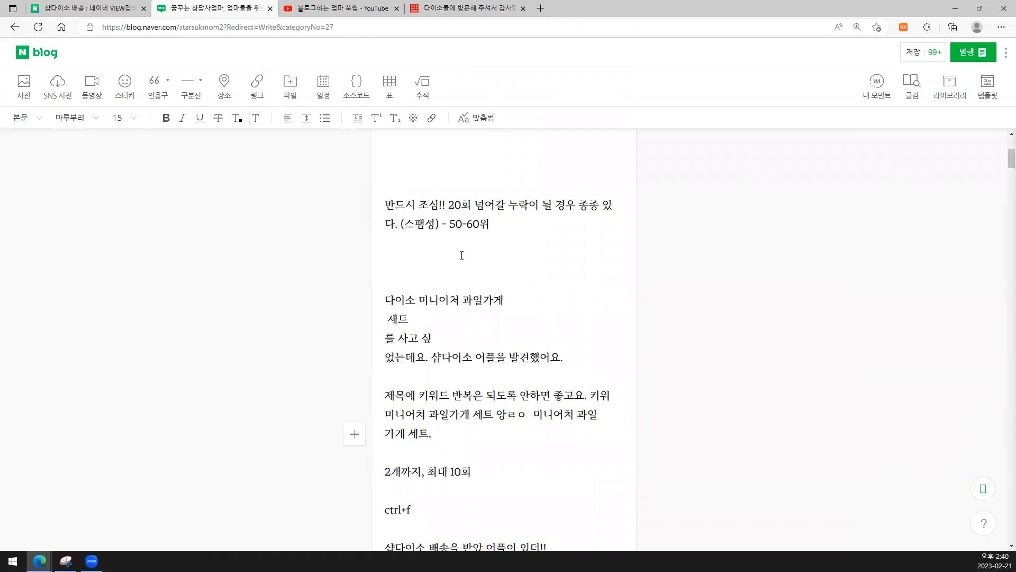
scroll(462, 255, "up", 4)
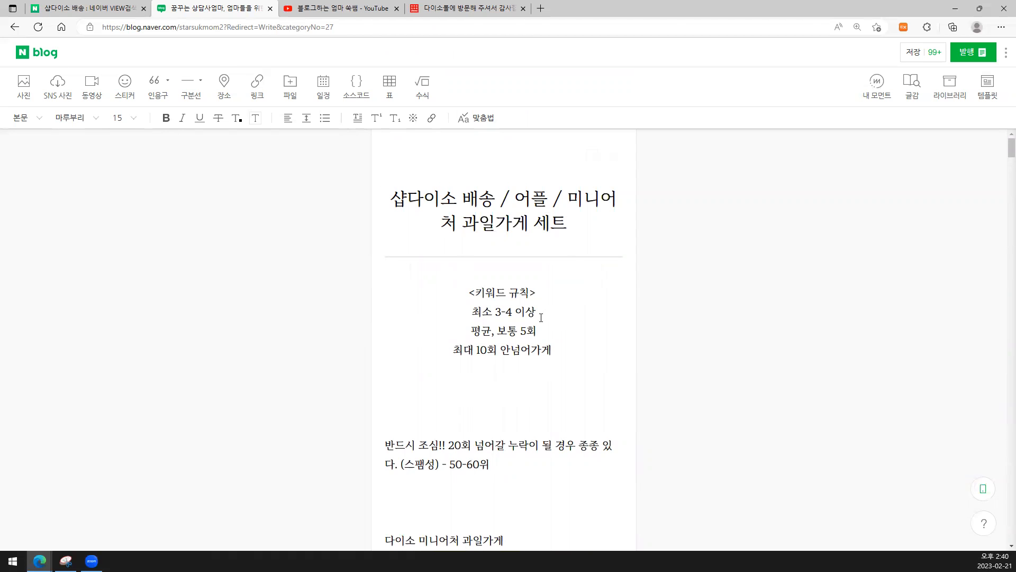
- Search Naver for "키워드마스터" across all result types and open the 웨어이즈포스트 keyword tool
left_click(74, 4)
left_click_drag(288, 57, 158, 58)
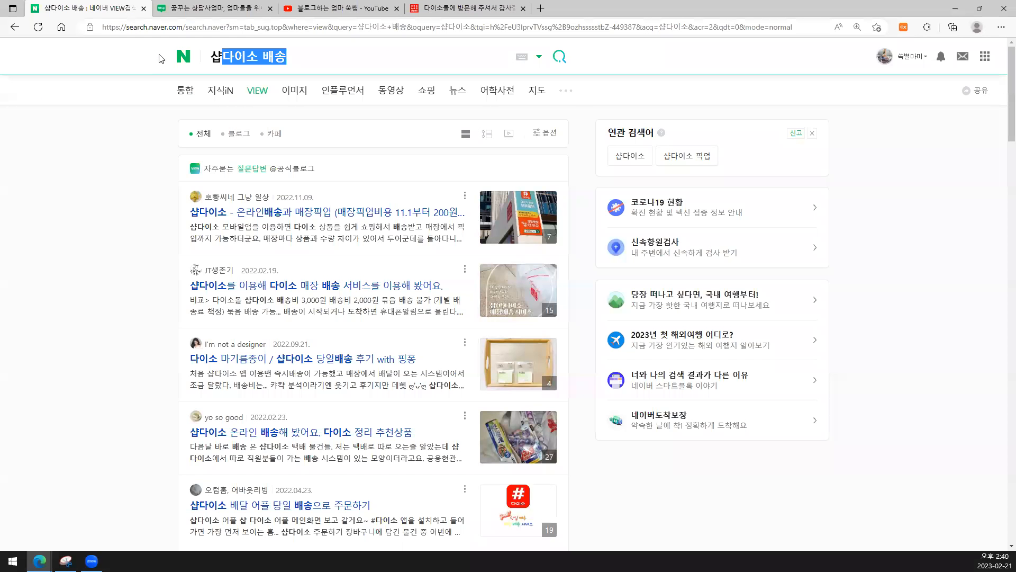
type("키웓드마스터")
key("Return")
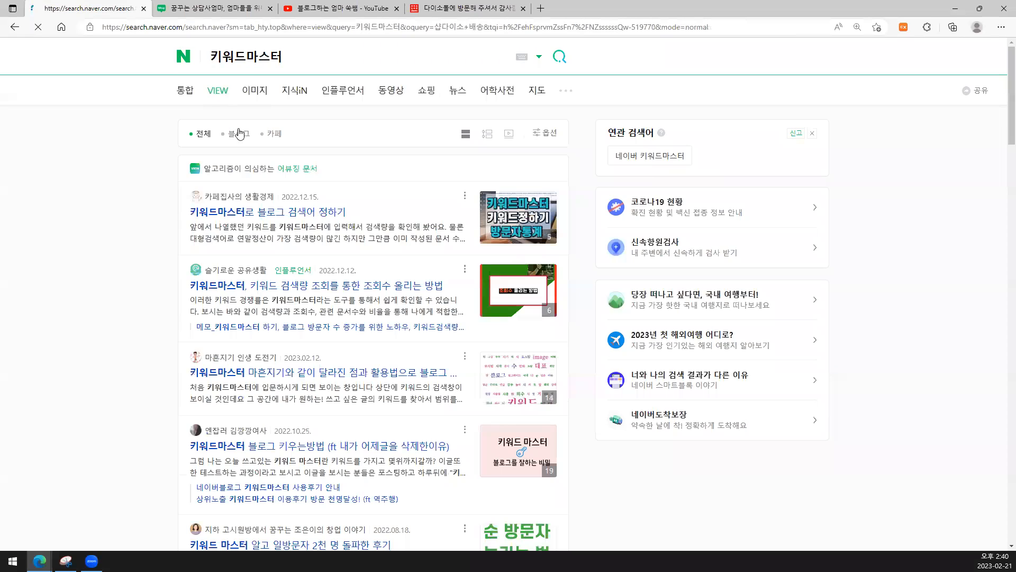
left_click(189, 98)
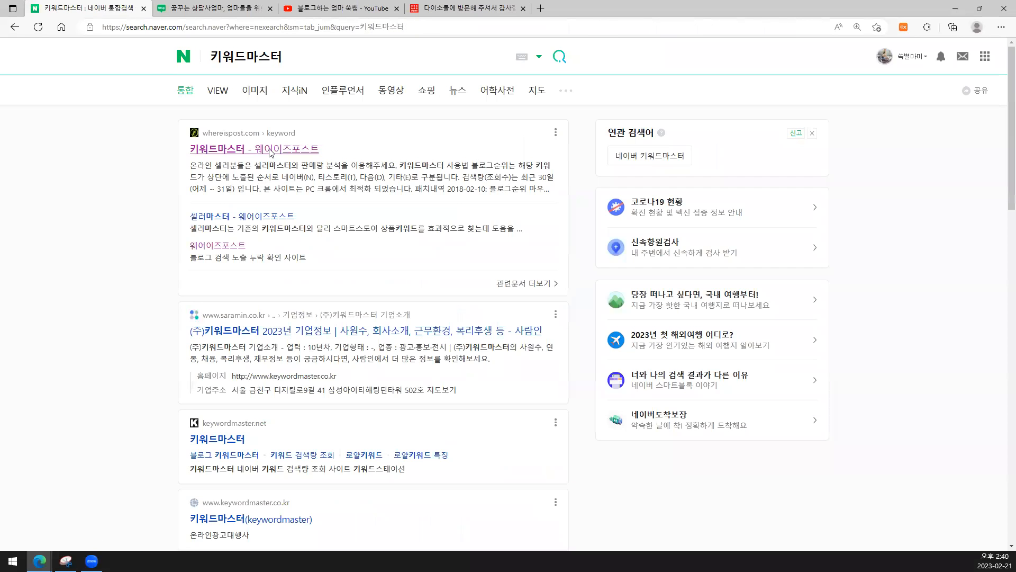
left_click(271, 150)
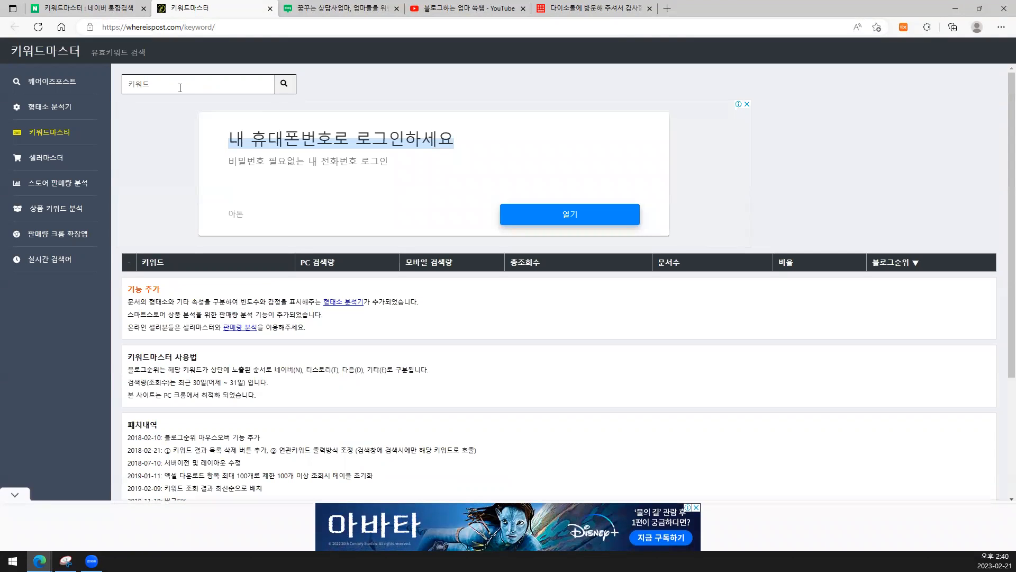
- Copy "샵다이소 배송" from the blog post title and look it up in 키워드마스터
left_click(361, 10)
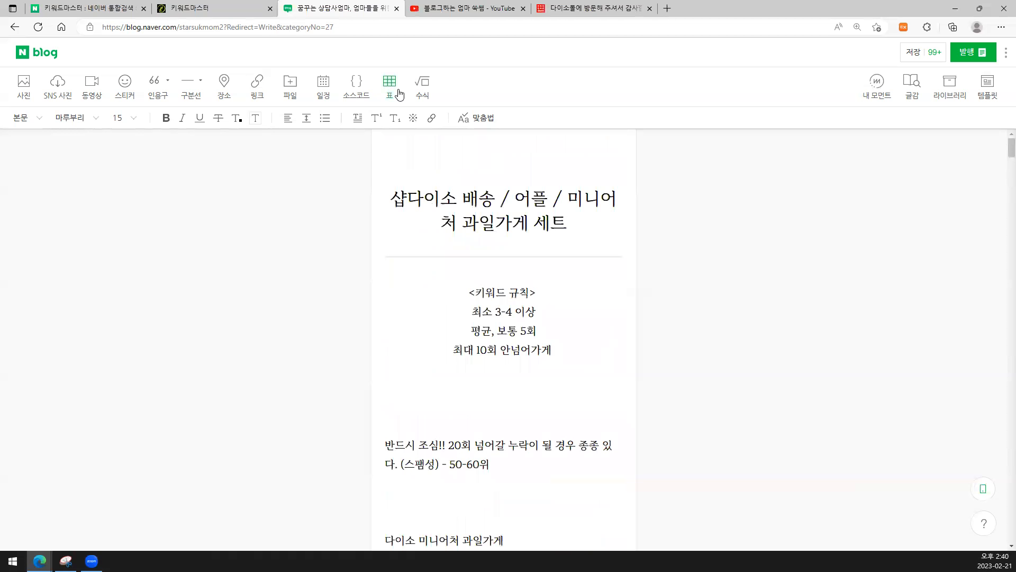
left_click_drag(390, 198, 491, 202)
key("ctrl+c")
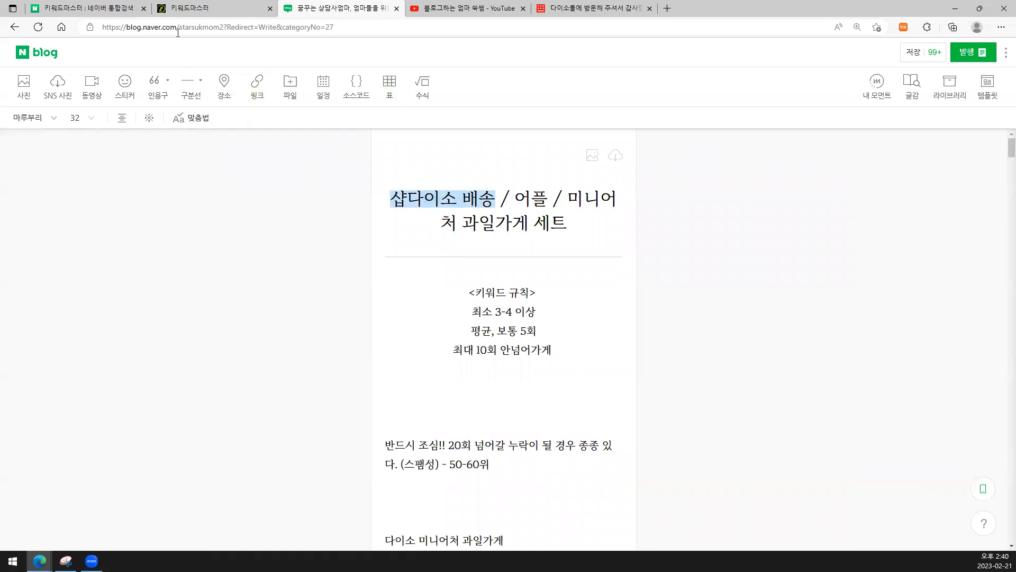
left_click(188, 8)
left_click(238, 83)
key("ctrl+v")
key("Return")
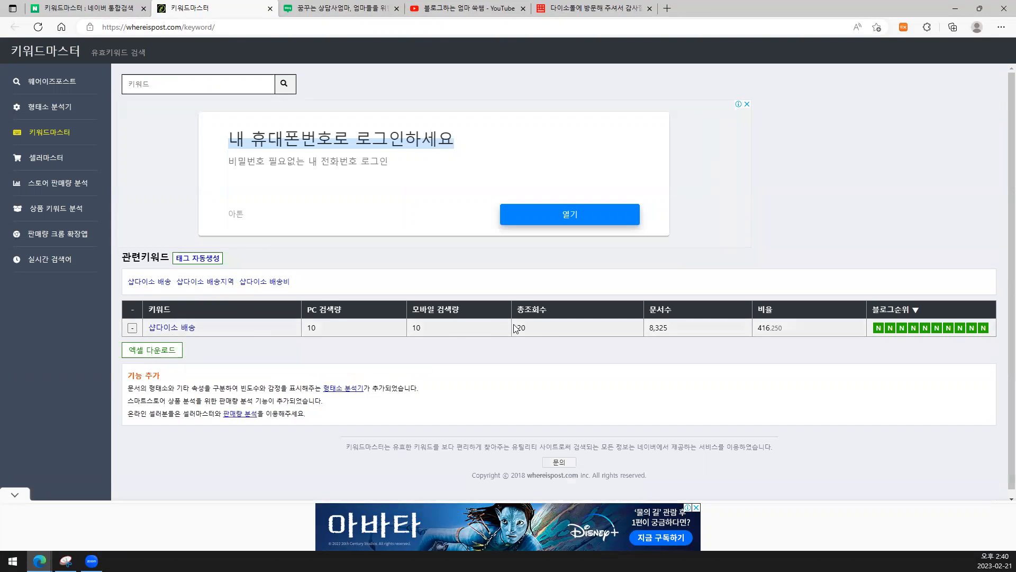
- Examine the total search count of "샵다이소 배송" in the keyword table
left_click(548, 341)
left_click_drag(542, 327, 503, 327)
left_click(536, 346)
left_click(504, 349)
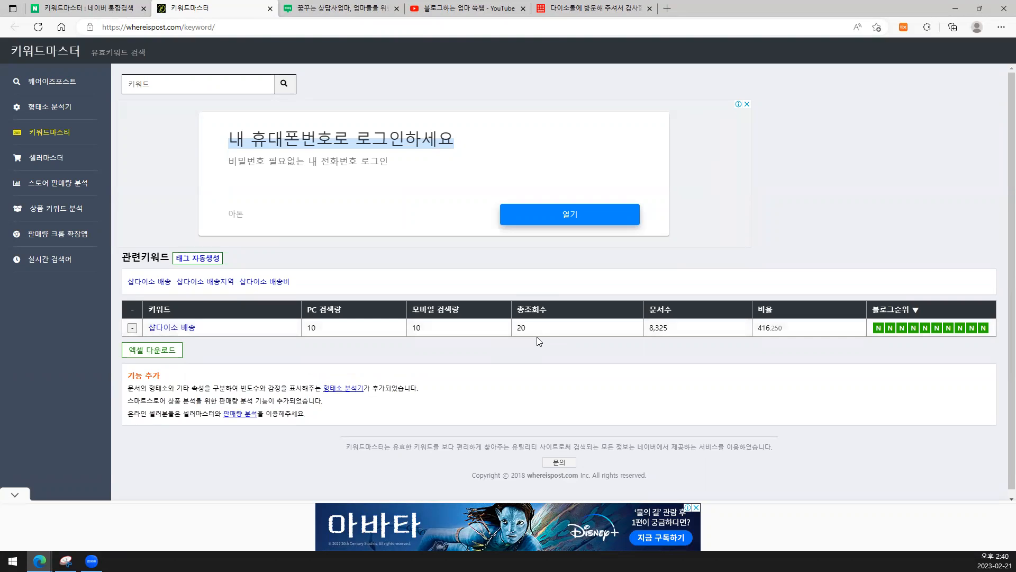
left_click_drag(572, 326, 493, 330)
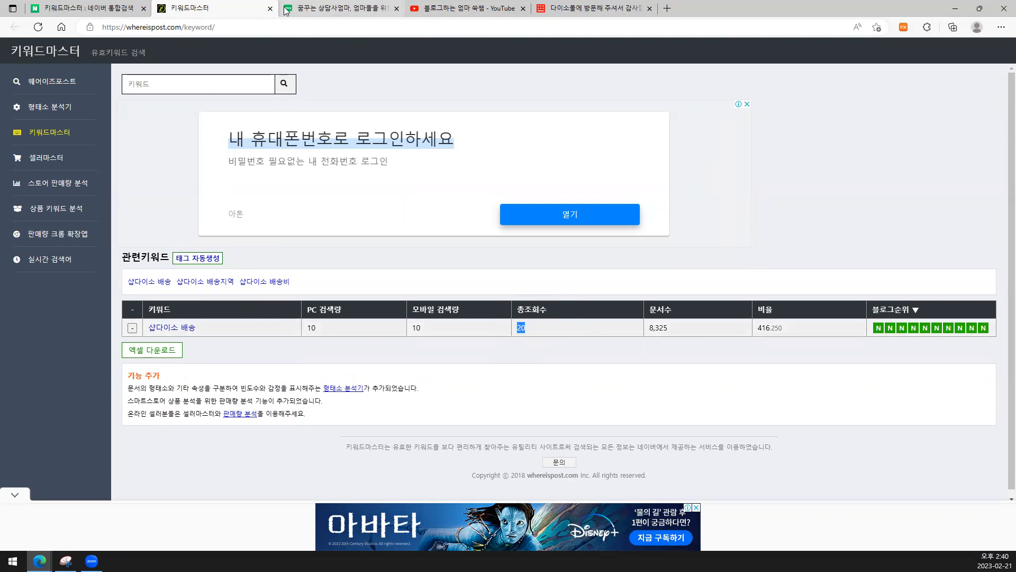
- Check the blog post title again and look up "샵다이소 어플" in 키워드마스터
left_click(324, 8)
left_click(183, 9)
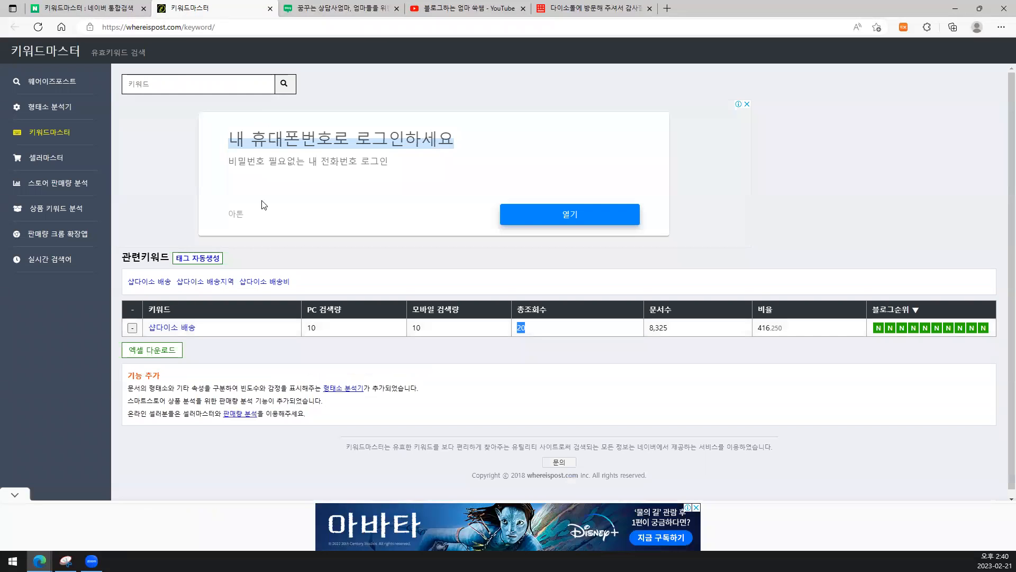
left_click(198, 89)
type("샵다이소 배송")
key("Return")
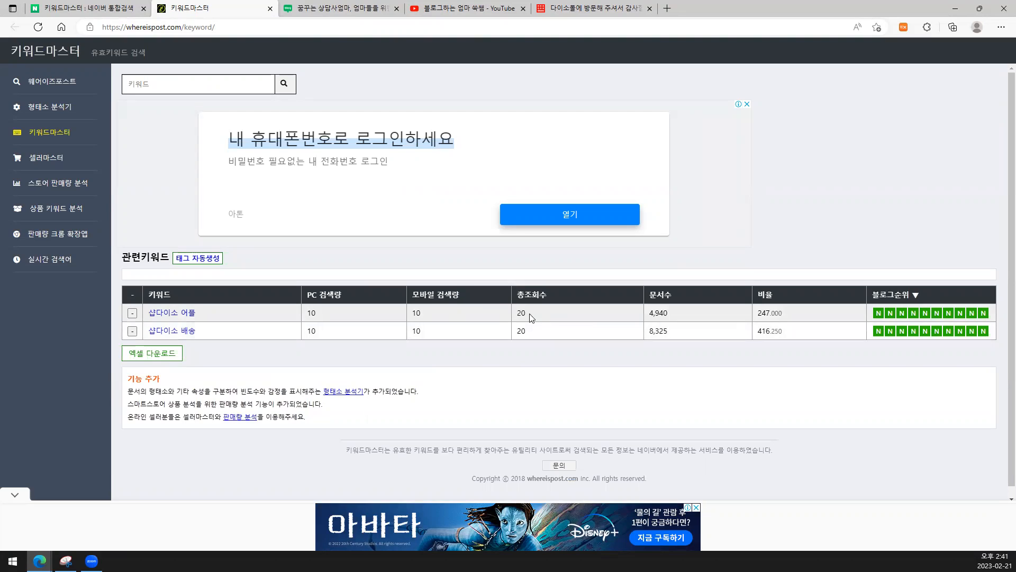
- Look up the shorter keyword "샵다이소" and examine its total search count and blog rankings
left_click(316, 4)
left_click(233, 7)
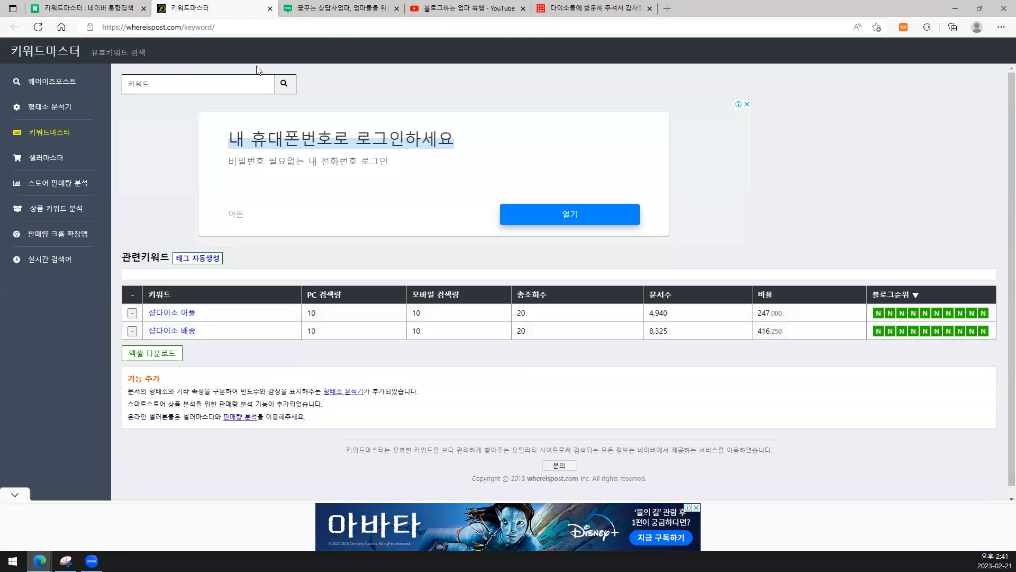
left_click(216, 80)
type("샵다이소")
key("Return")
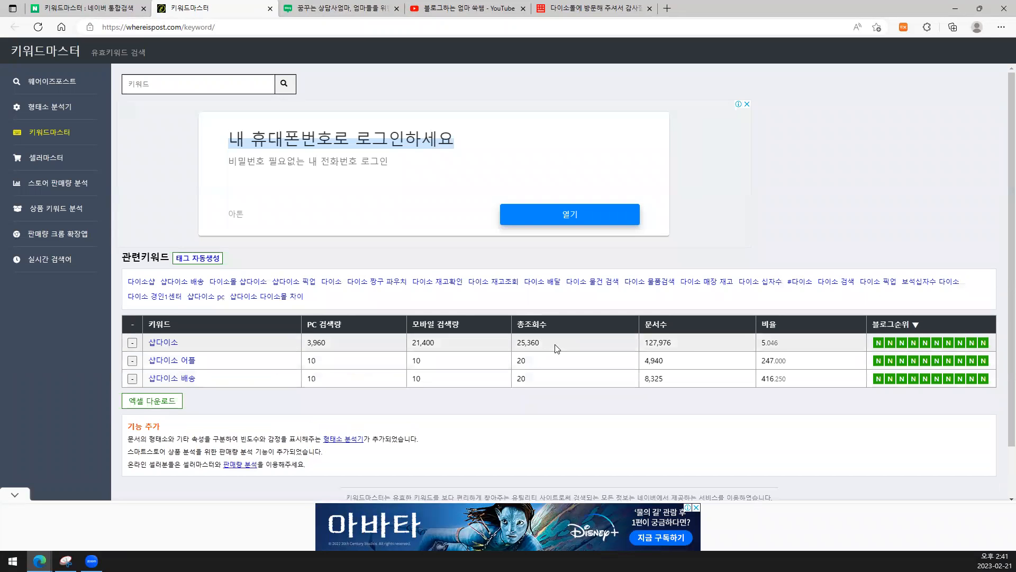
left_click_drag(559, 344, 503, 347)
mouse_move(879, 344)
left_click(393, 305)
left_click_drag(393, 306, 326, 306)
- Look up the related keywords "다이소샵" and "샵다이소 픽업" and examine their total search counts
left_click(152, 285)
left_click_drag(538, 343, 508, 349)
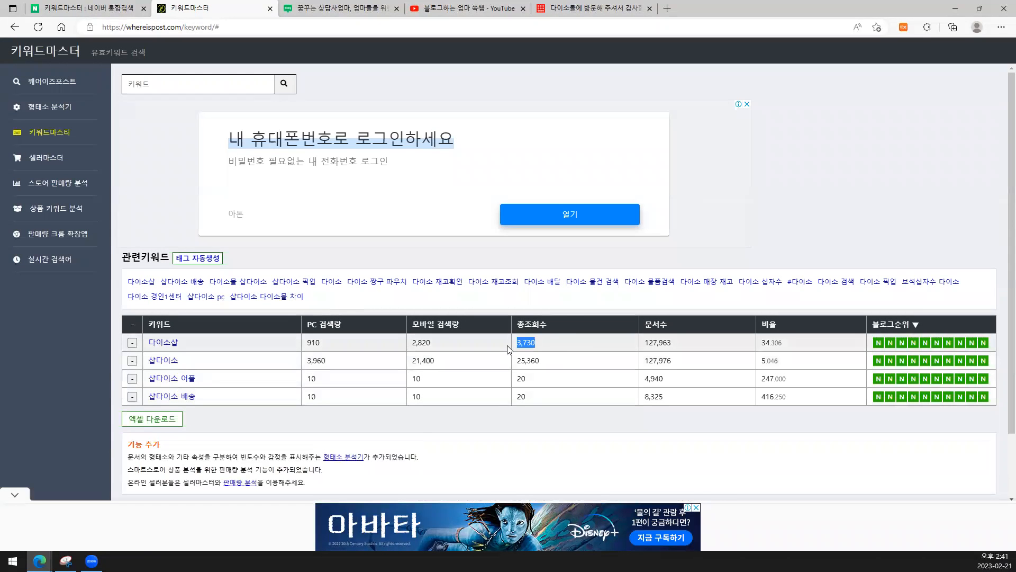
left_click(377, 303)
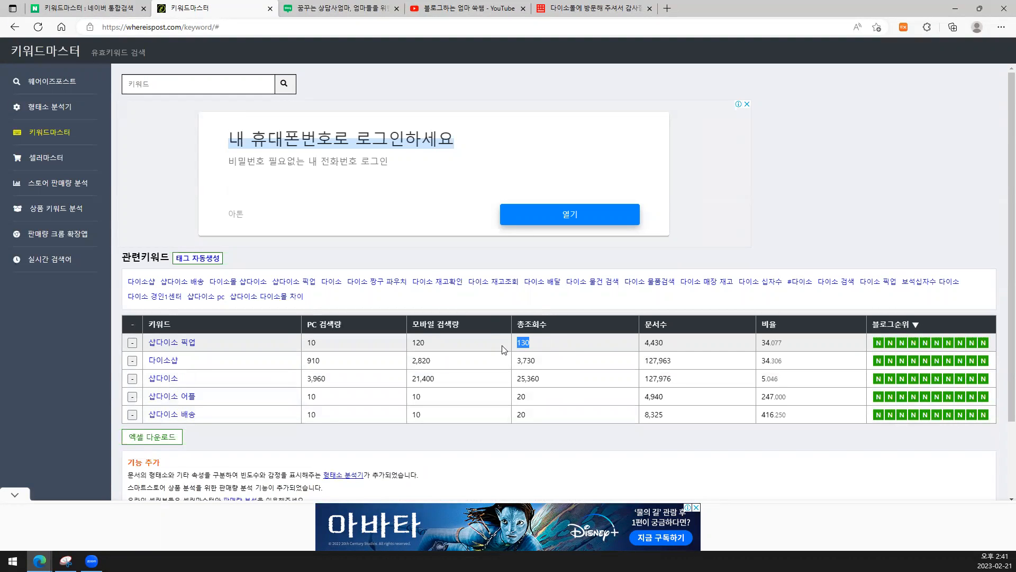
left_click(490, 305)
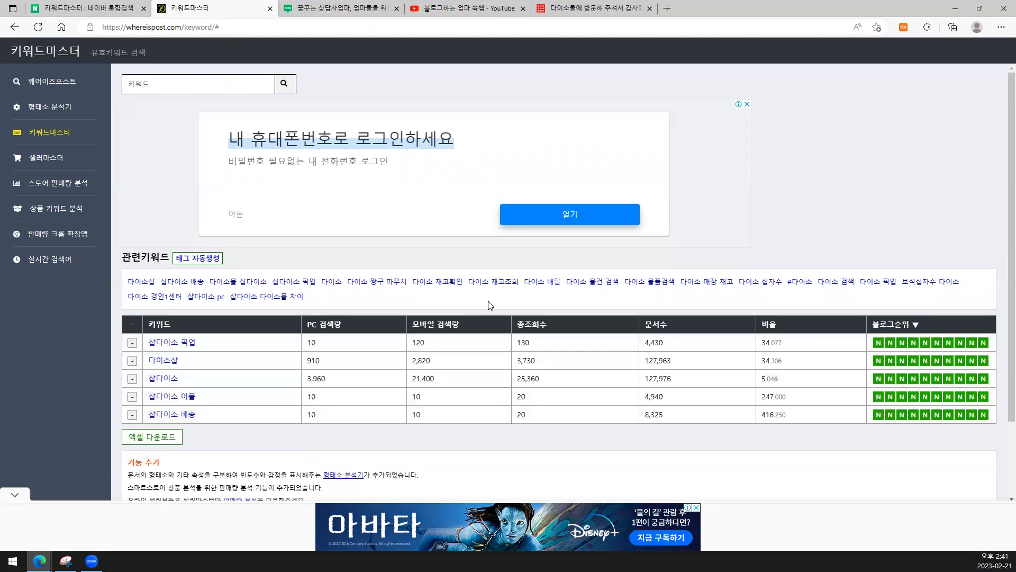
left_click_drag(557, 339, 504, 347)
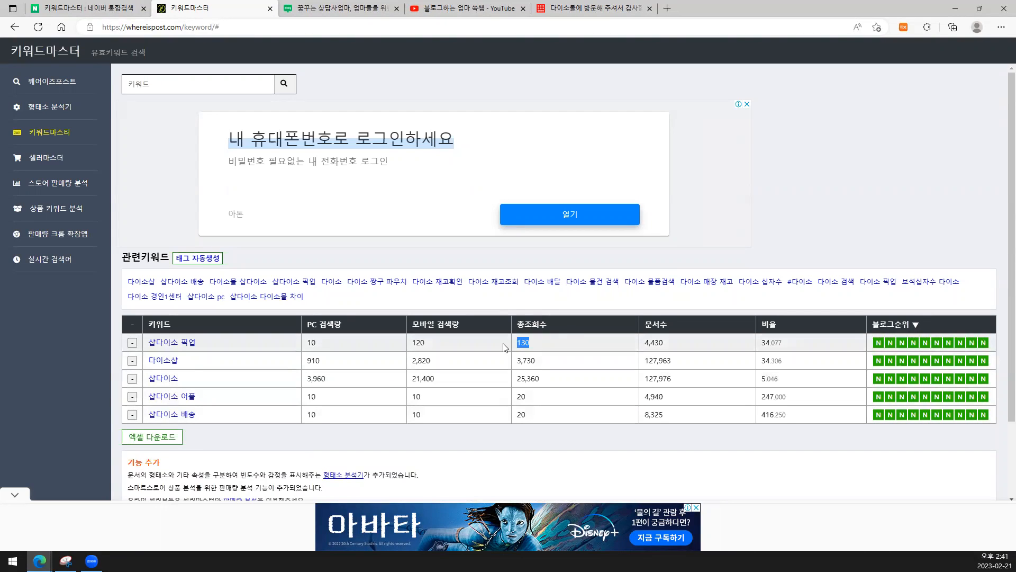
left_click(533, 311)
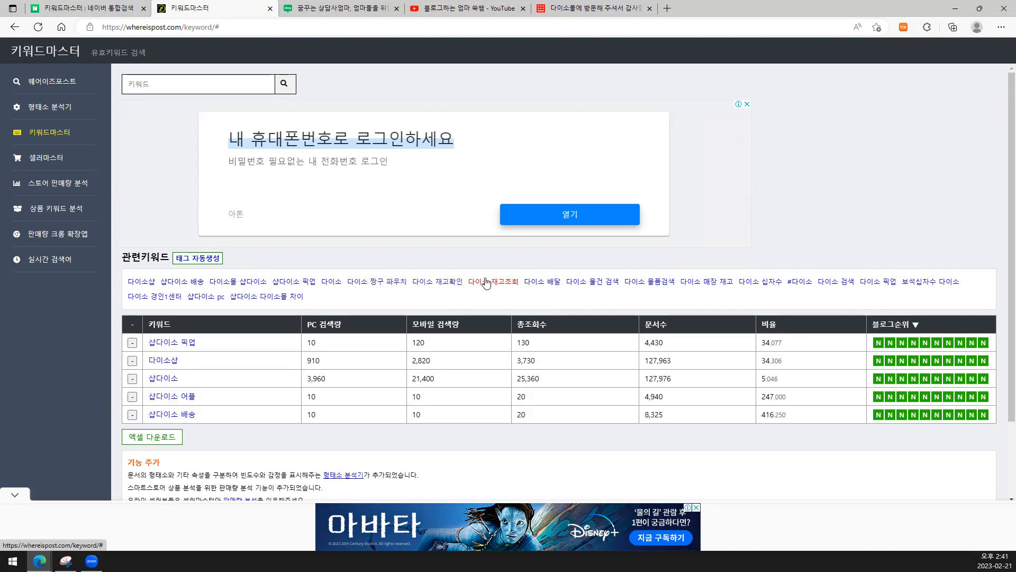
- Look up the related keywords "다이소 배달", "다이소 물건 검색", "다이소 십자수" and "보석십자수 다이소" and read their total search counts
left_click(533, 281)
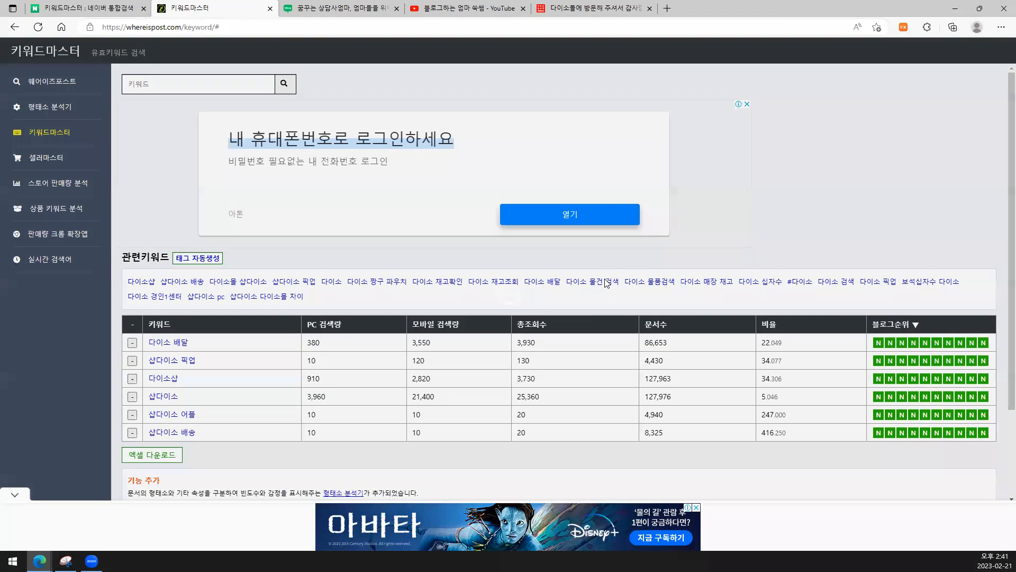
left_click(606, 286)
left_click(765, 283)
left_click(930, 283)
left_click_drag(572, 369, 478, 351)
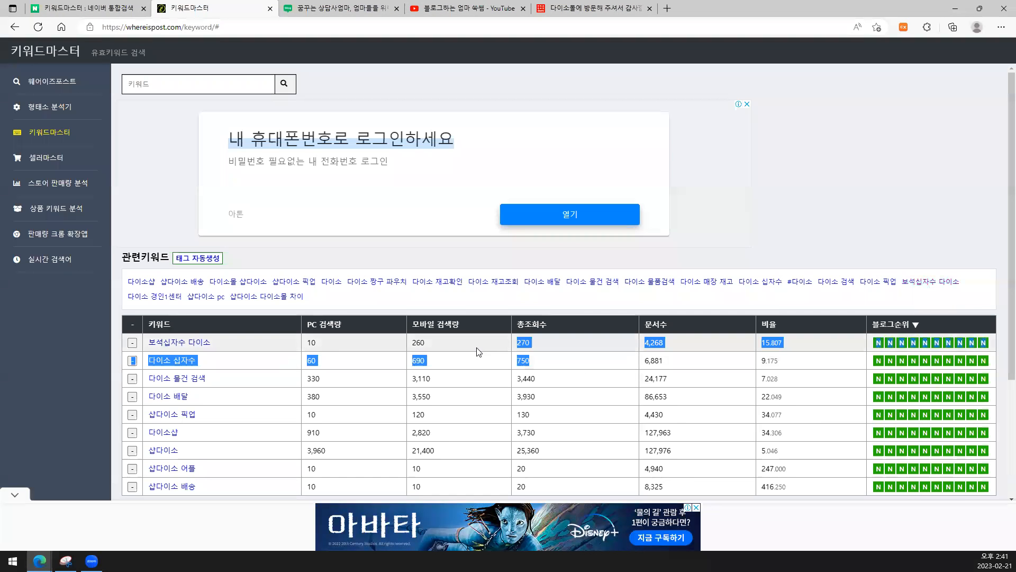
- Look up the related keywords "다이소 경인1센터" and "샵다이소 다이소몰 차이" and examine their total search counts
left_click(165, 296)
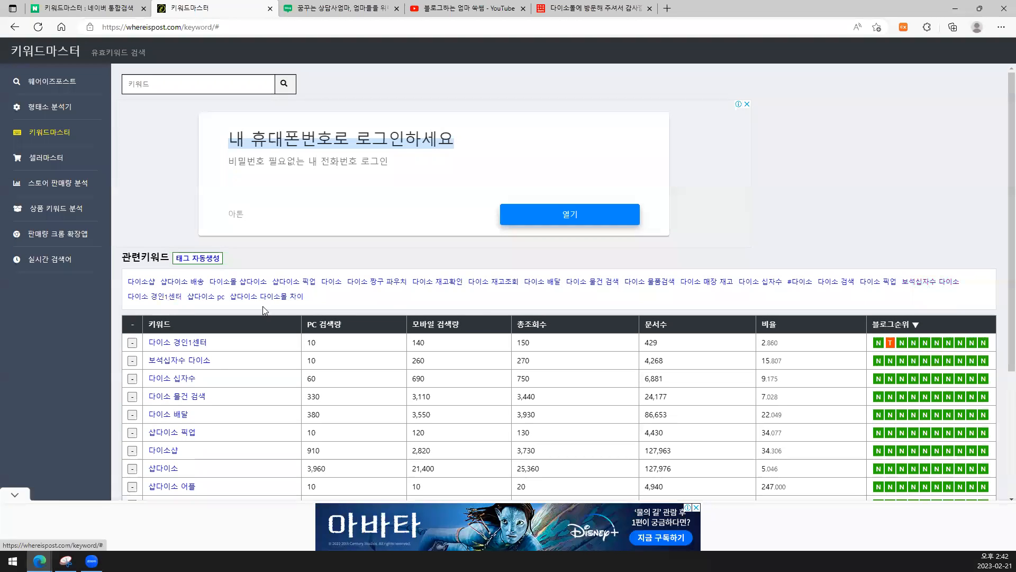
left_click_drag(122, 306, 184, 299)
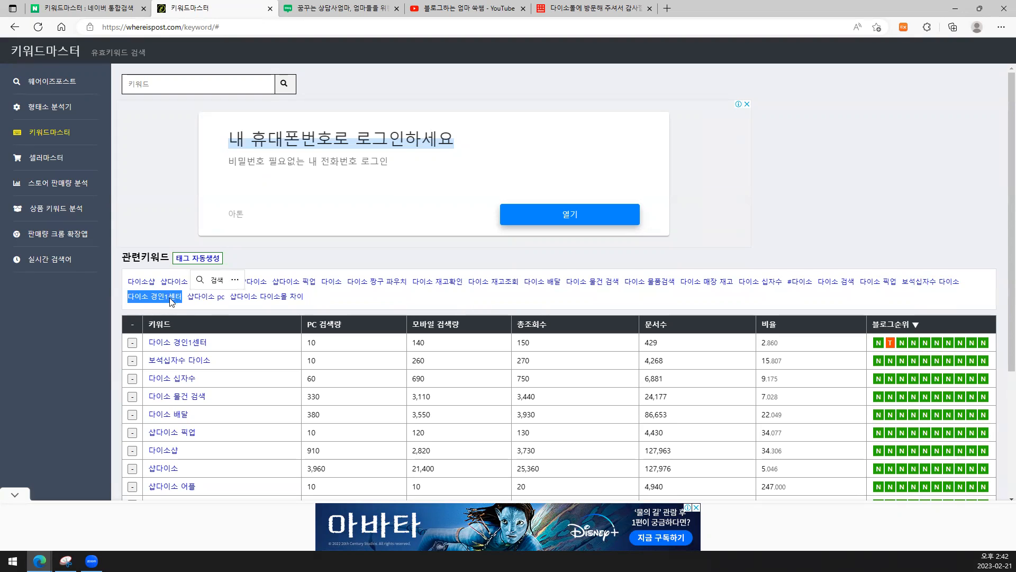
left_click_drag(580, 345, 448, 352)
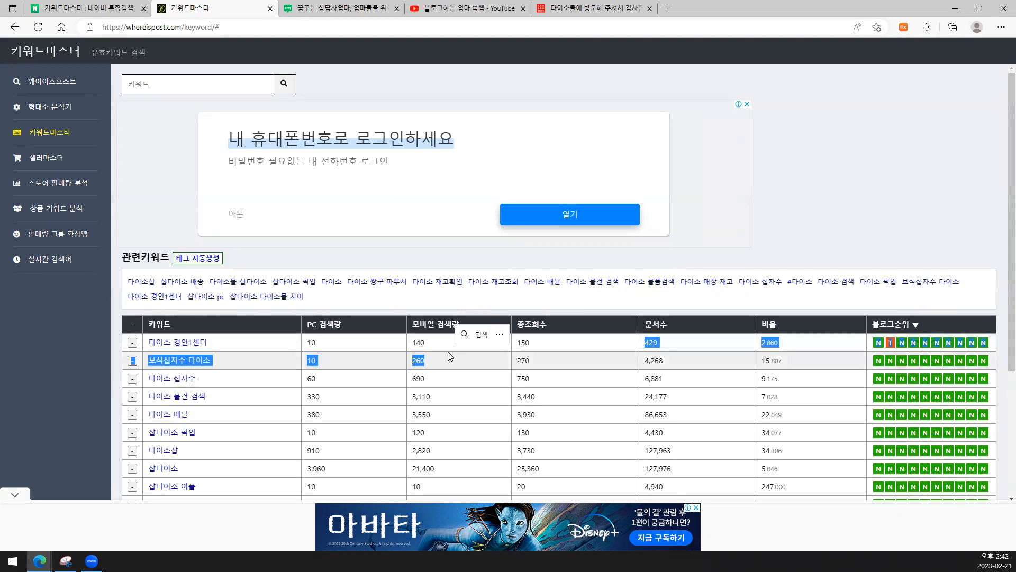
left_click(465, 306)
left_click(276, 296)
left_click_drag(539, 337, 511, 341)
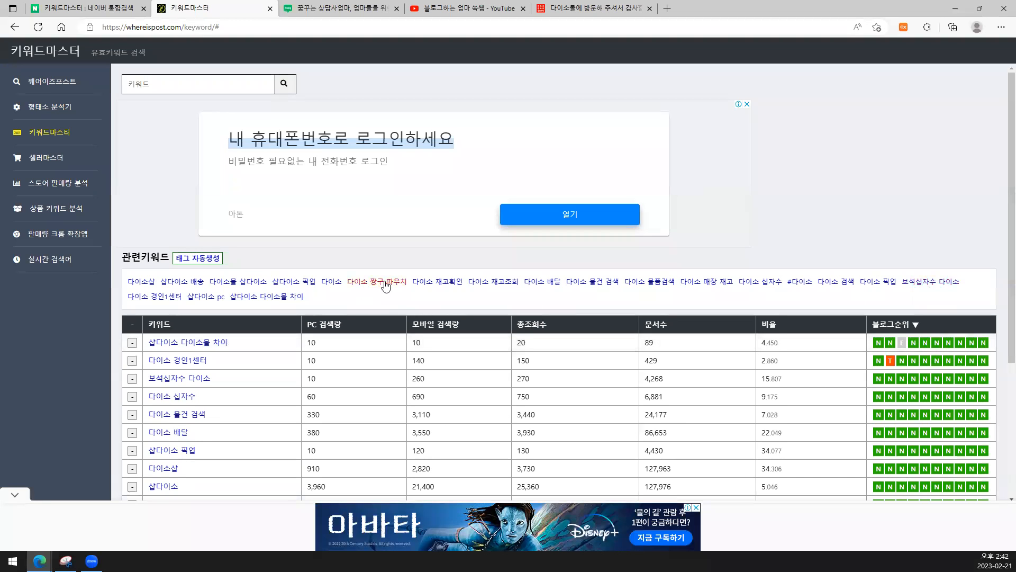
- Look up "다이소 짱구 파우치", "다이소 재고확인" and "다이소 재고조회", and compare search and document counts across the keyword list
left_click(382, 281)
left_click(450, 289)
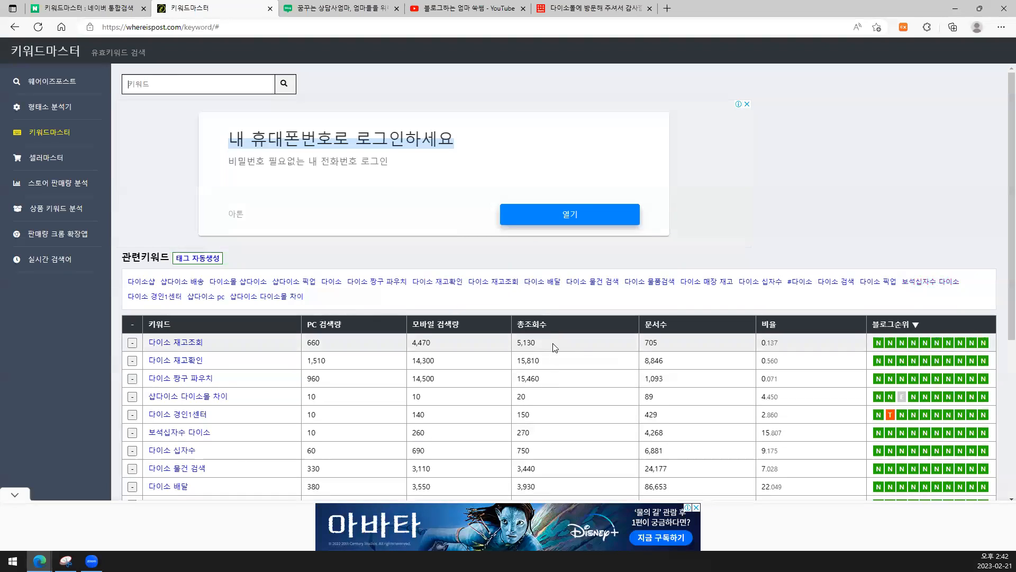
left_click_drag(556, 347, 153, 343)
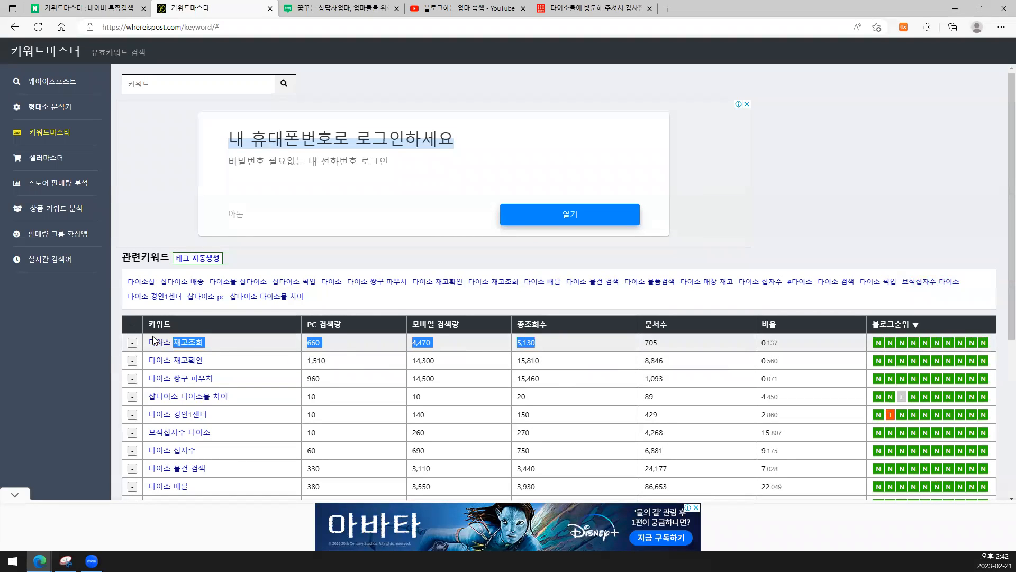
double_click(651, 343)
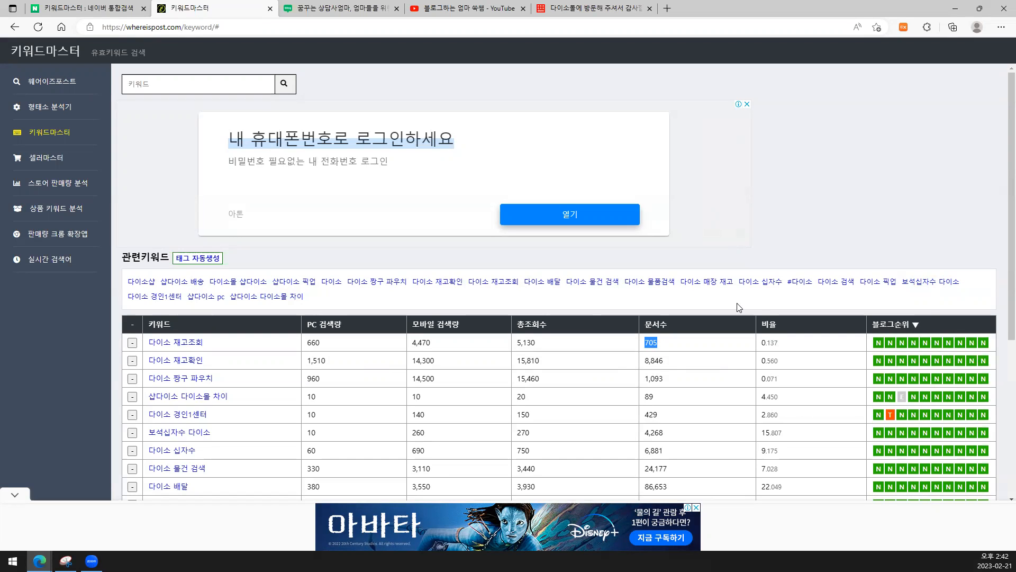
scroll(740, 307, "down", 1)
left_click_drag(709, 353, 483, 353)
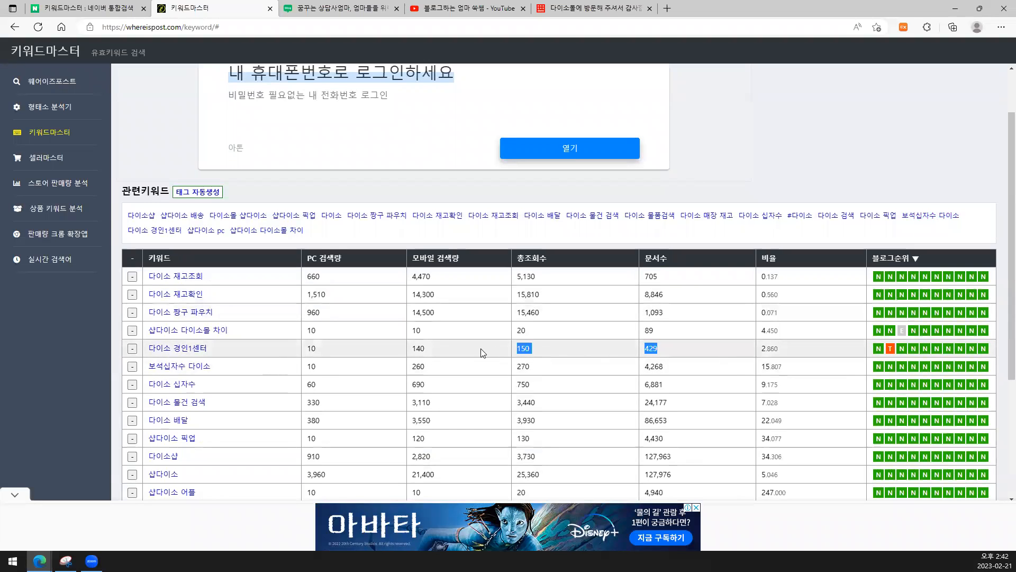
- Remove "샵다이소" from the keyword list and examine the total search count of "샵다이소 어플"
scroll(430, 354, "down", 2)
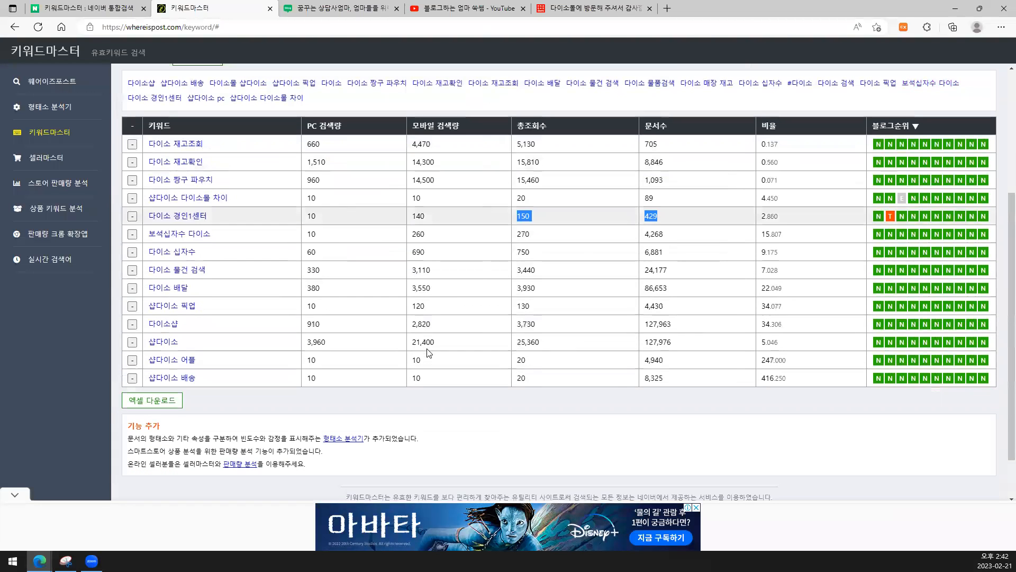
left_click(133, 342)
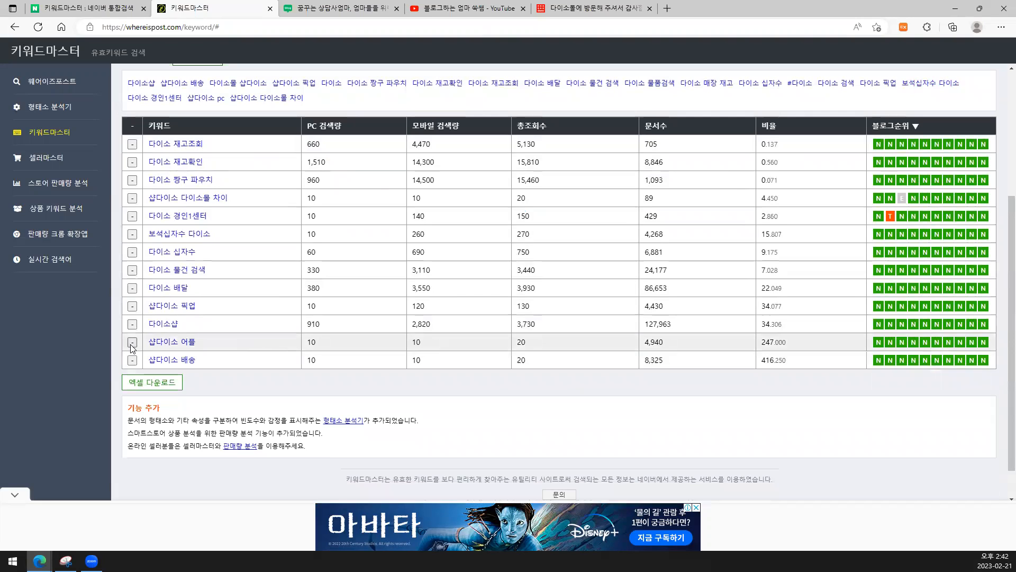
left_click_drag(528, 344, 499, 343)
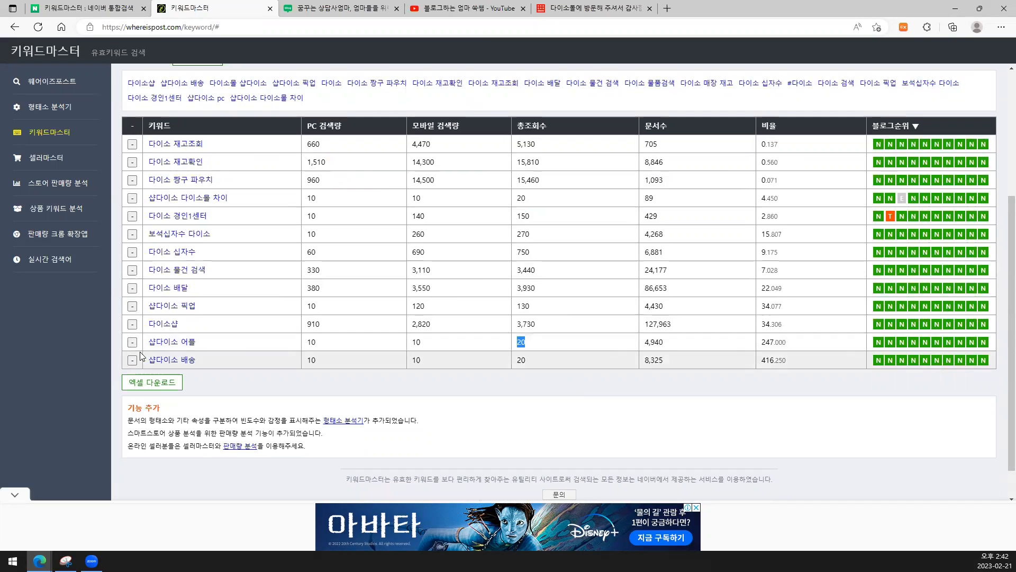
- View Naver's VIEW results for "키워드마스터" and return to the keyword tool
left_click(112, 10)
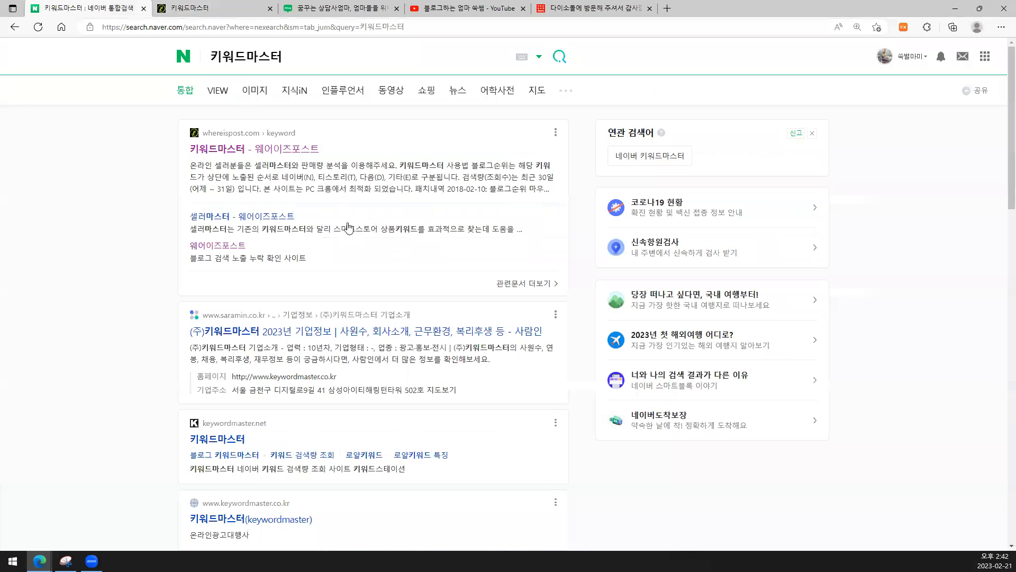
left_click(217, 90)
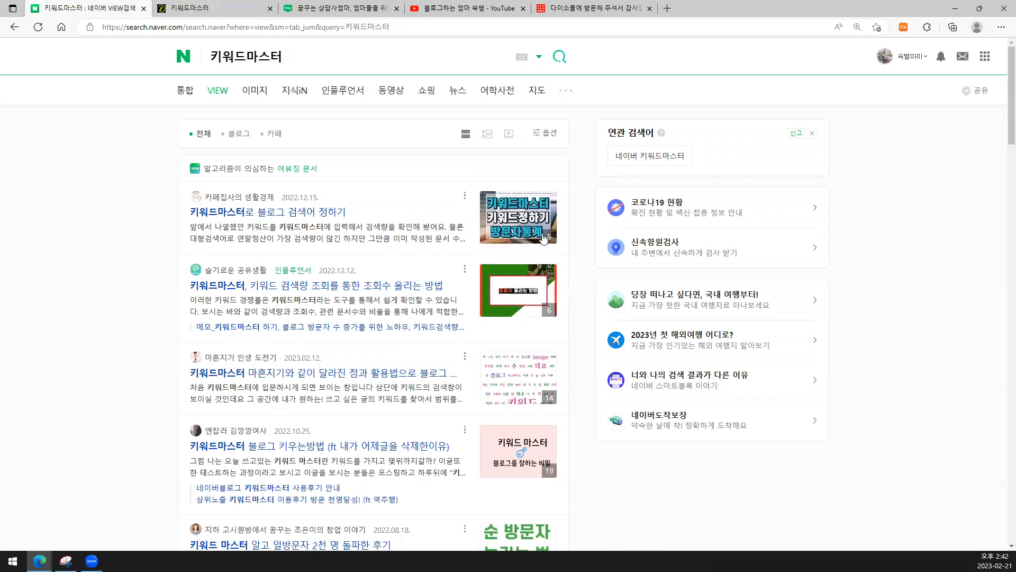
left_click(317, 61)
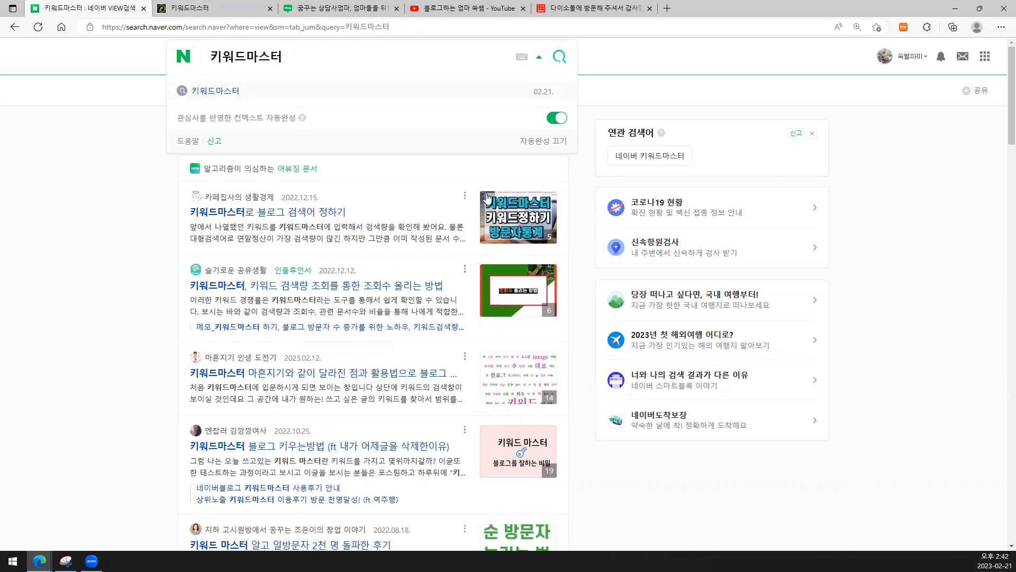
left_click(221, 7)
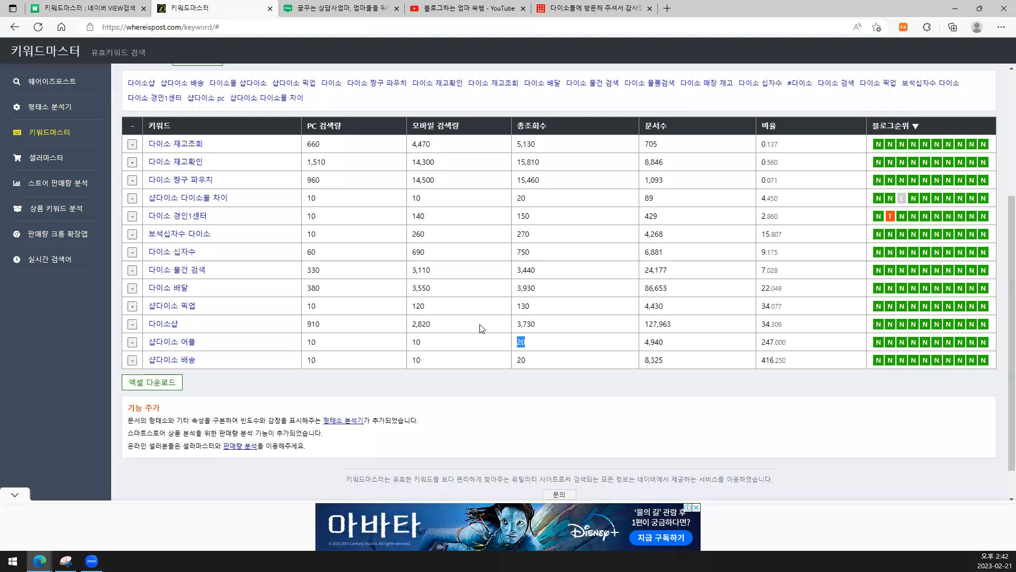
- Remove "샵다이소 어플", "샵다이소 배송", "샵다이소 다이소몰 차이", "다이소 짱구 파우치" and "다이소 재고확인" from the keyword list
left_click(133, 342)
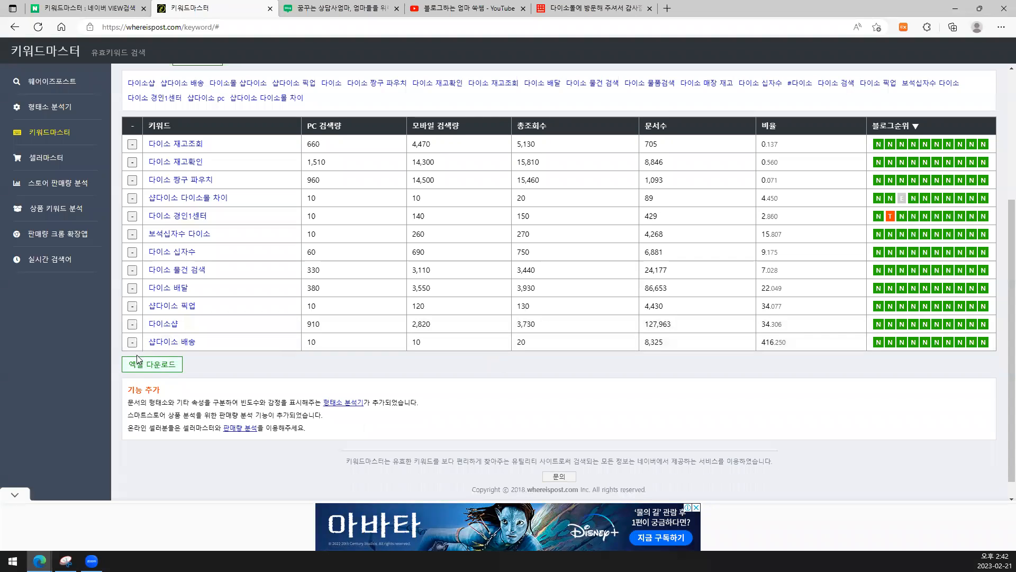
left_click(132, 342)
left_click(132, 198)
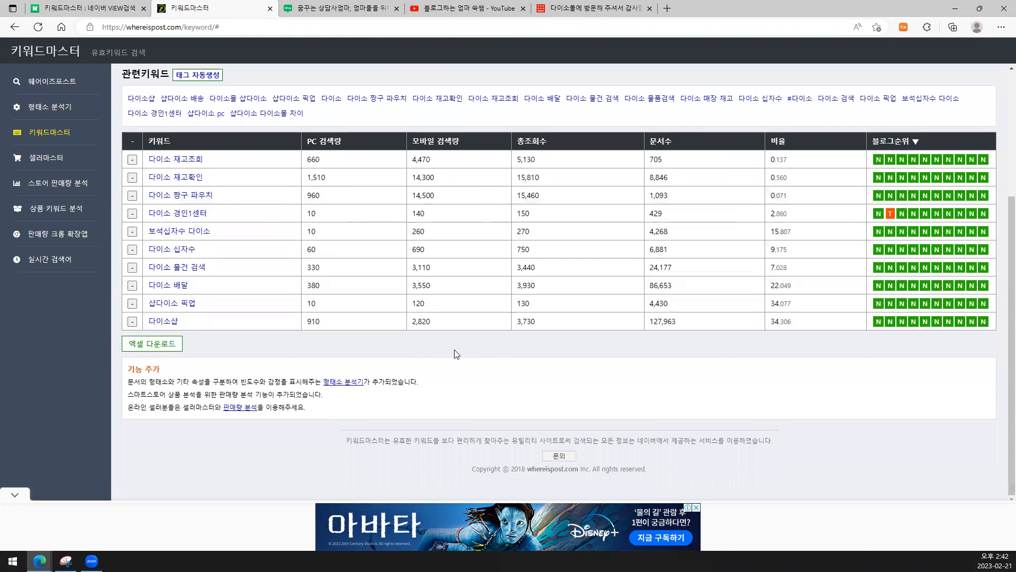
left_click(132, 196)
left_click(133, 198)
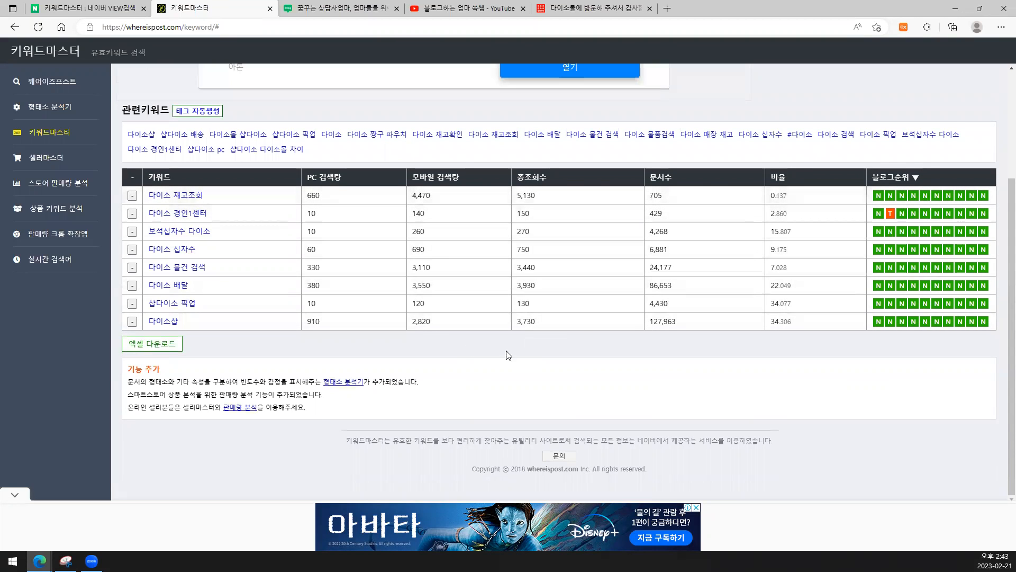
- Compare the total search counts of the remaining keywords, from "다이소 경인1센터" through "다이소 물건 검색"
left_click_drag(579, 329, 524, 177)
left_click(589, 344)
left_click_drag(531, 251, 505, 214)
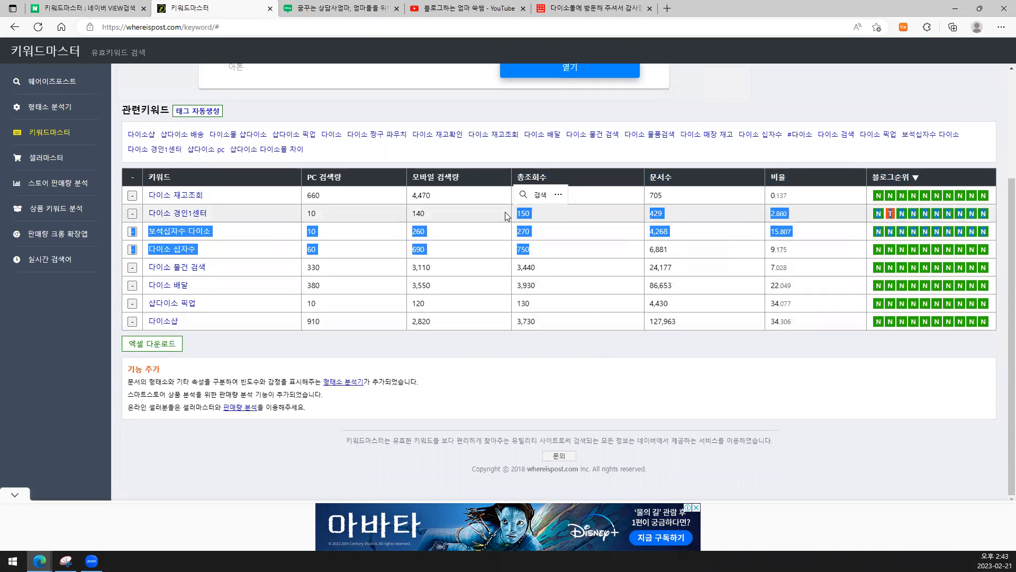
left_click(579, 313)
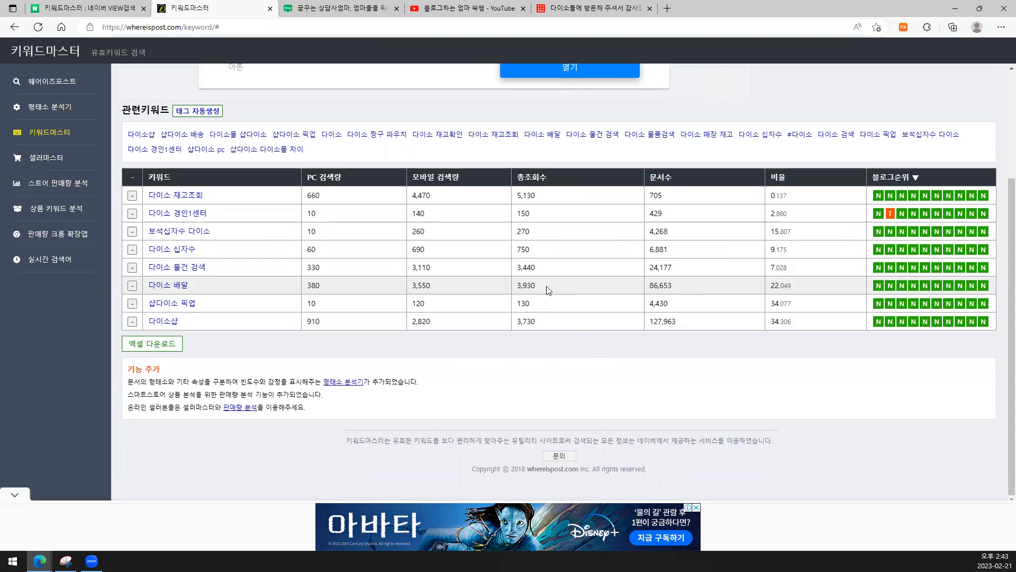
left_click_drag(560, 229, 482, 236)
left_click_drag(548, 266, 481, 267)
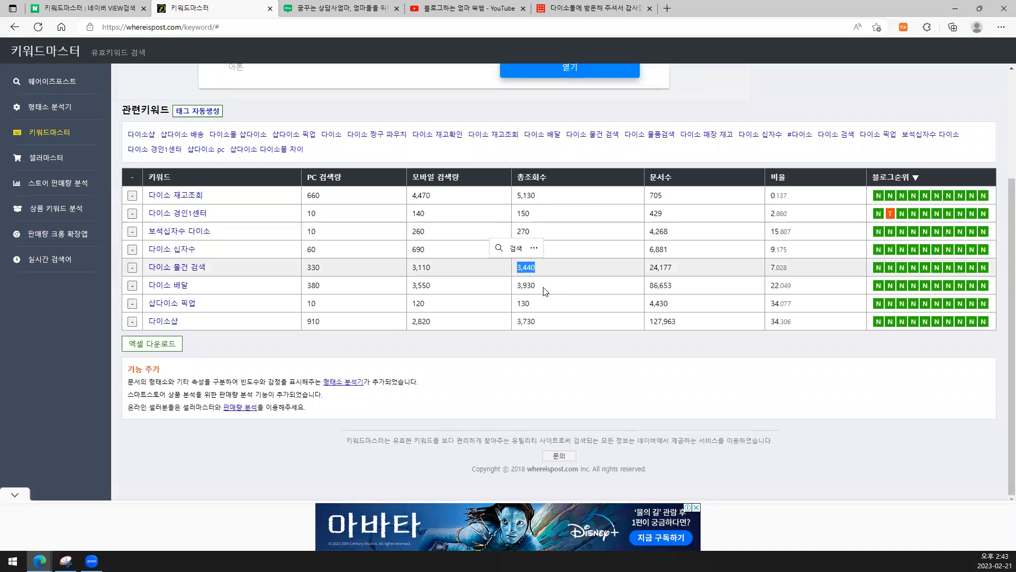
left_click(556, 338)
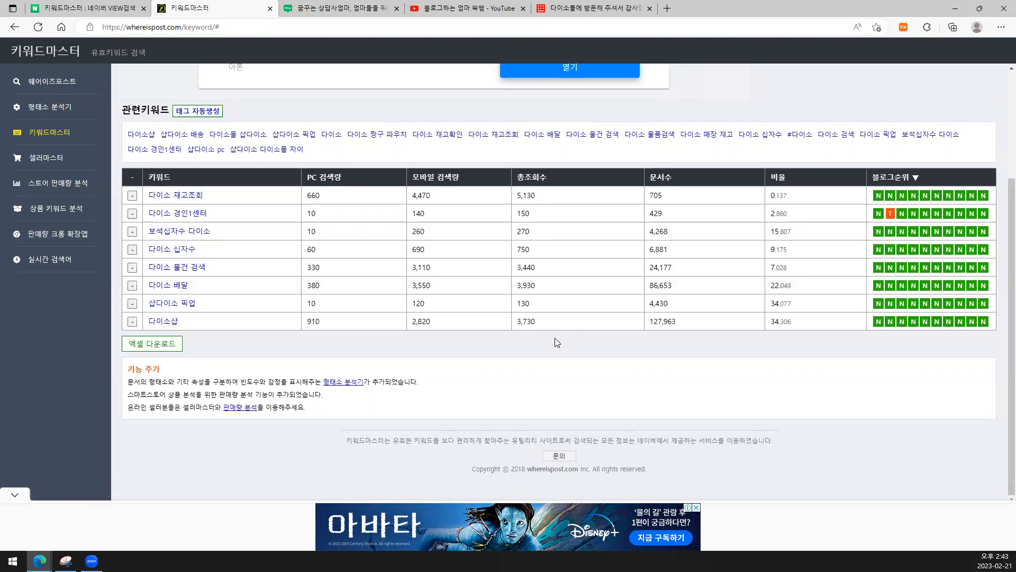
- Enter "샵다이소 픽업" in the keyword search field as the start of the title draft
scroll(555, 338, "up", 3)
left_click(227, 88)
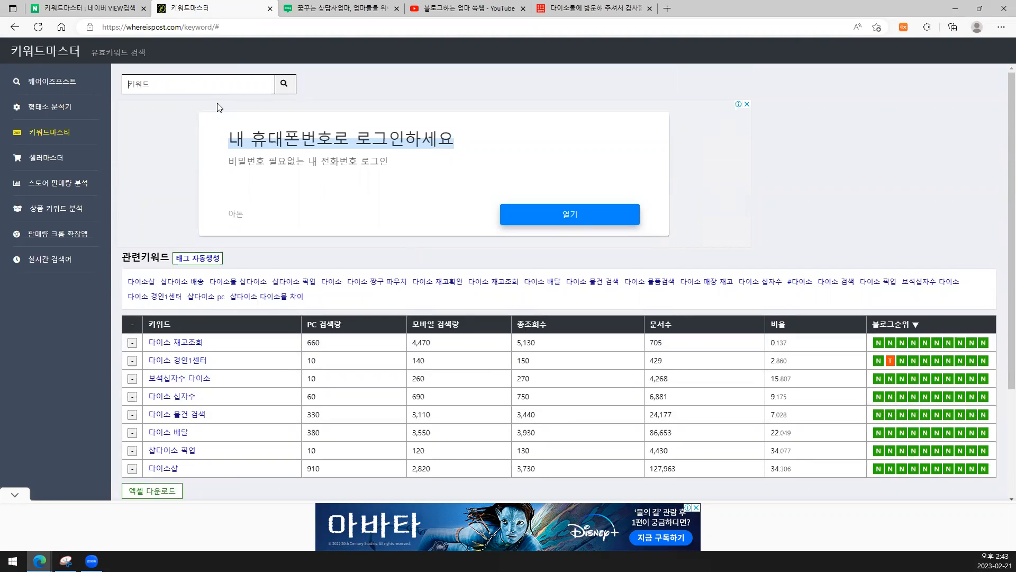
type("샵다이소 픽업")
- Compare the total search counts of "샵다이소 픽업", "다이소 배달" and "다이소 재고조회", and those from "다이소 경인1센터" to "다이소 십자수"
double_click(524, 451)
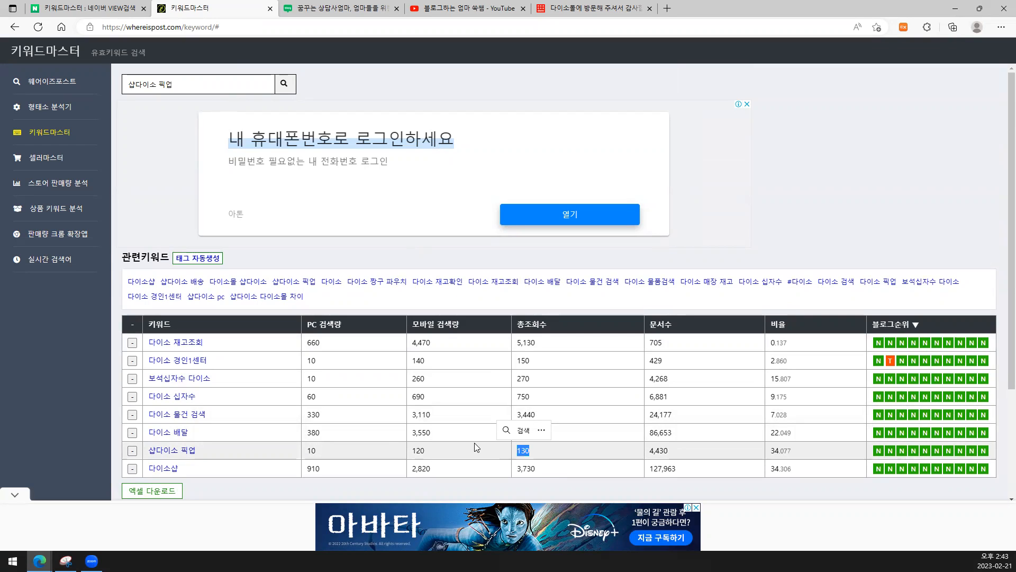
left_click(571, 478)
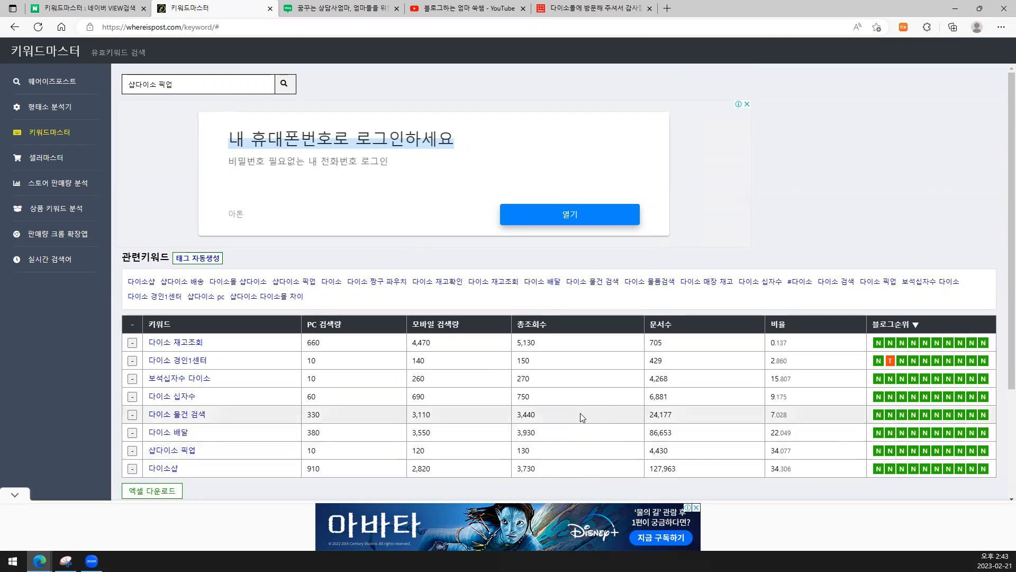
left_click_drag(570, 428, 487, 429)
left_click_drag(576, 342, 503, 339)
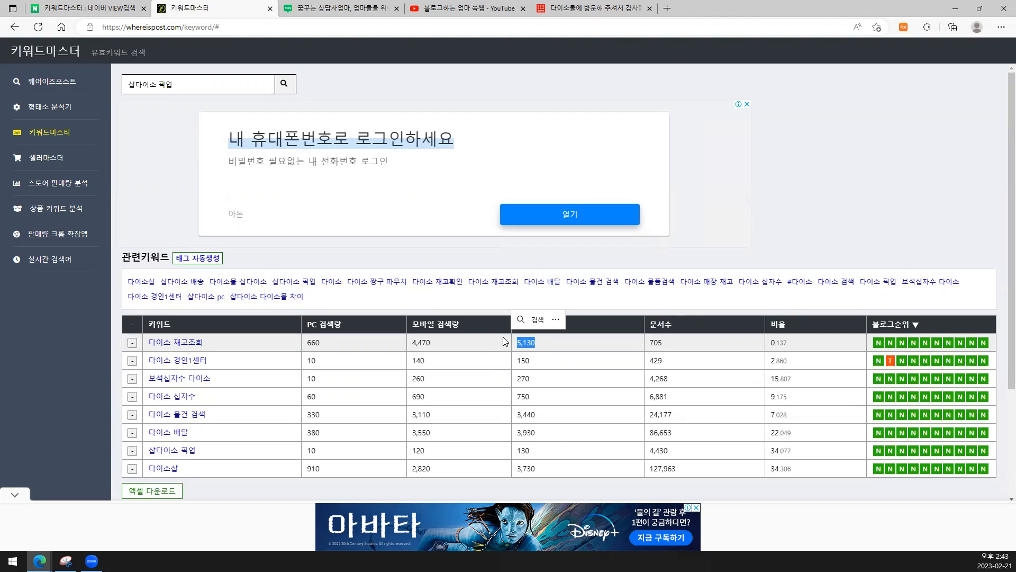
left_click_drag(556, 452, 485, 449)
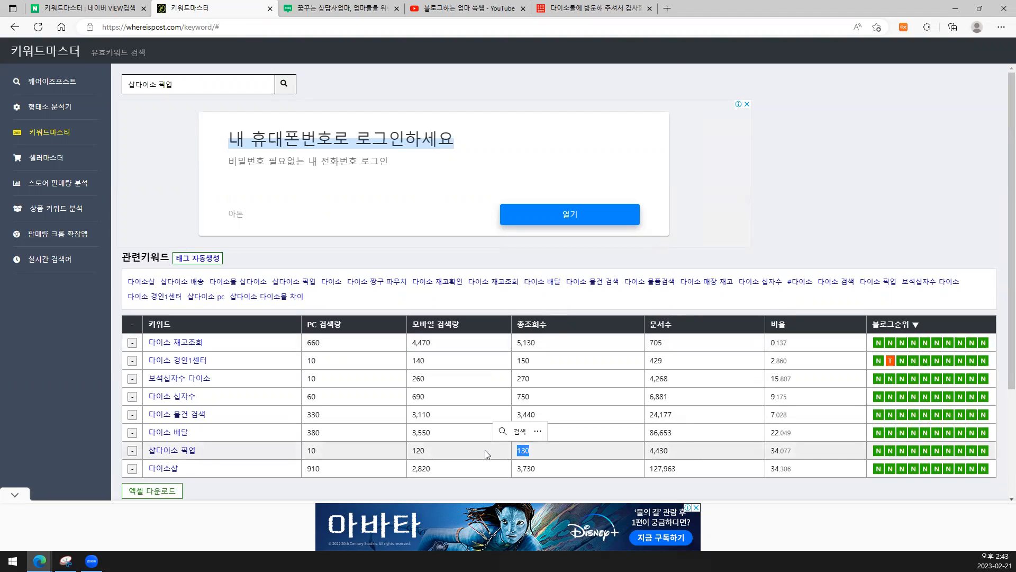
left_click(485, 449)
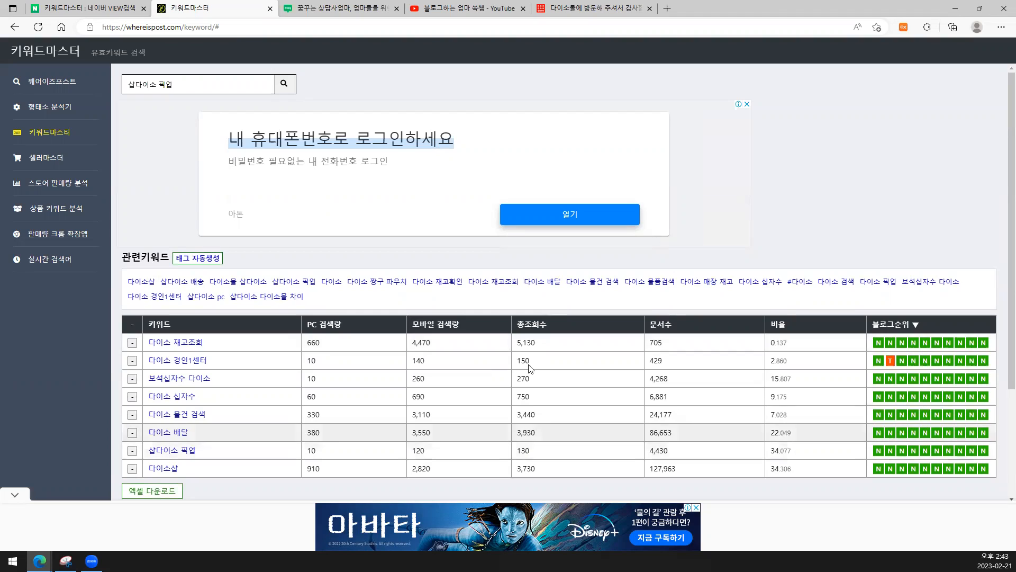
left_click_drag(553, 347, 485, 346)
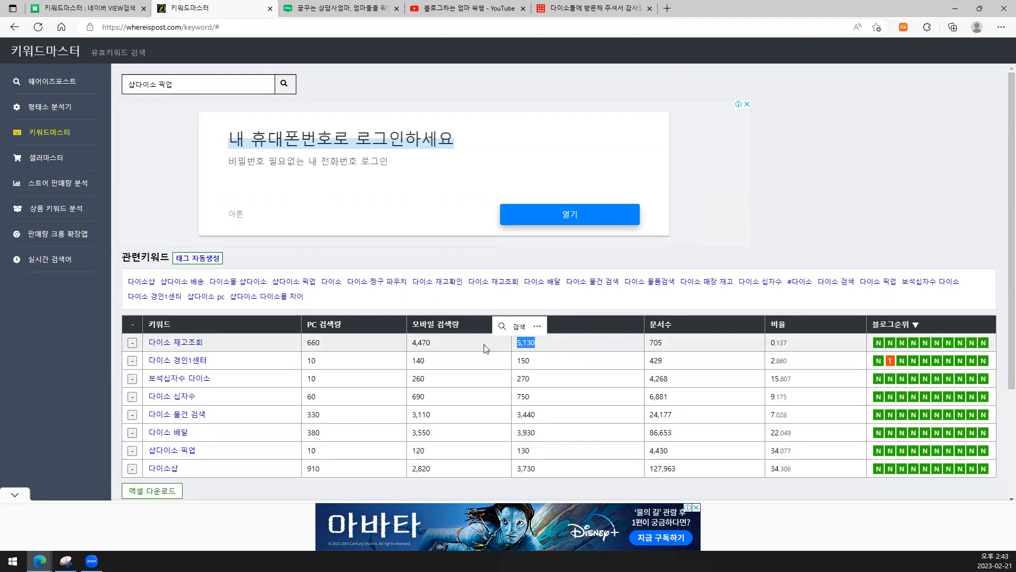
left_click(486, 349)
left_click(230, 89)
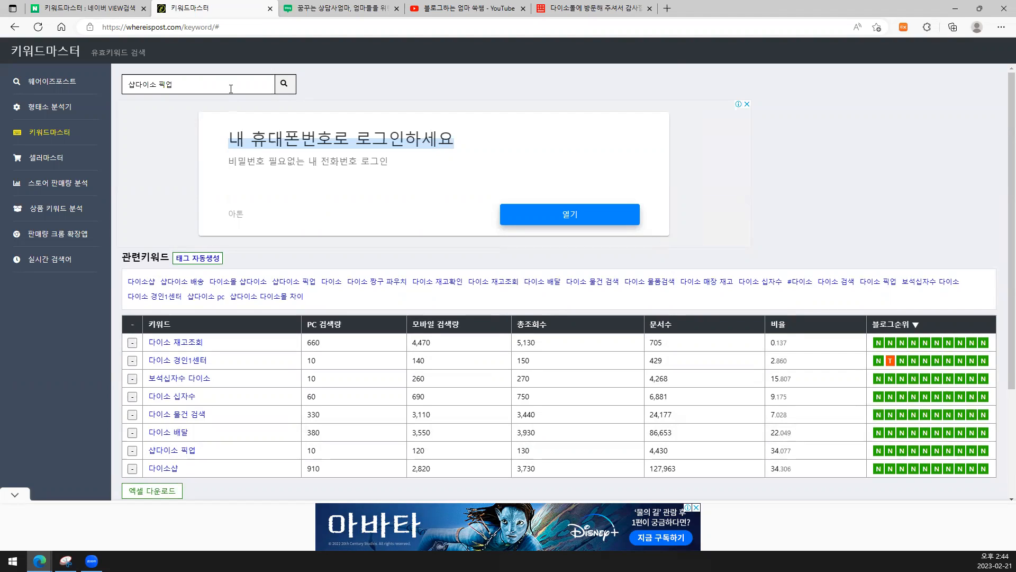
left_click_drag(548, 399, 490, 359)
- Extend the title draft after "샵다이소 픽업" with "재고조회 하는 방법 (경인1센터)"
left_click(188, 89)
type("보석십자수")
key("BackSpace")
key("BackSpace")
key("BackSpace")
key("BackSpace")
key("BackSpace")
key("BackSpace")
type("재고조회 하는 방법 (경이ㄴ1센터)")
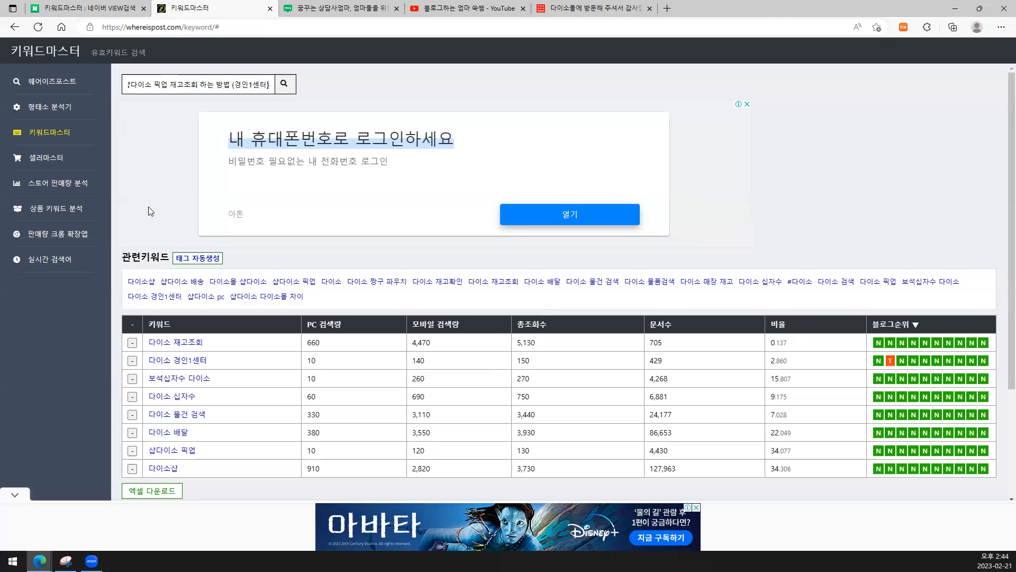
type(" 팁")
key("BackSpace")
key("BackSpace")
key("BackSpace")
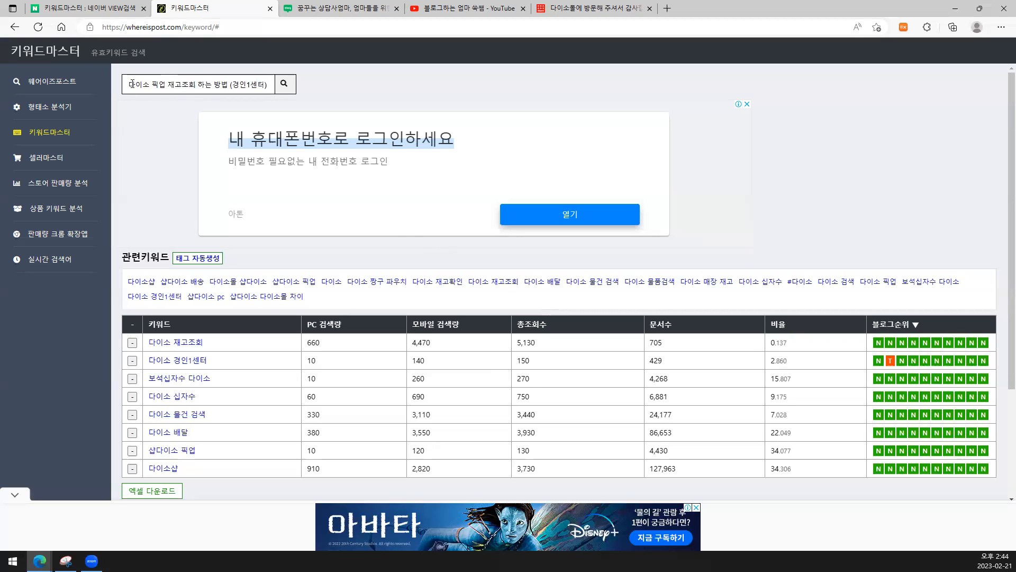
- Annotate the title draft with repetition counts: "(5)" after "픽업" and after "재고조회", and "- 5" after "경인1센터"
left_click_drag(130, 84, 102, 85)
left_click(173, 84)
type("(5)")
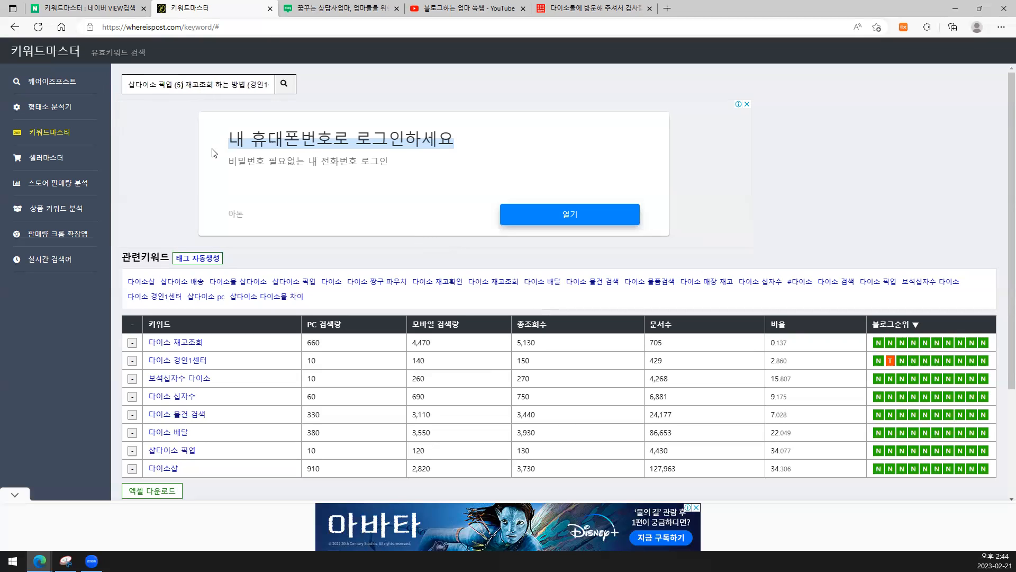
key("ctrl+Right")
key("ctrl+Right")
type("(5)")
left_click_drag(260, 84, 308, 89)
left_click(266, 86)
type("- 5")
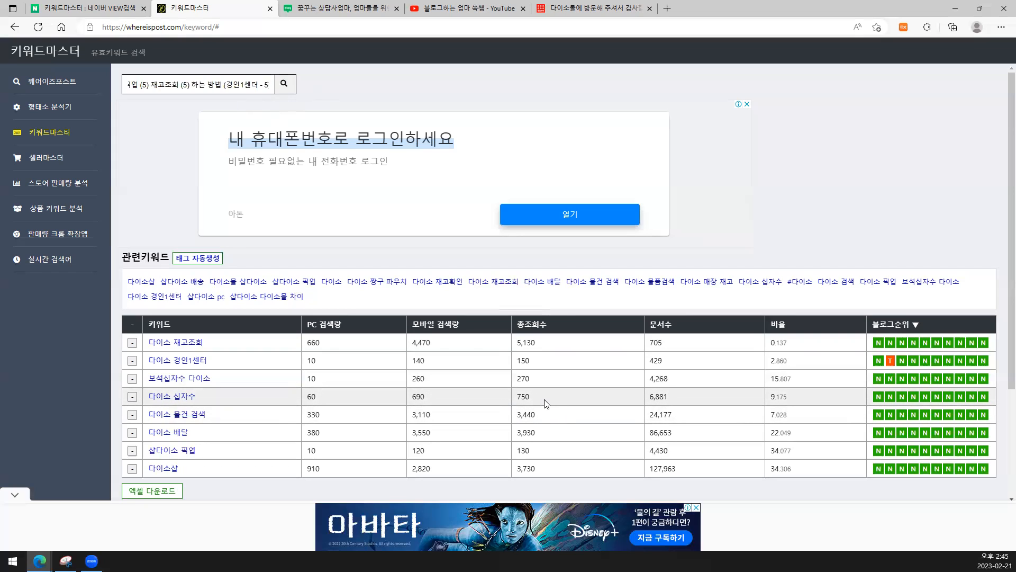
- Switch to the Naver blog draft and examine the blank lines between the miniature fruit shop text and the first photo
left_click(345, 9)
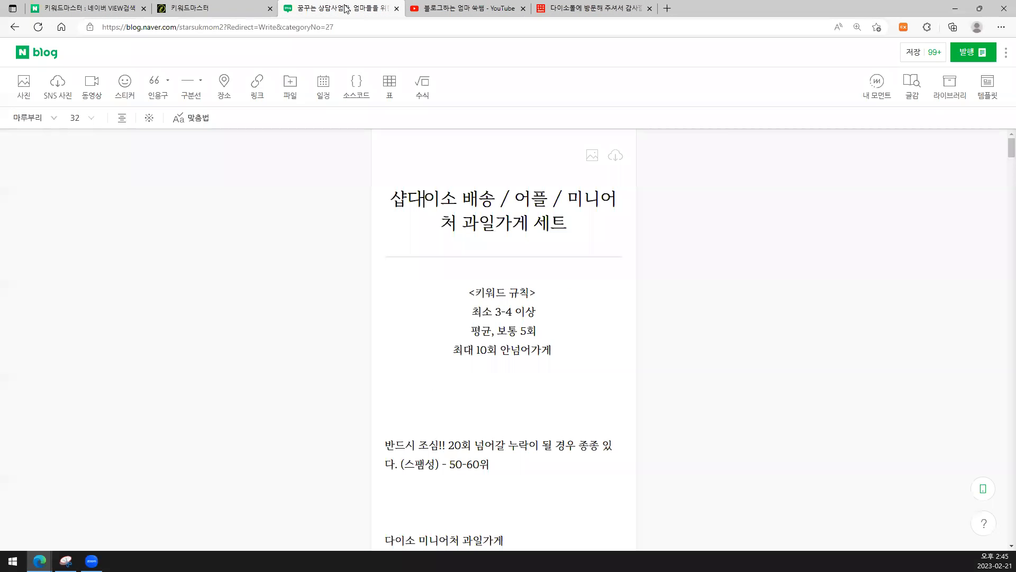
scroll(558, 304, "down", 12)
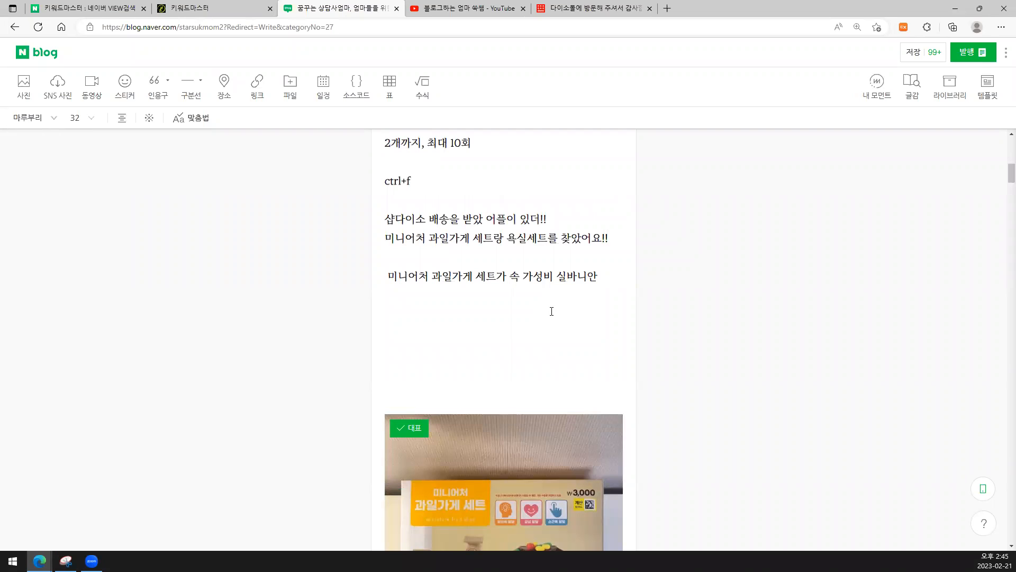
left_click_drag(542, 348, 499, 308)
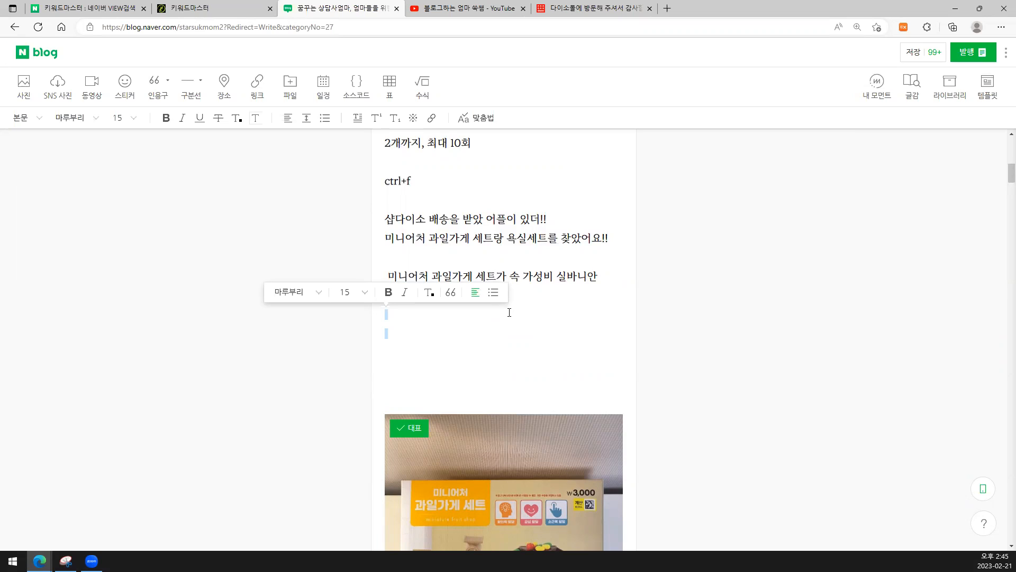
left_click(608, 332)
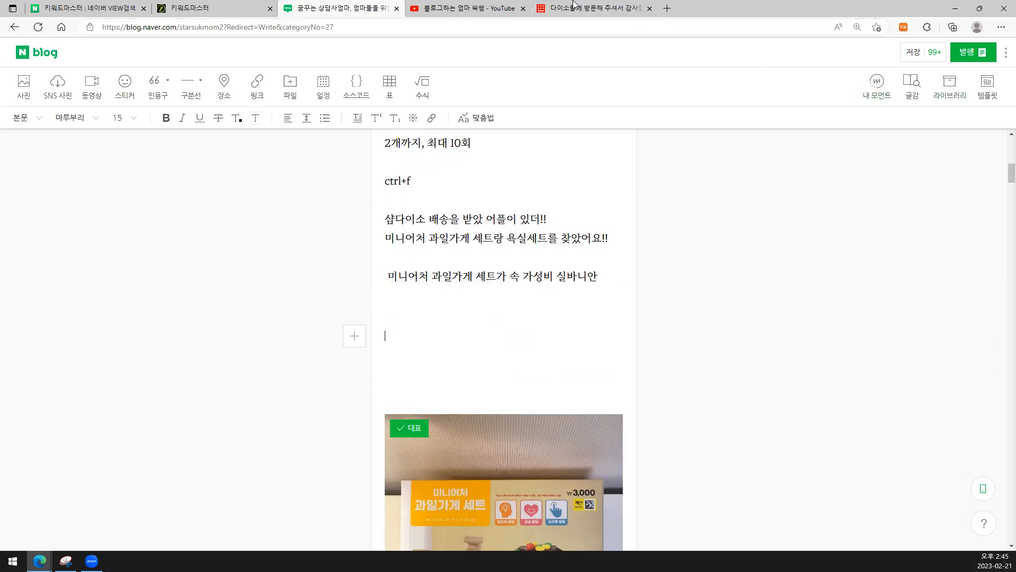
left_click(752, 58)
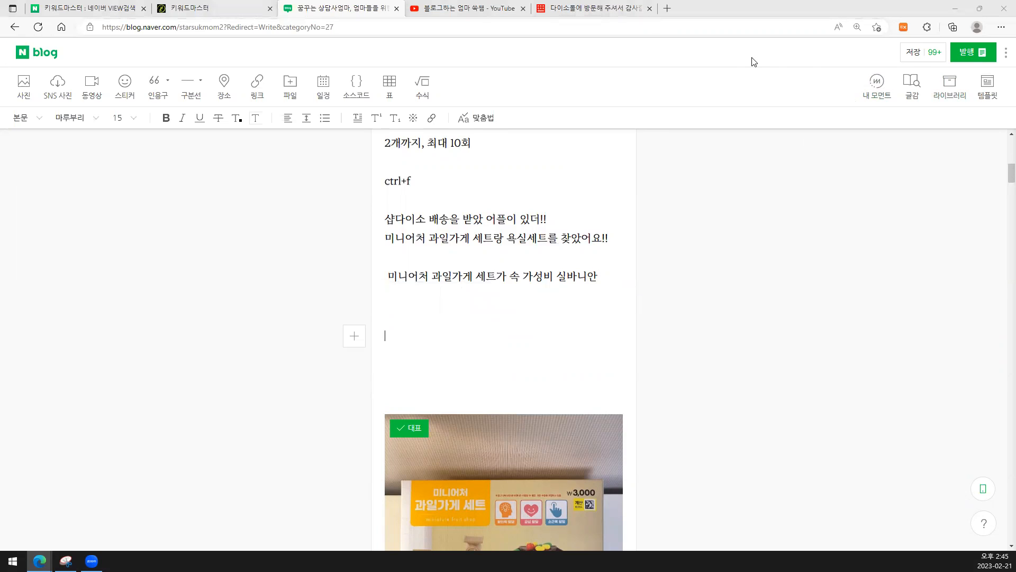